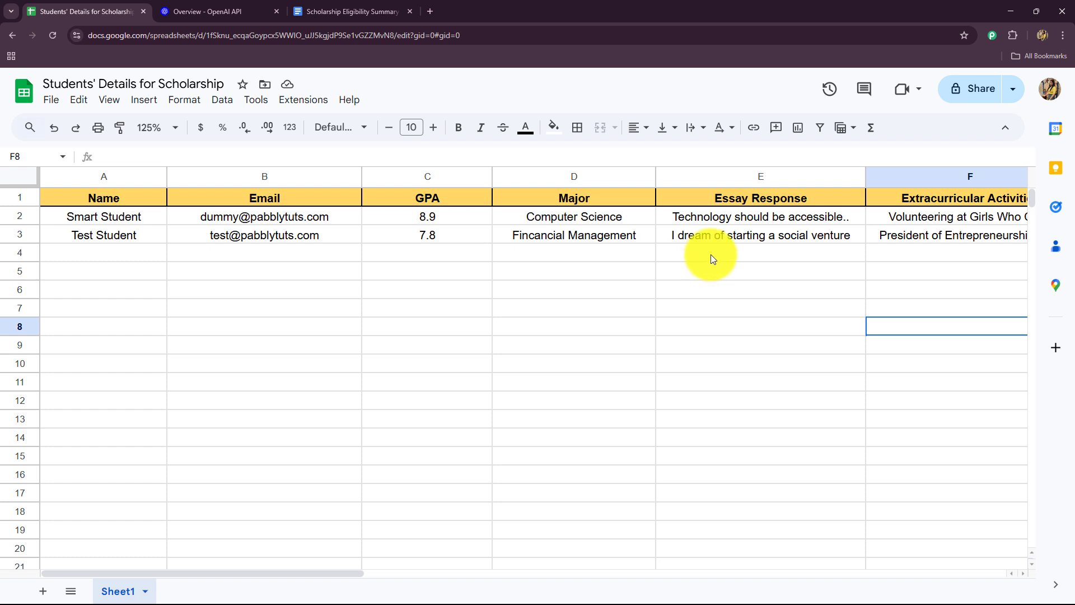
Step: Review the applicant columns in the scholarship spreadsheet, the OpenAI platform page, the existing eligibility summary and the recent documents in Google Docs
mouse_move(136, 573)
left_mouse_down()
mouse_move(316, 579)
mouse_move(132, 574)
left_mouse_up()
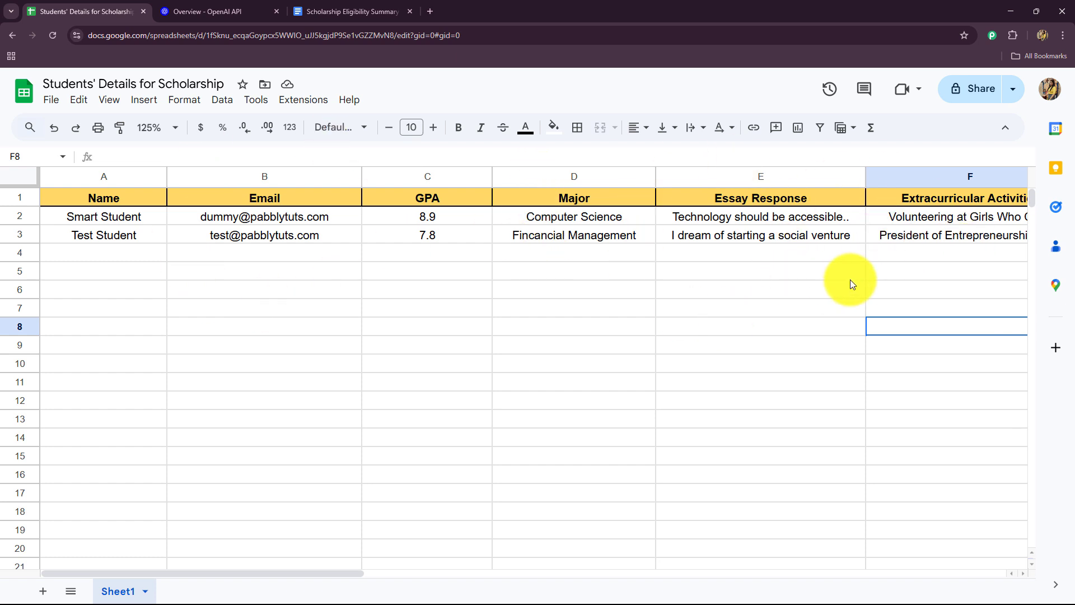
left_click(190, 18)
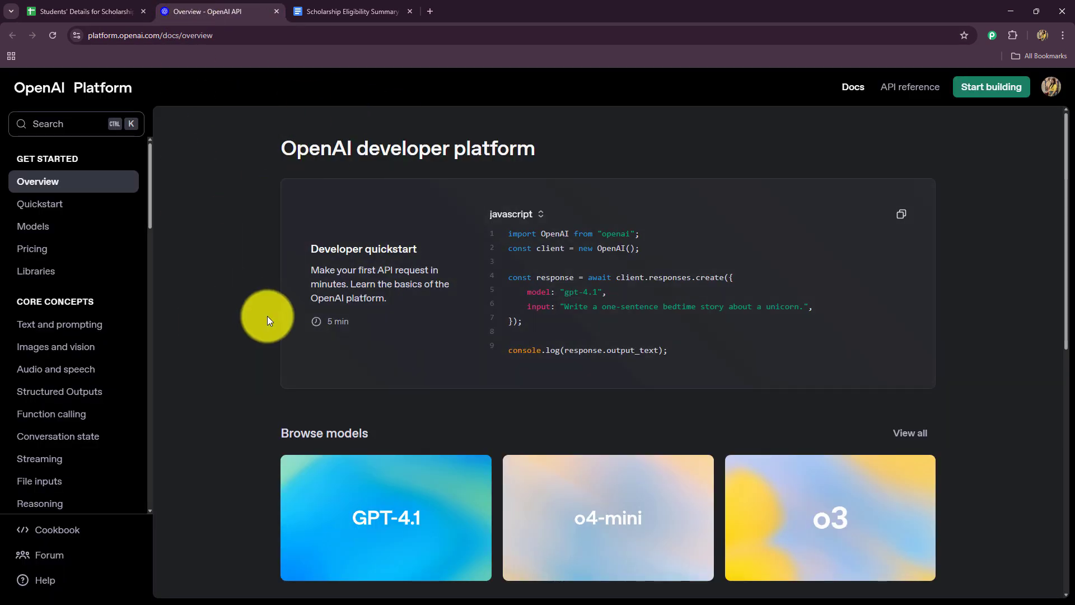
left_click(312, 6)
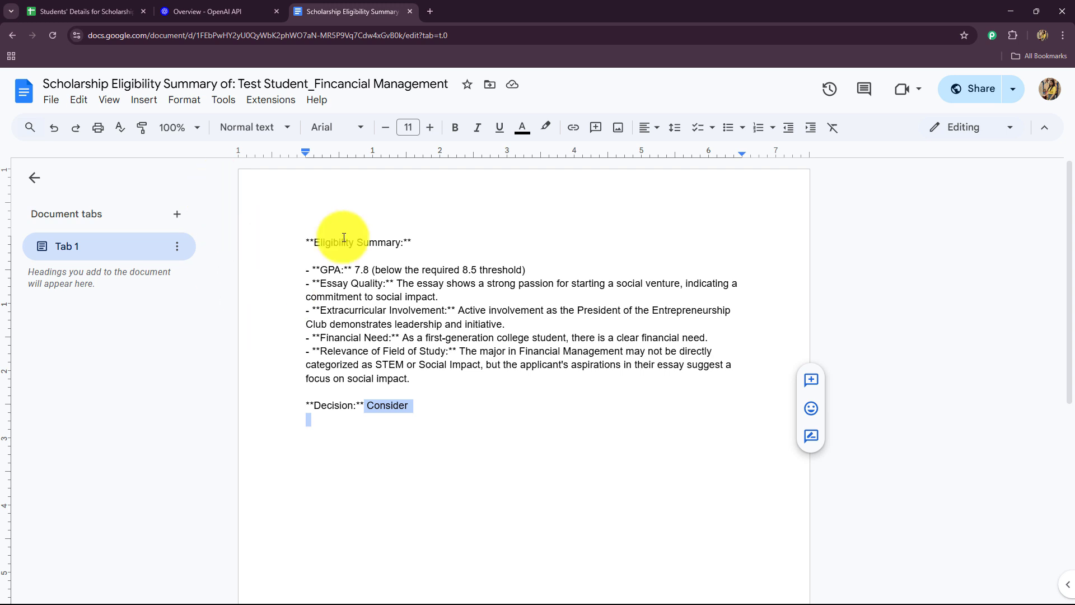
left_click(12, 34)
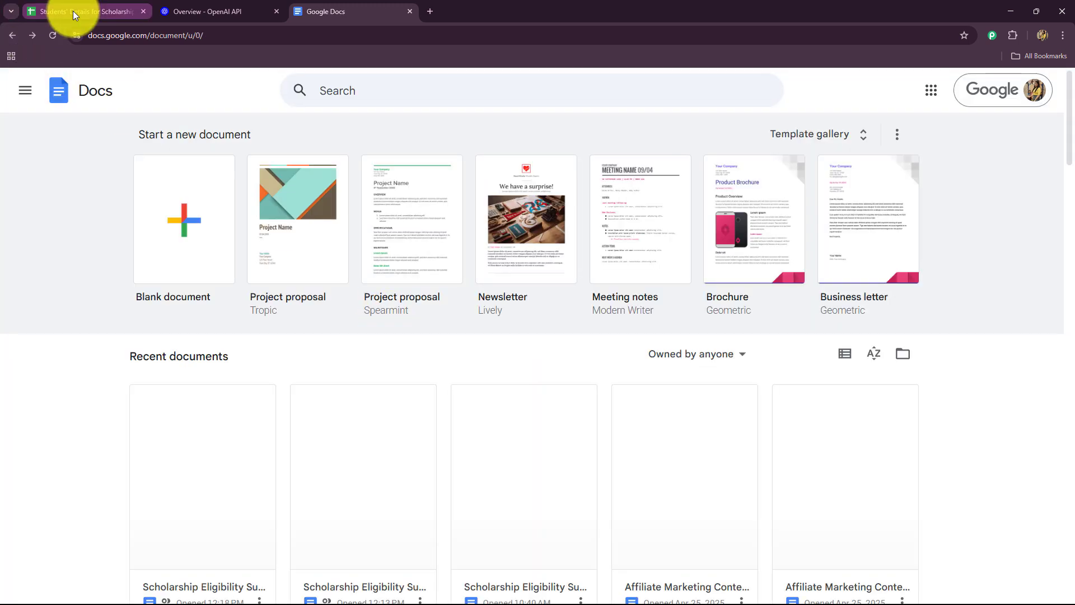
left_click(73, 12)
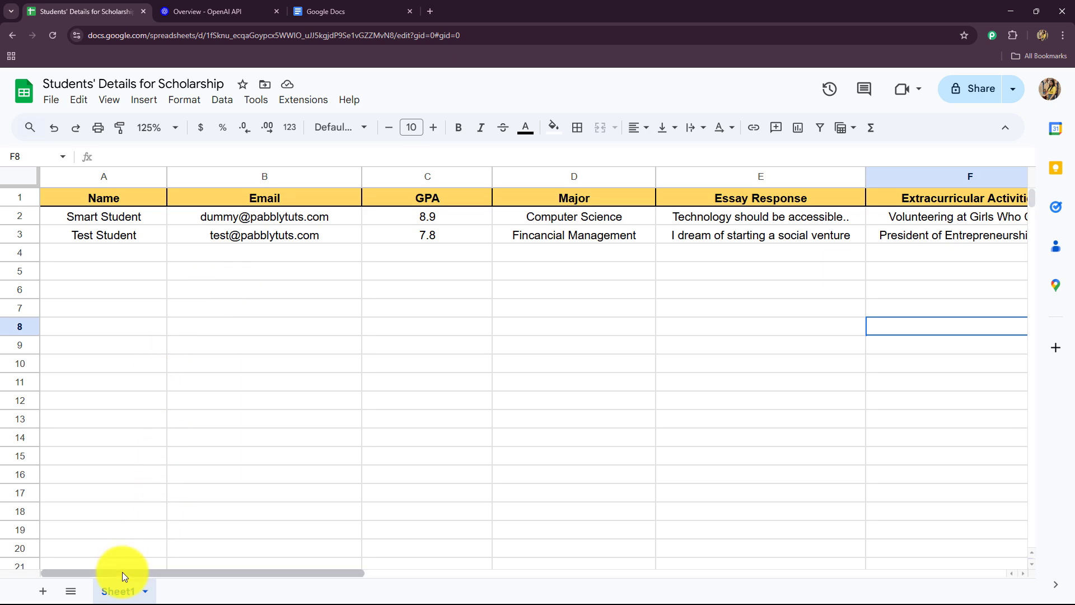
left_click_drag(123, 573, 100, 552)
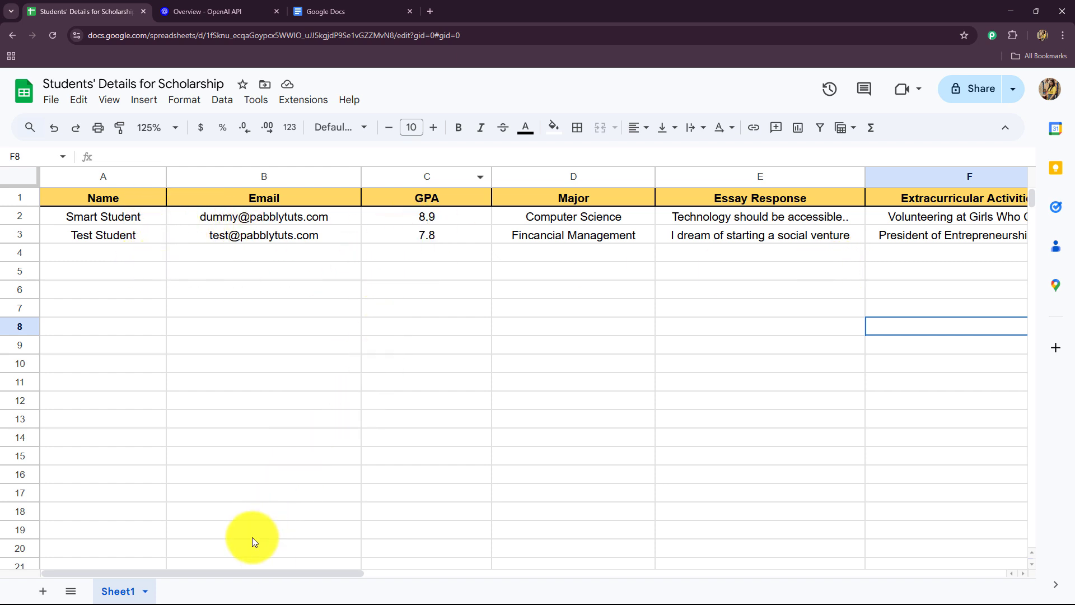
left_click_drag(238, 574, 372, 591)
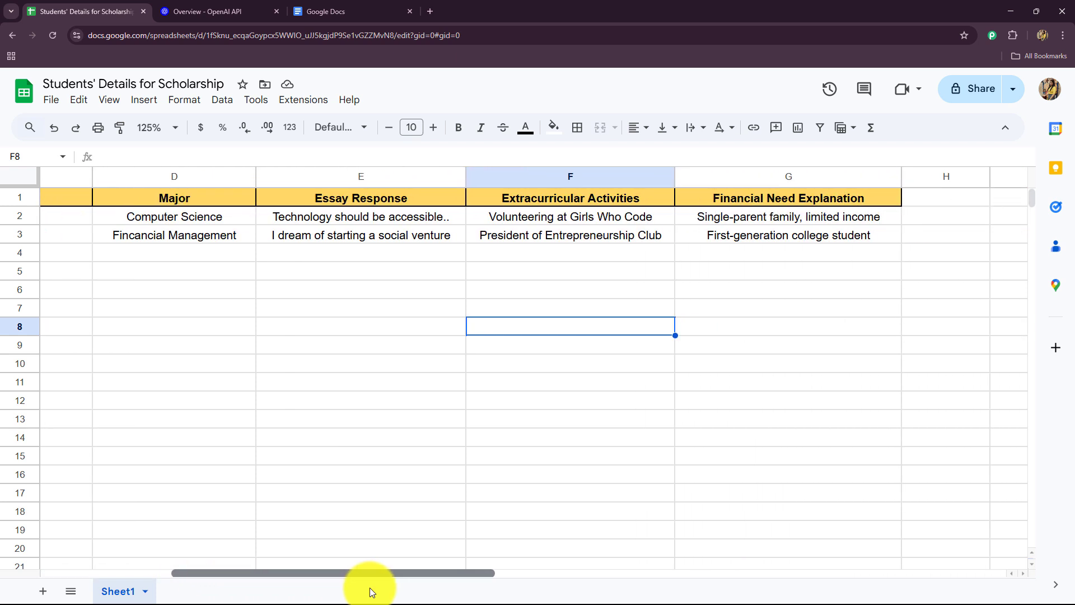
left_click_drag(372, 591, 177, 553)
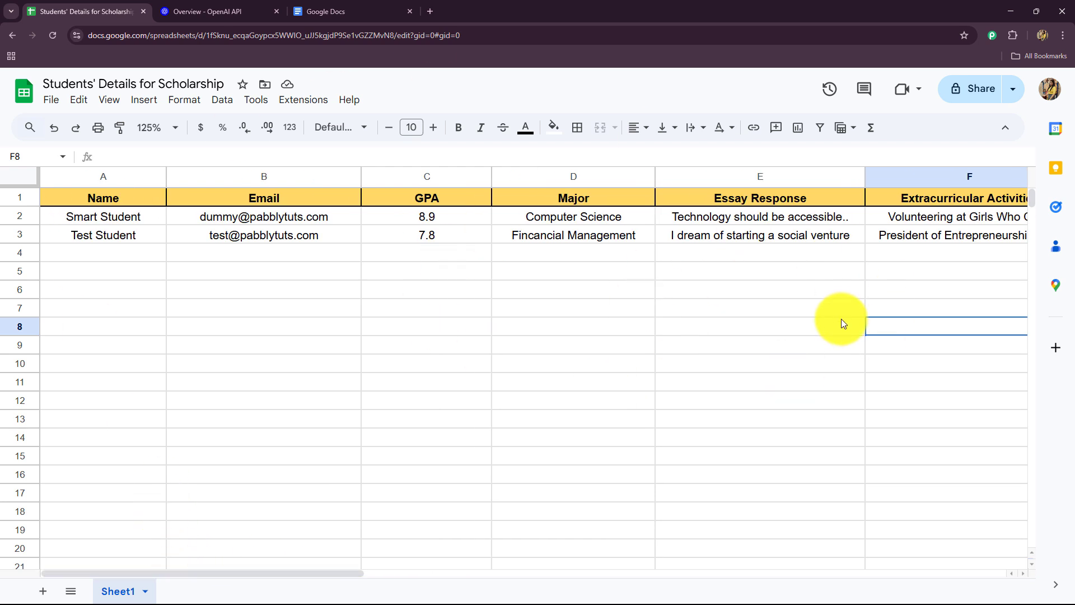
left_click(364, 10)
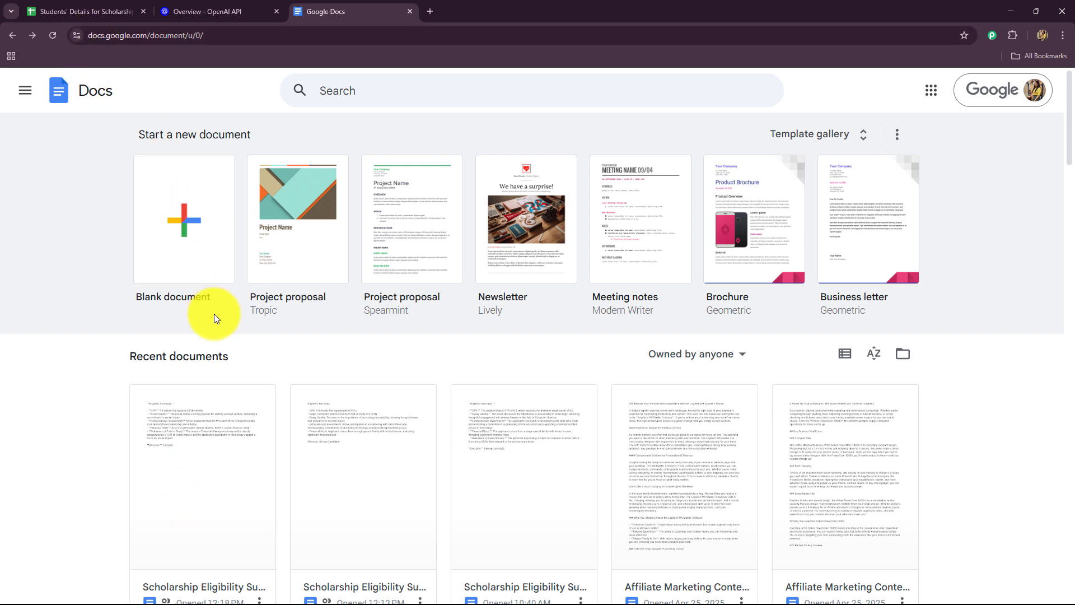
left_click(96, 10)
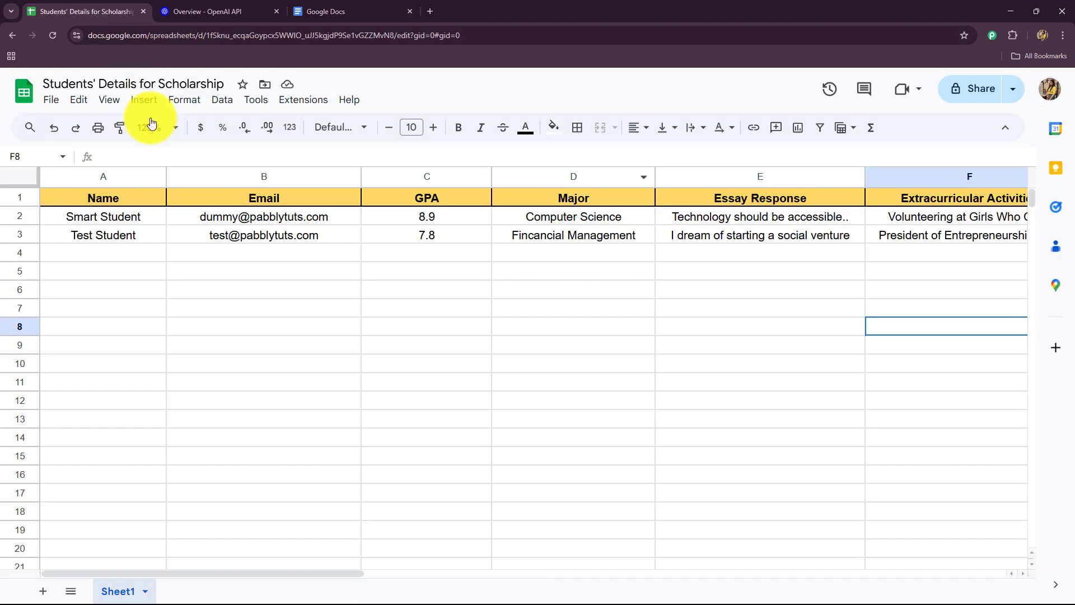
Step: In row 4 of the student sheet, enter New Student as the name, the student's e-mail and a GPA of 9.9
left_click(123, 257)
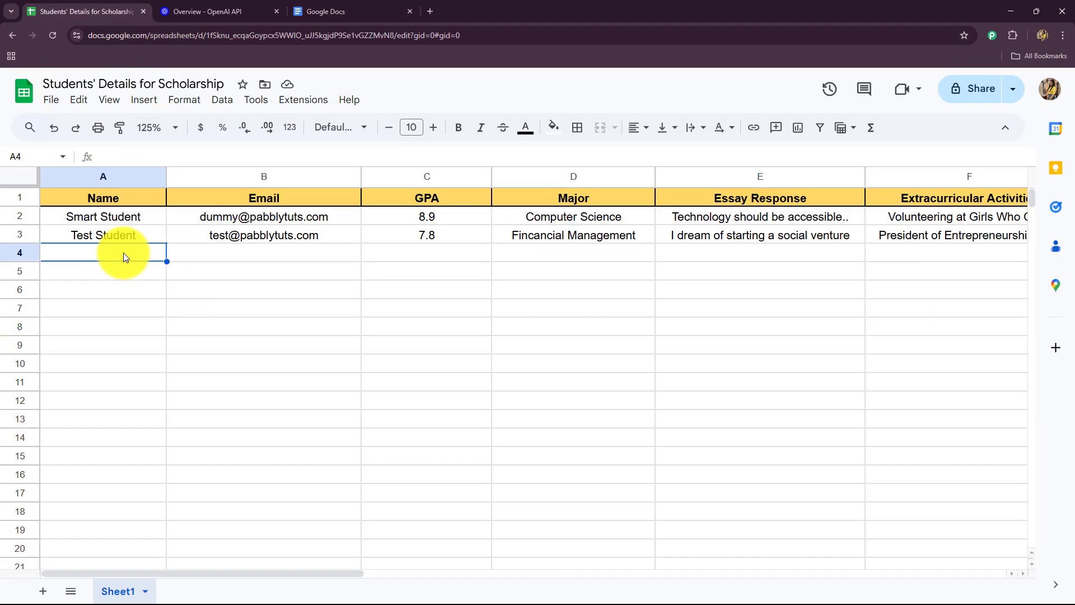
type("New Student")
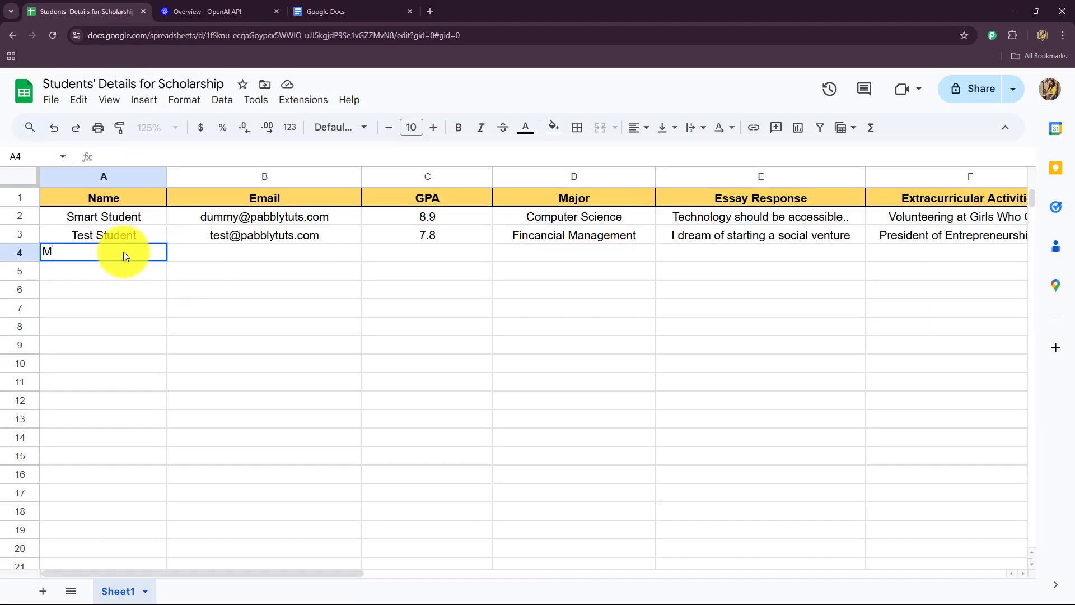
key("Tab")
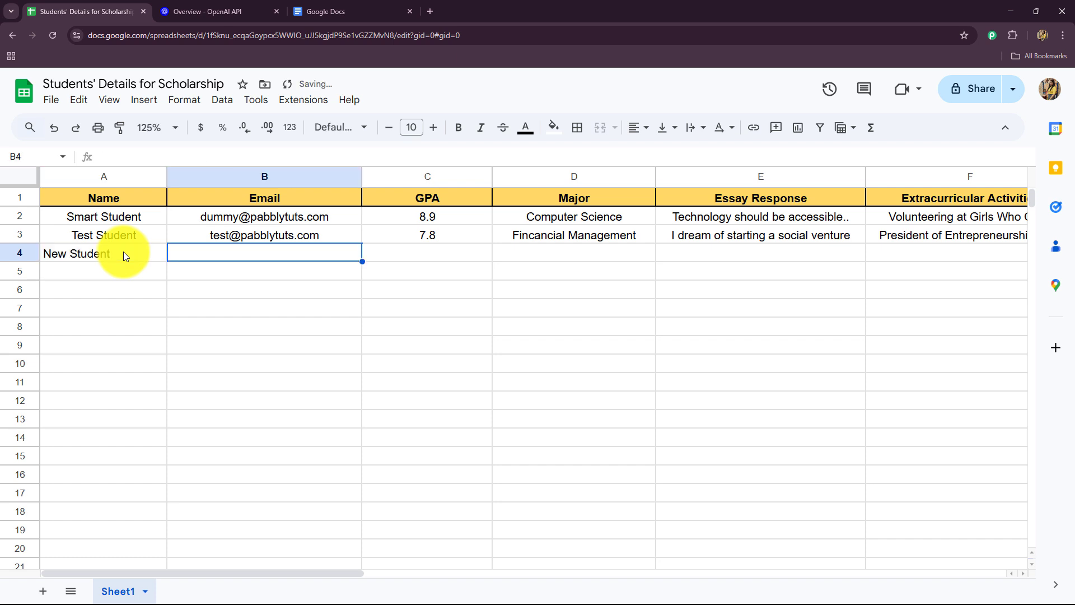
key("Tab")
type("9.9")
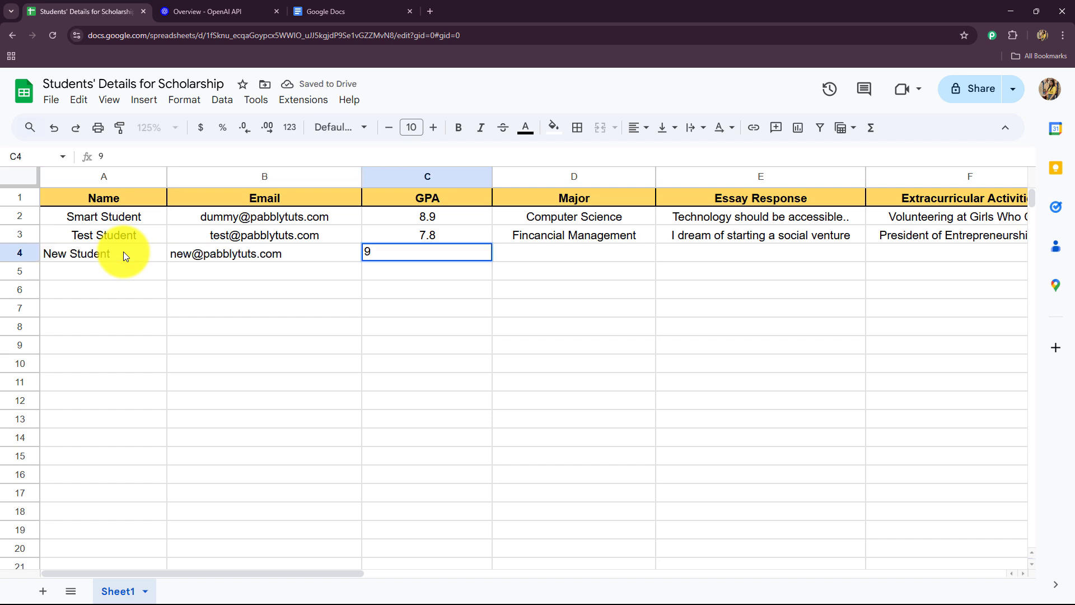
Step: Complete row 4 with major Business Management, essay "How I can change the esucation system", activity "Football Champion" and financial need "Limited Income"
key("Tab")
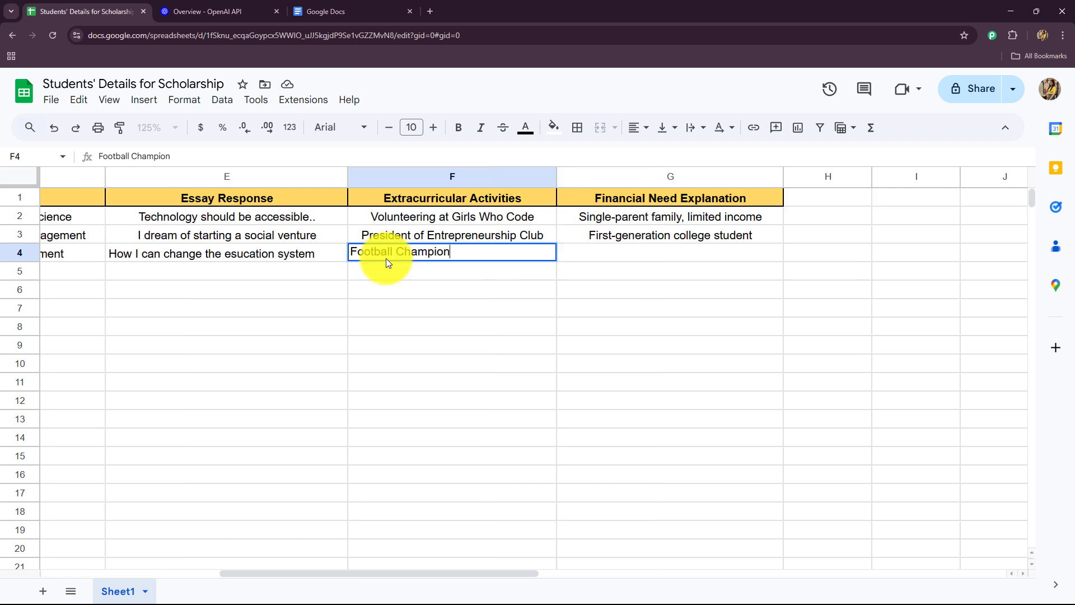
key("Tab")
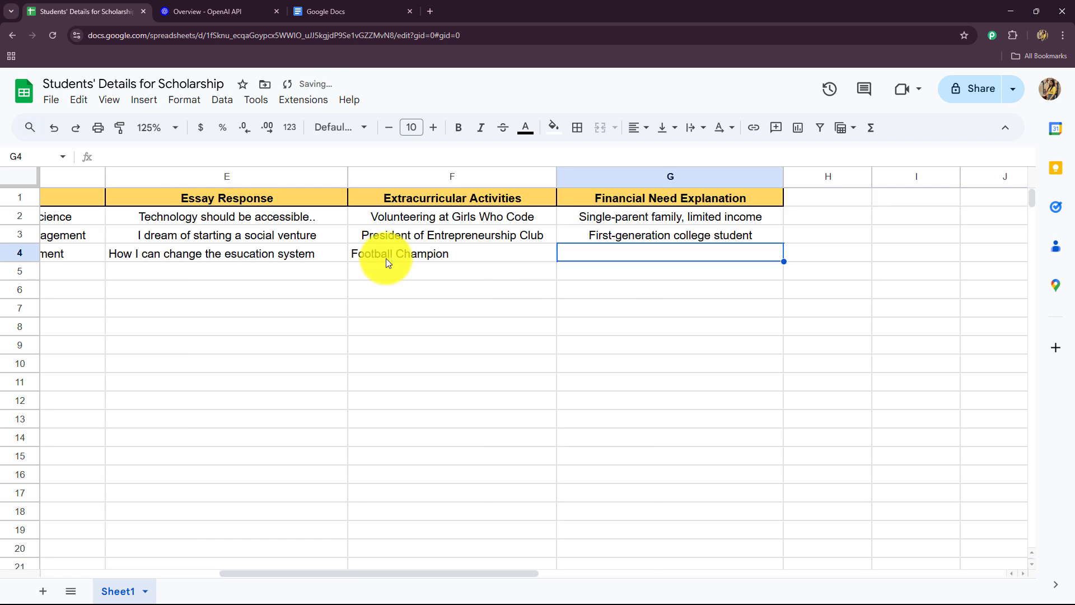
type("Limited Income")
left_click(539, 302)
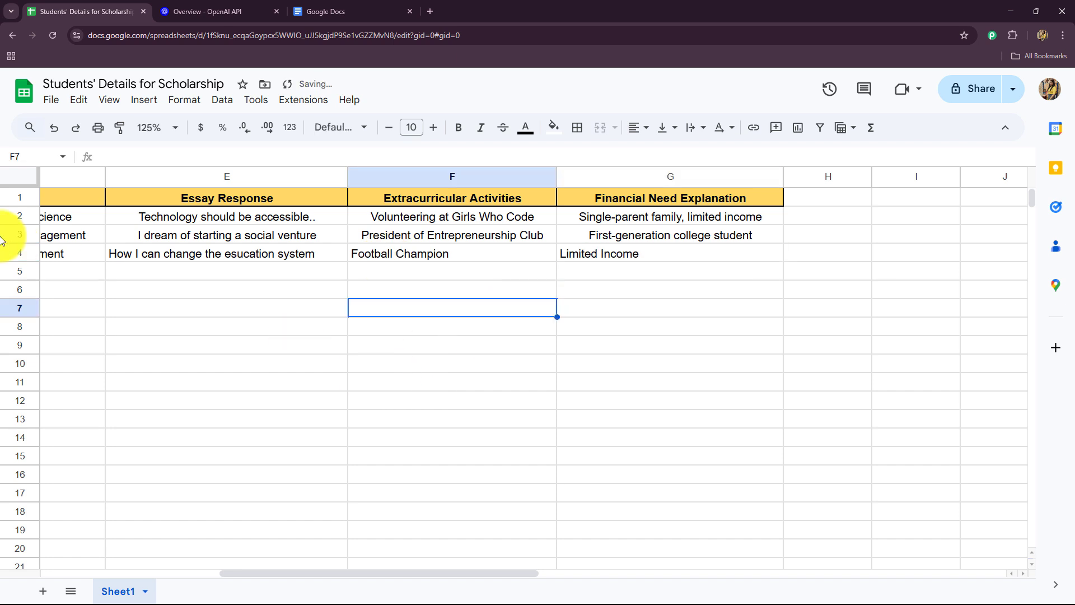
Step: Center-align the contents of row 4 horizontally
left_click(20, 254)
left_click(640, 128)
left_click(662, 156)
left_click(603, 326)
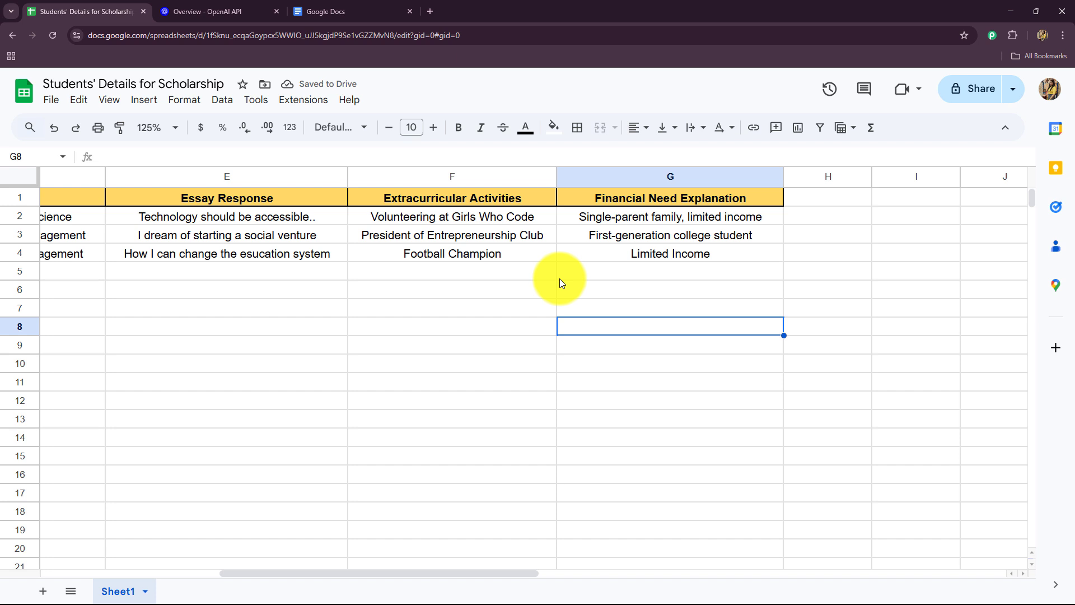
Step: Switch to Google Docs, reload the recent documents list and open the newest Scholarship Eligibility Summary
left_click(324, 11)
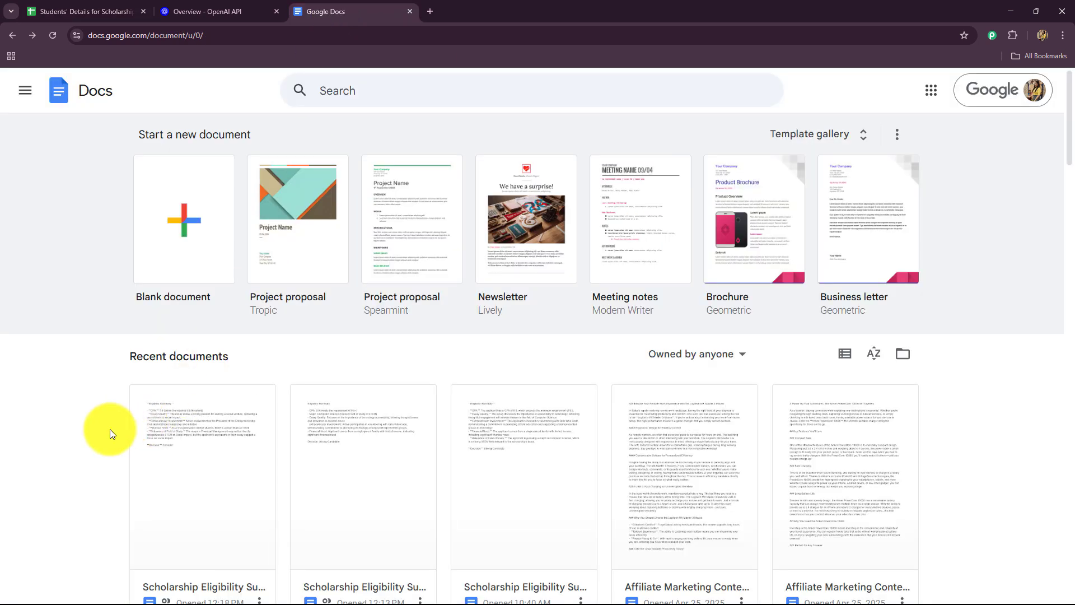
scroll(107, 426, "down", 2)
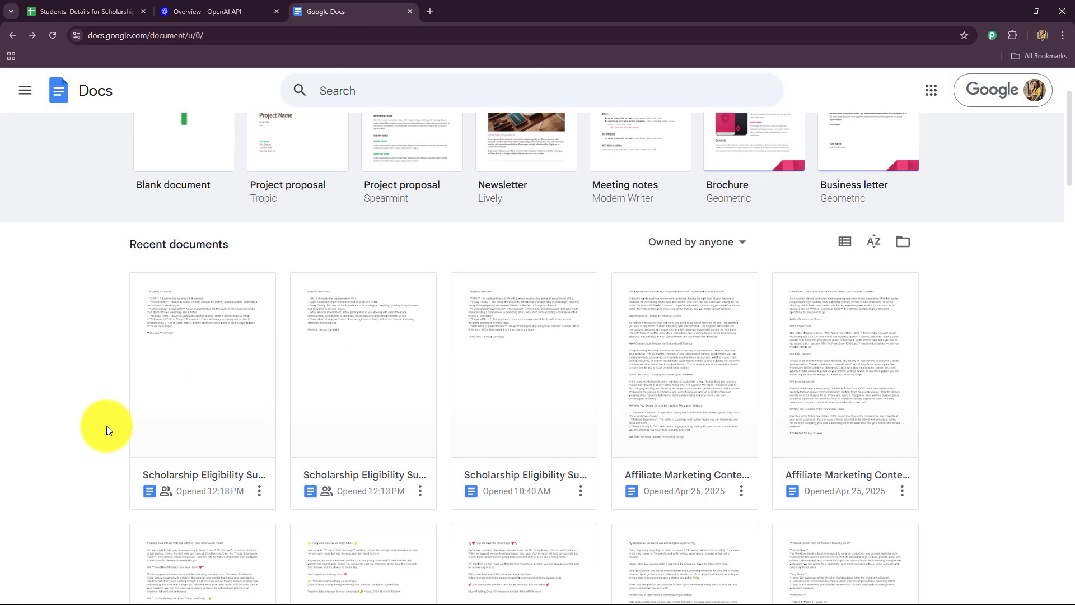
left_click(53, 37)
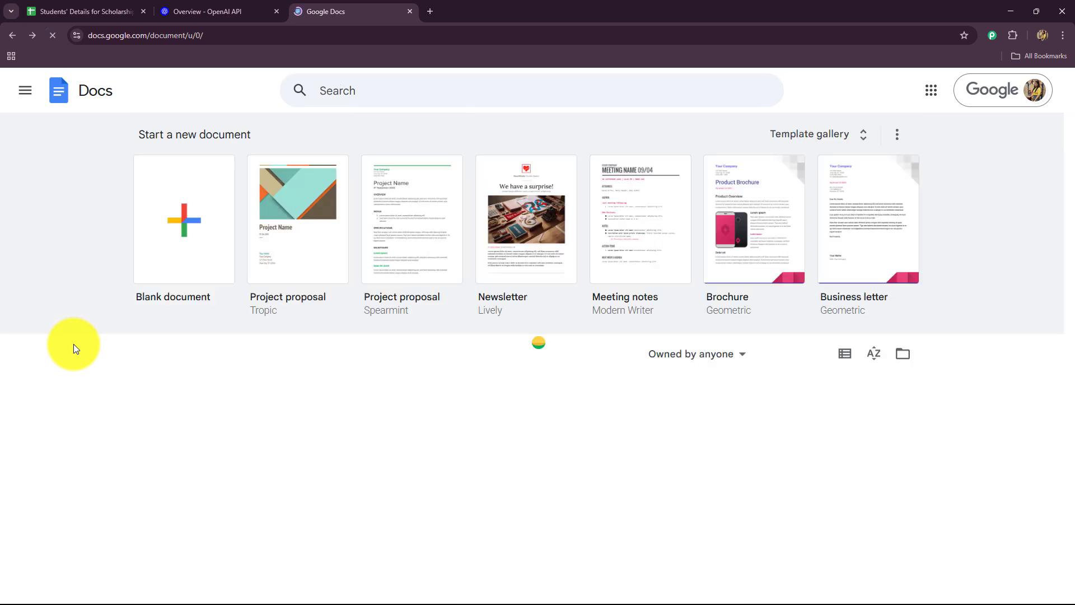
scroll(73, 344, "down", 4)
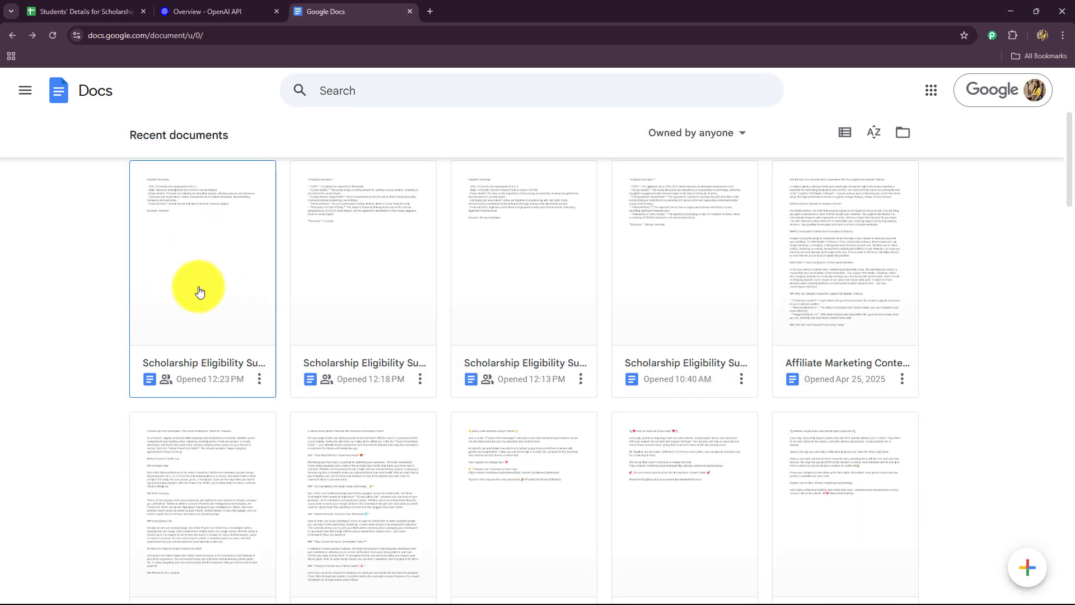
left_click(200, 291)
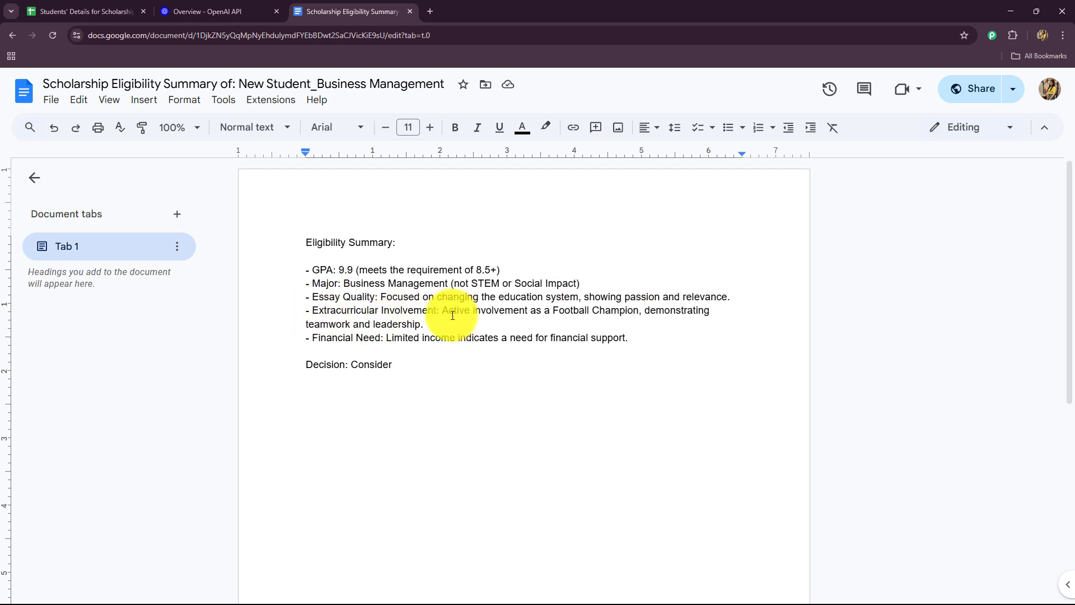
Step: Examine the new summary's extracurricular, financial need and decision lines, checking back against the student spreadsheet and the OpenAI page
left_click_drag(448, 312, 751, 319)
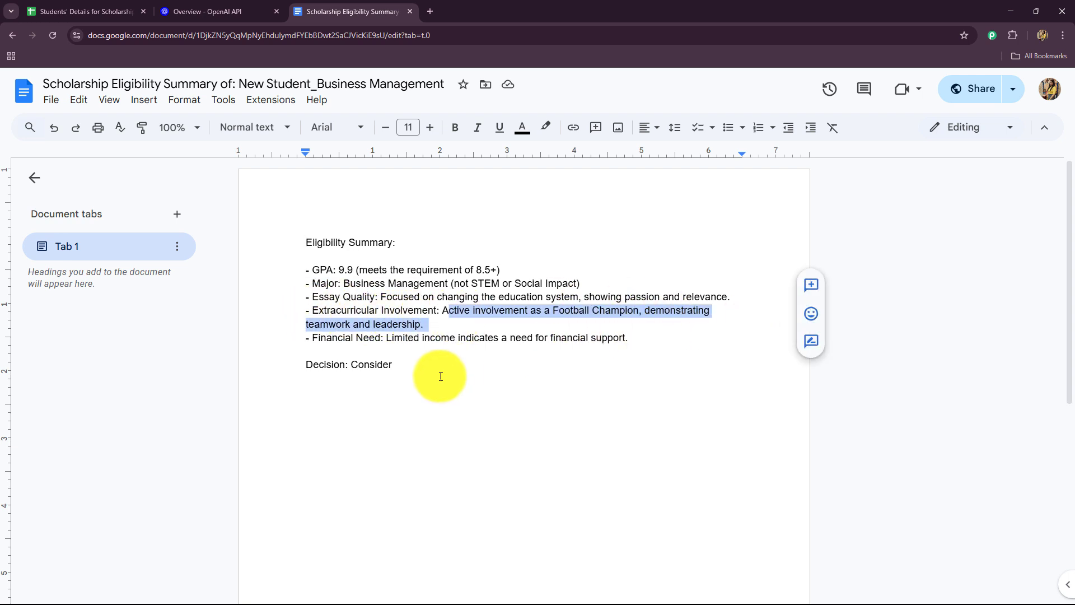
left_click_drag(312, 336, 423, 355)
double_click(469, 368)
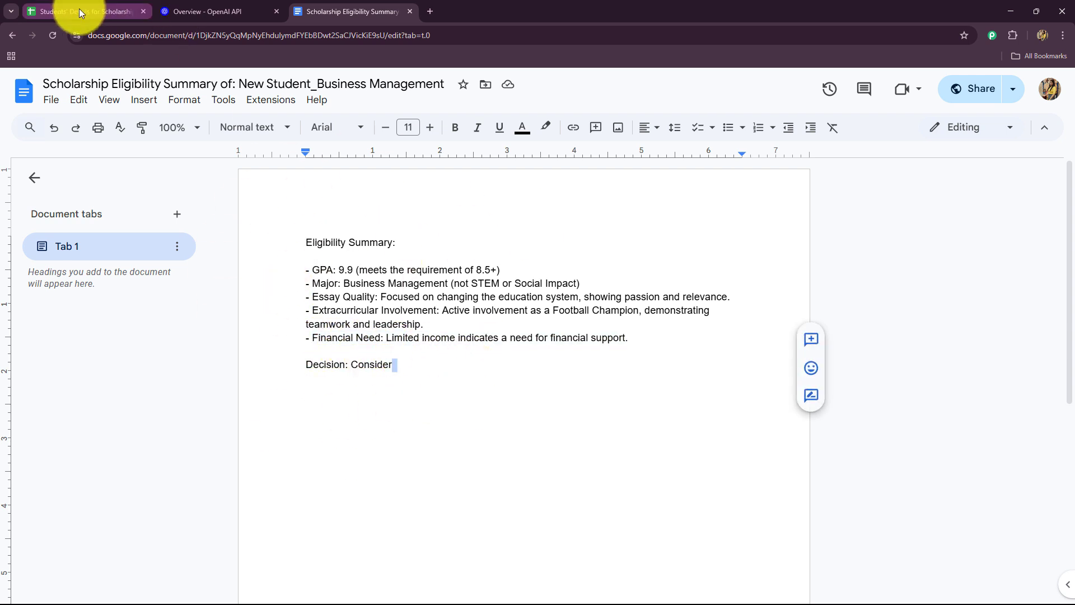
left_click(61, 11)
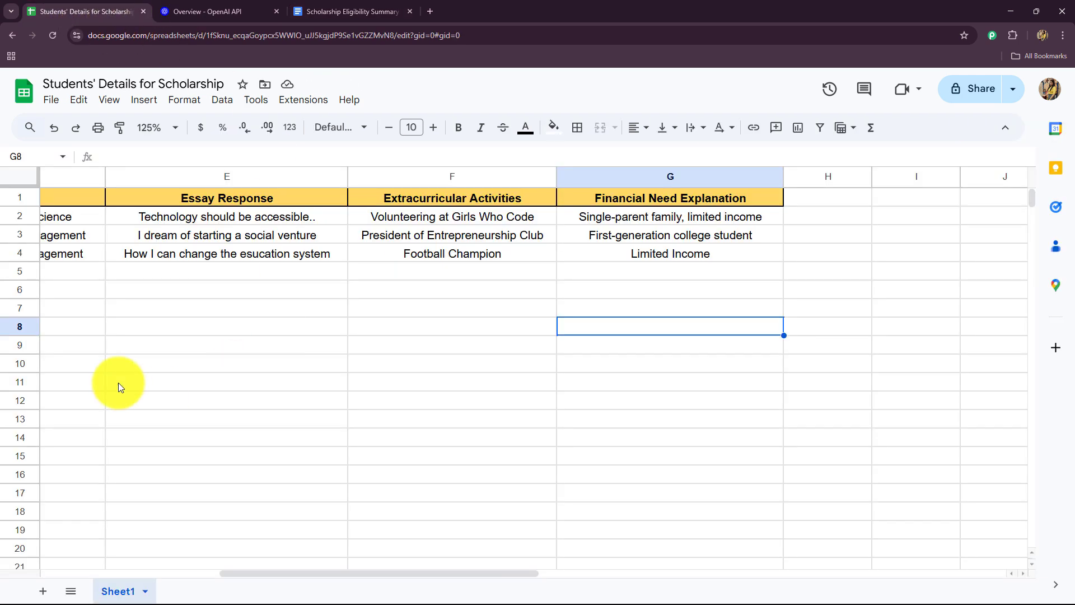
left_click(305, 10)
left_click(299, 380)
left_click_drag(306, 362, 448, 381)
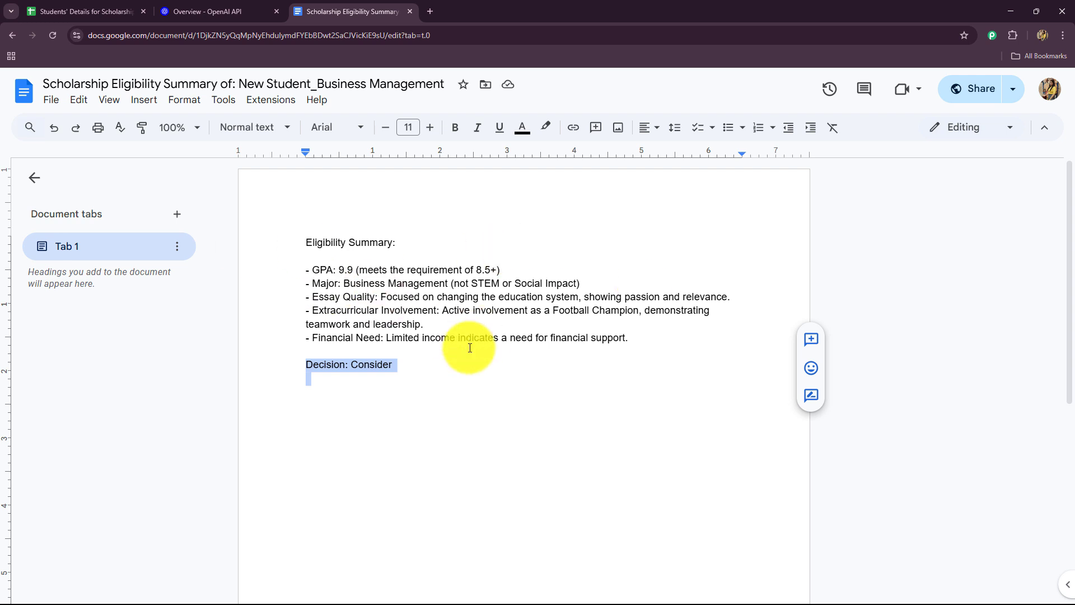
left_click(472, 404)
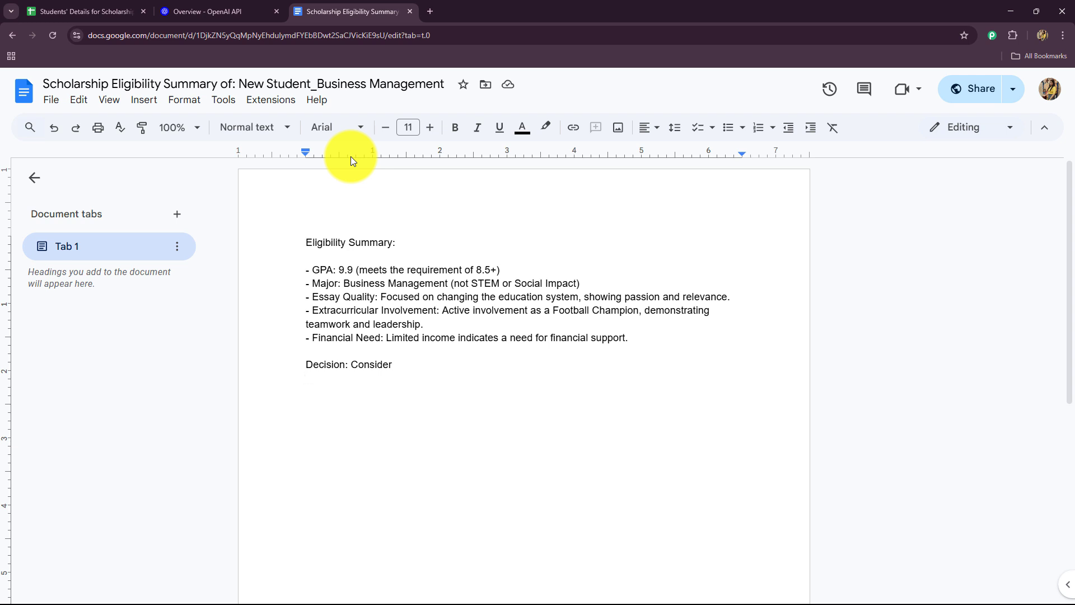
left_click(73, 9)
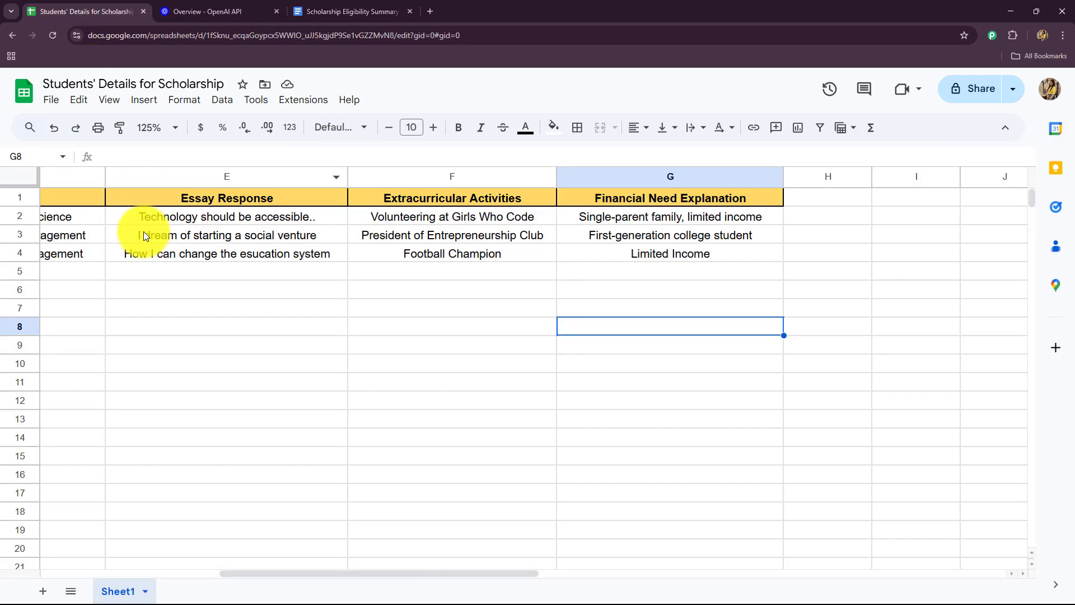
left_click(219, 13)
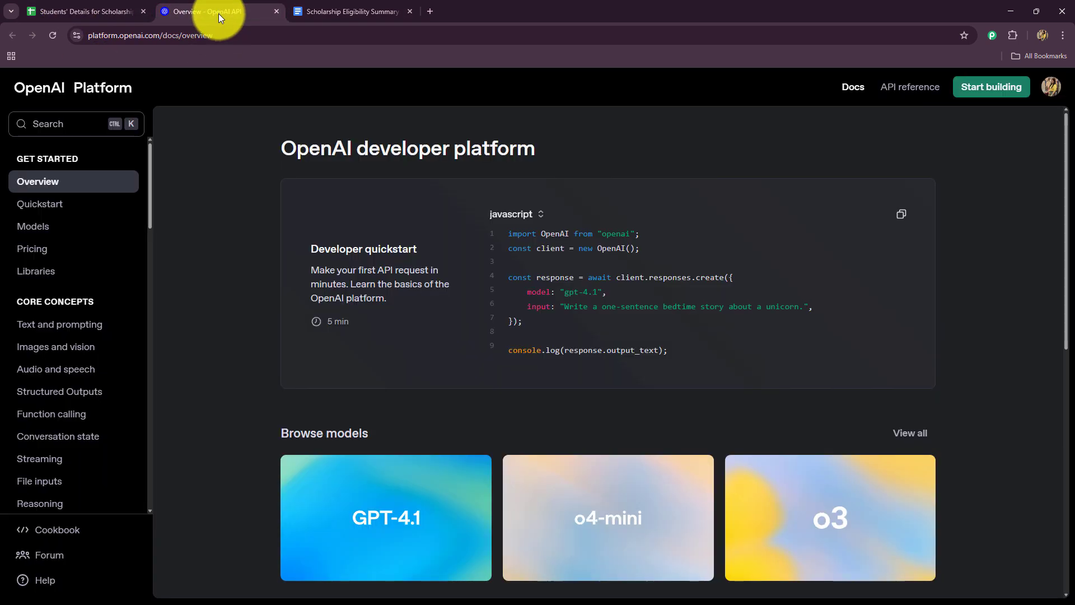
left_click(319, 10)
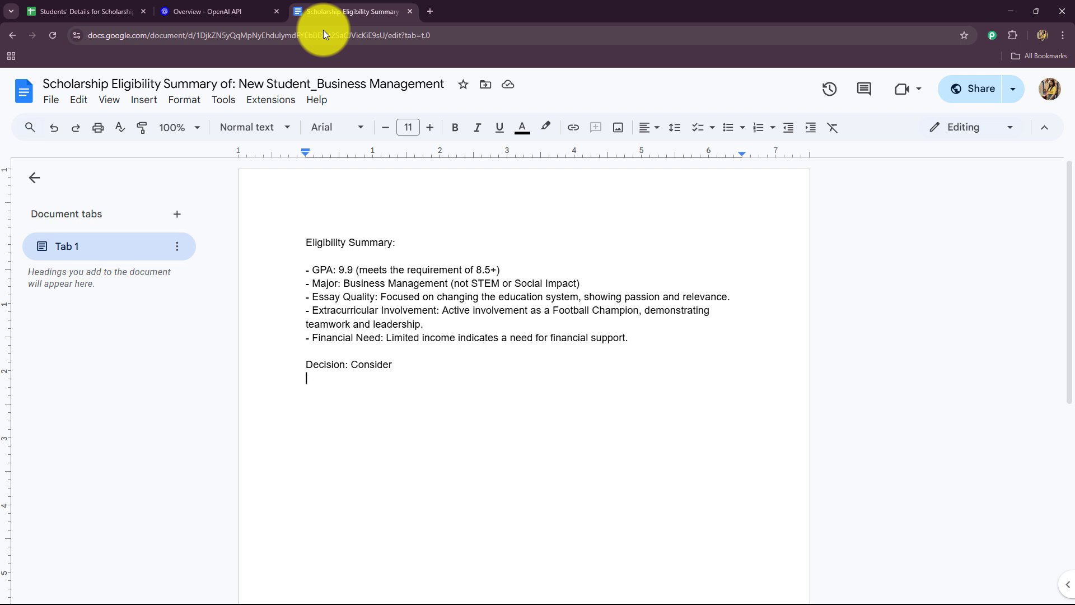
Step: Open the Pabbly Connect website in a new browser tab and look at its headline
key("ctrl+t")
left_click(129, 36)
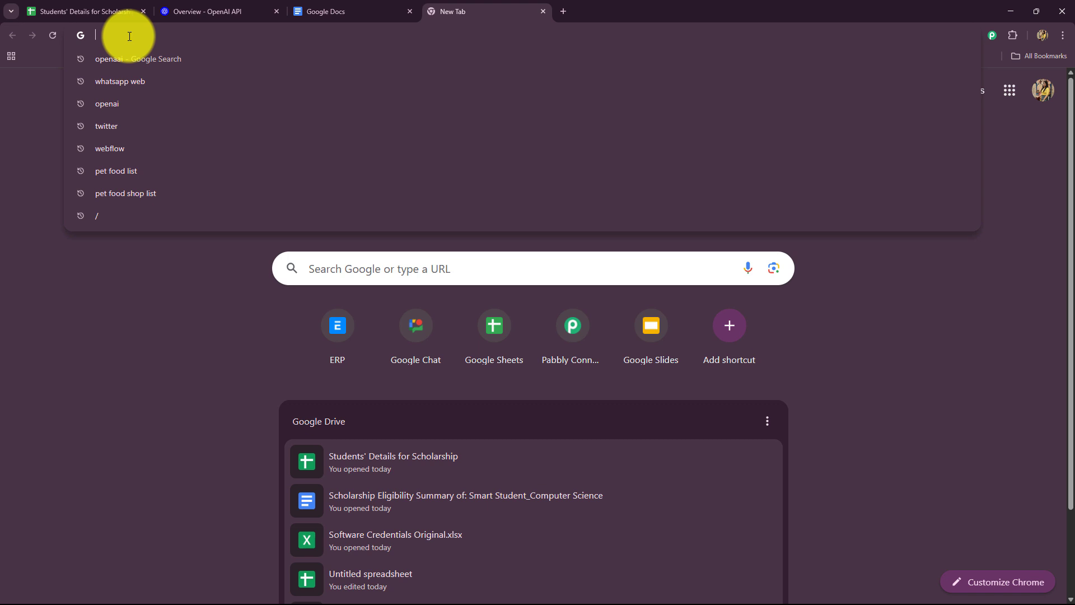
type("Pabbl")
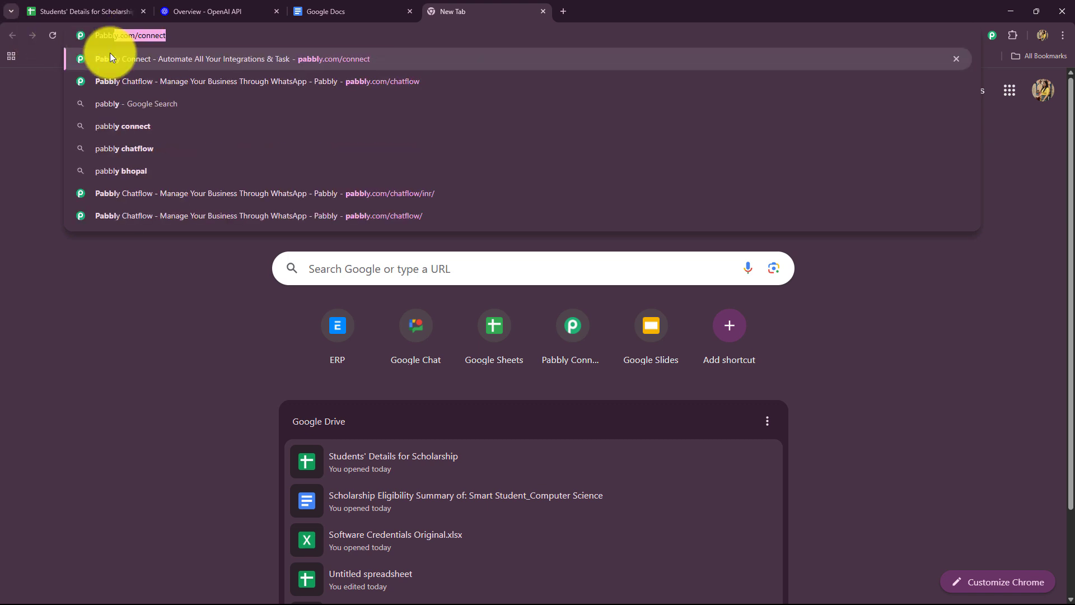
left_click(143, 59)
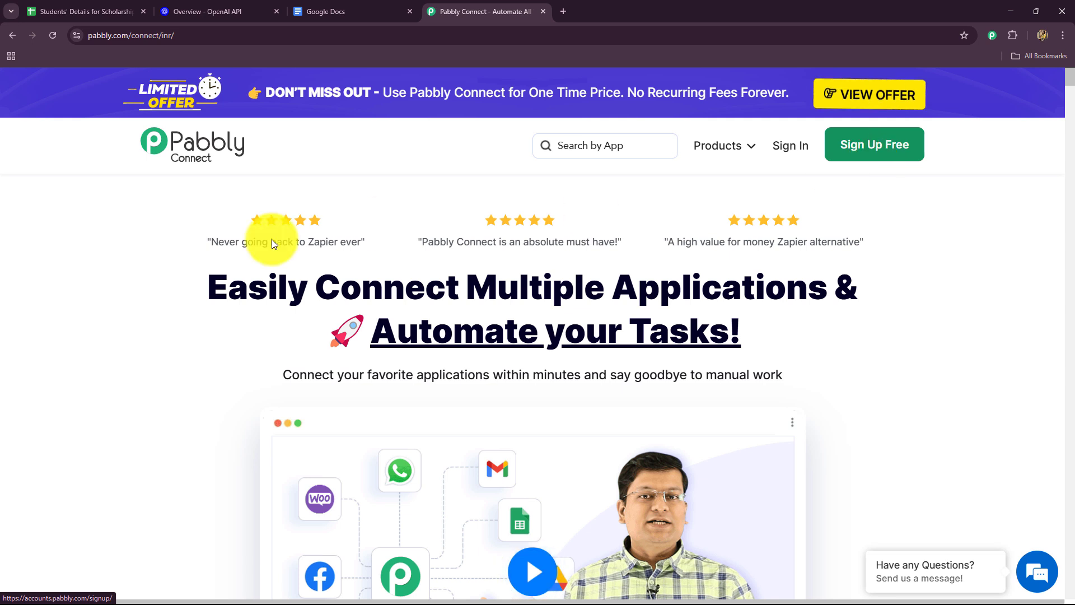
left_click_drag(206, 285, 922, 361)
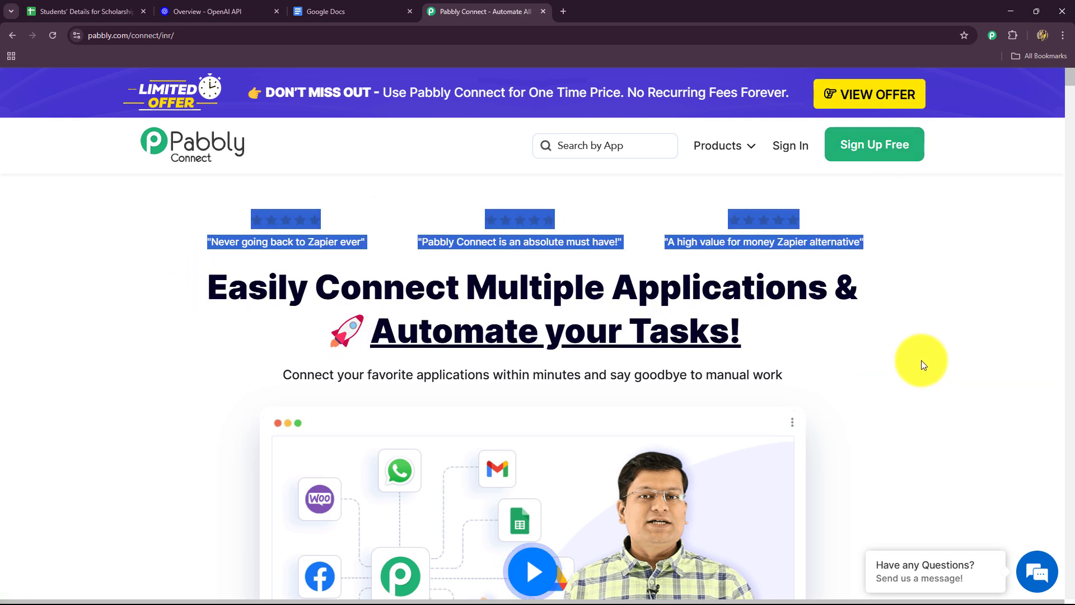
Step: Dismiss the Pabbly Connect lifetime offer pop-up and go to the account sign-in
left_click(807, 337)
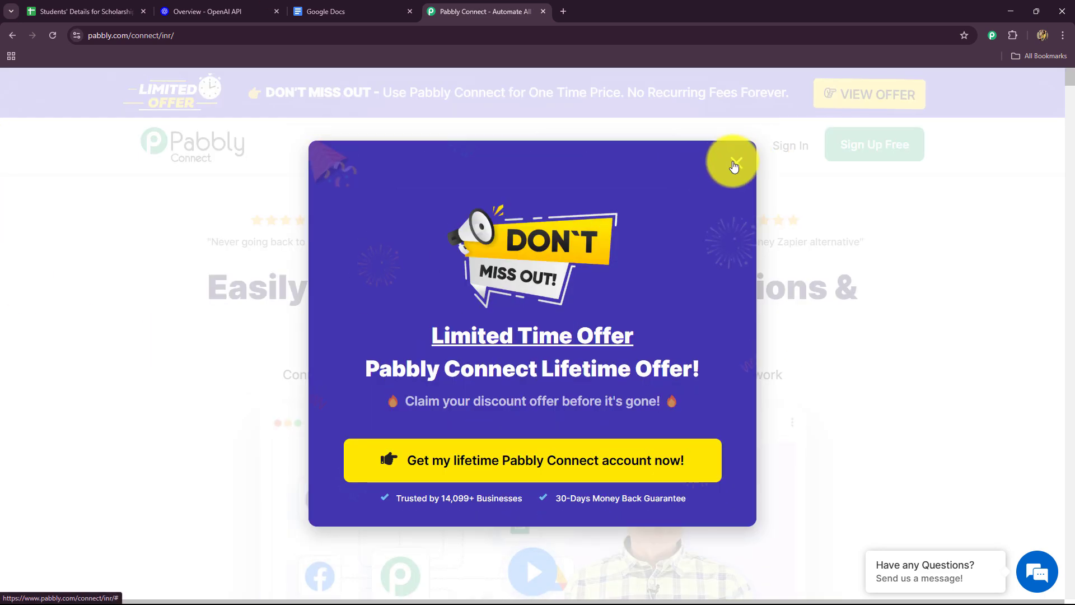
left_click(735, 148)
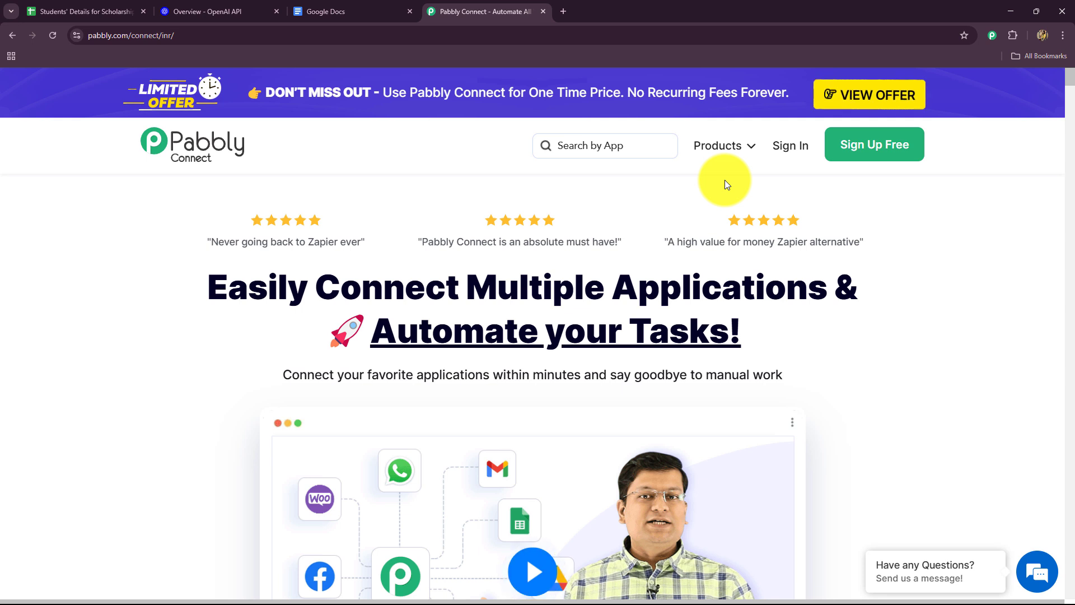
left_click(780, 147)
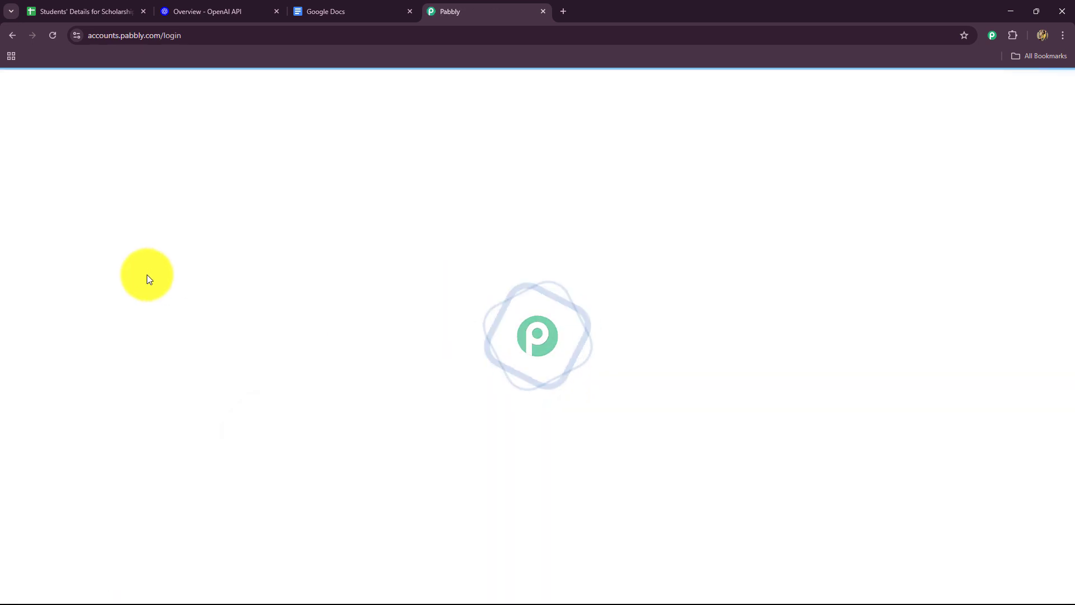
Step: Open Pabbly Connect from the All Pabbly Apps page
triple_click(149, 165)
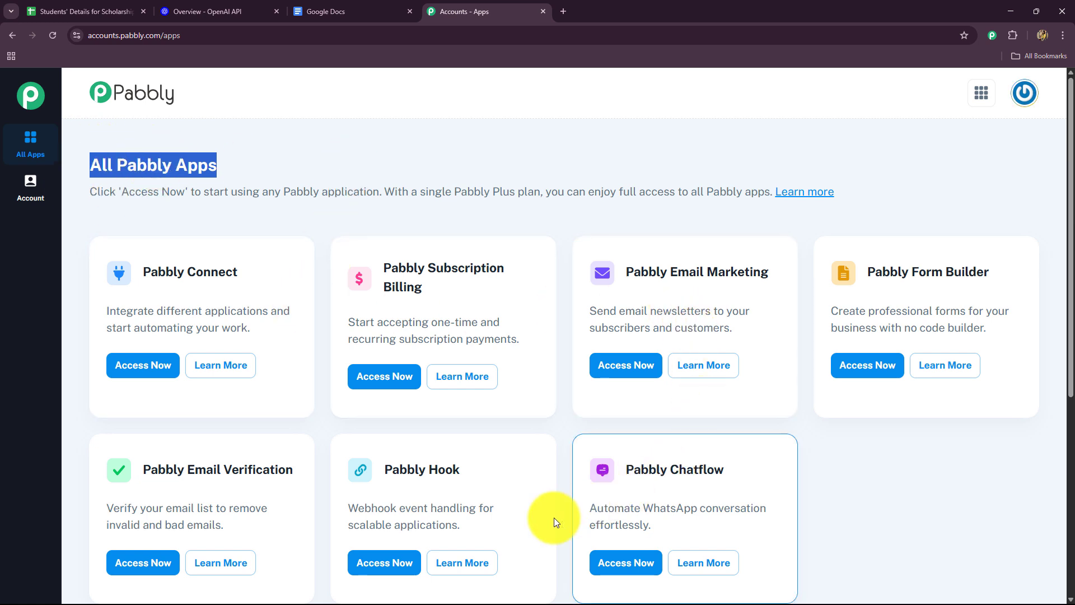
left_click_drag(141, 272, 238, 272)
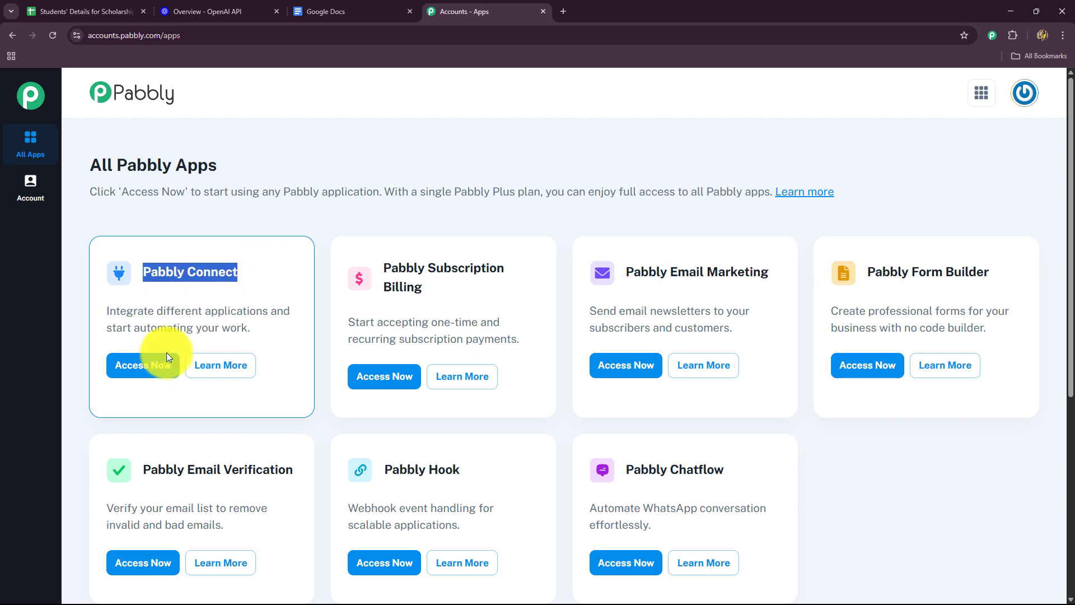
left_click(154, 367)
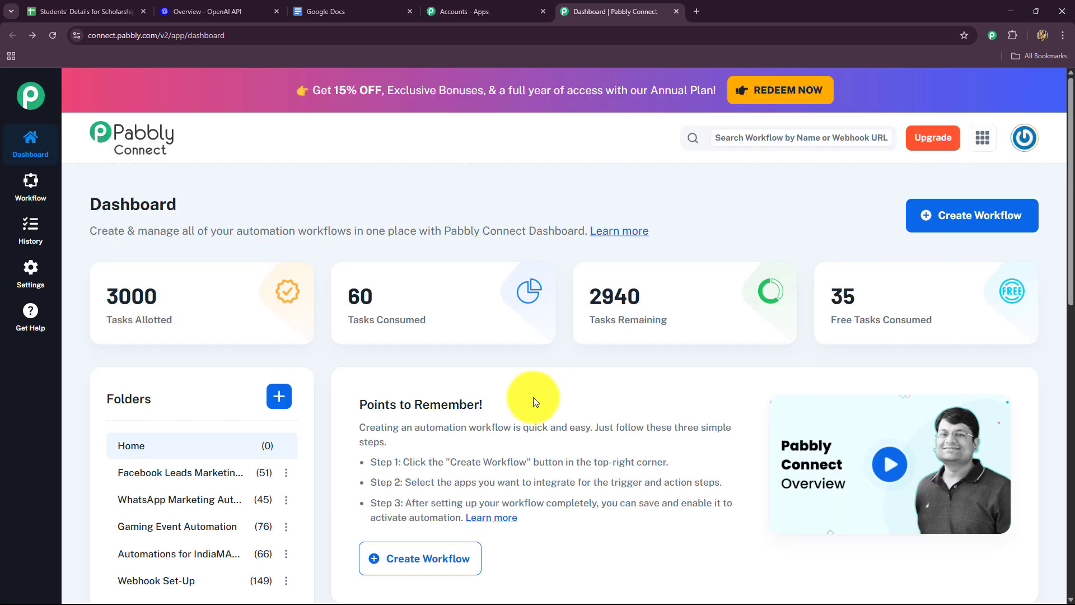
Step: Start a new workflow from the dashboard and name it "Automate Scholarship Application Evaluations using AI Agent"
scroll(533, 398, "down", 4)
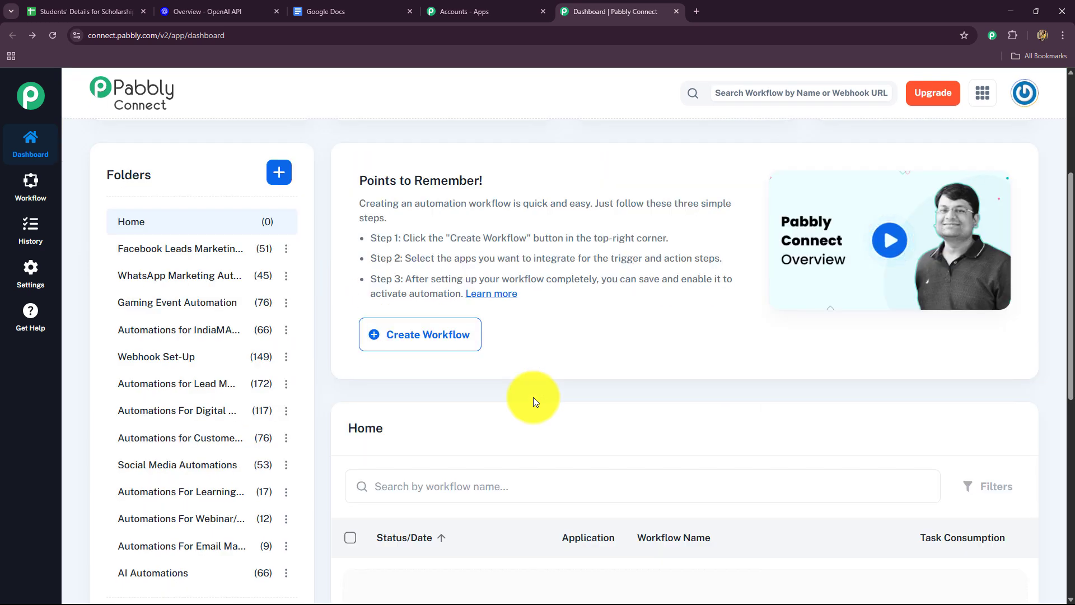
scroll(533, 397, "down", 4)
scroll(721, 417, "up", 6)
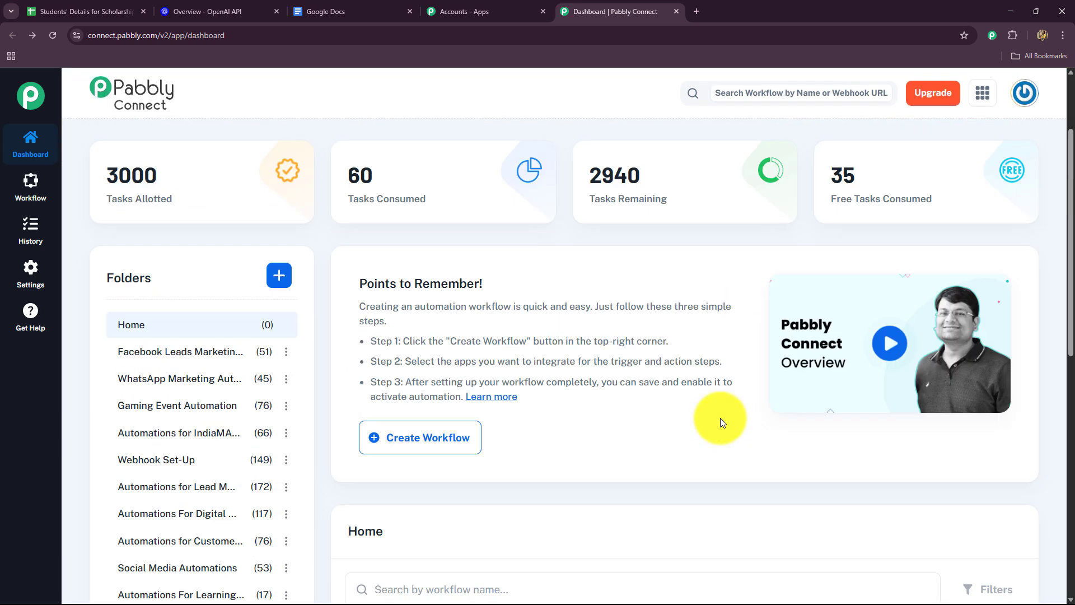
scroll(720, 418, "down", 2)
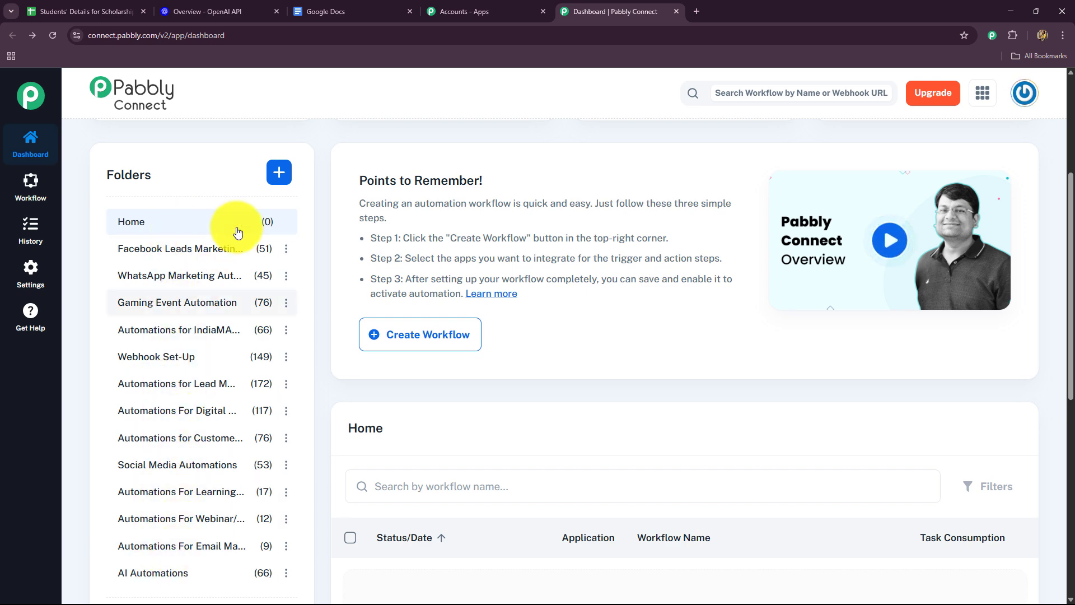
scroll(249, 297, "up", 4)
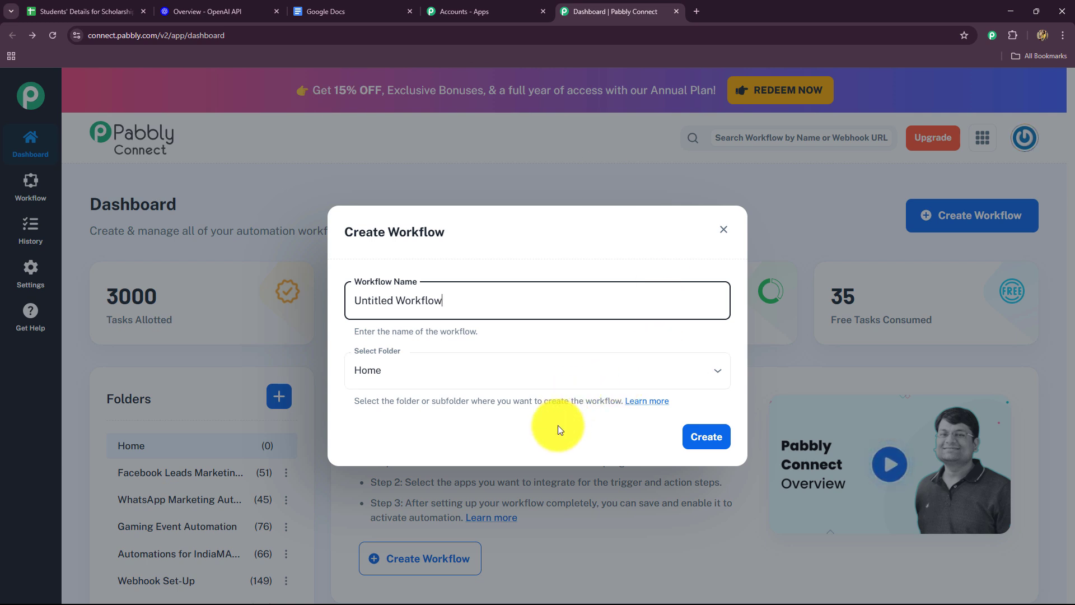
left_click_drag(455, 300, 327, 308)
key("BackSpace")
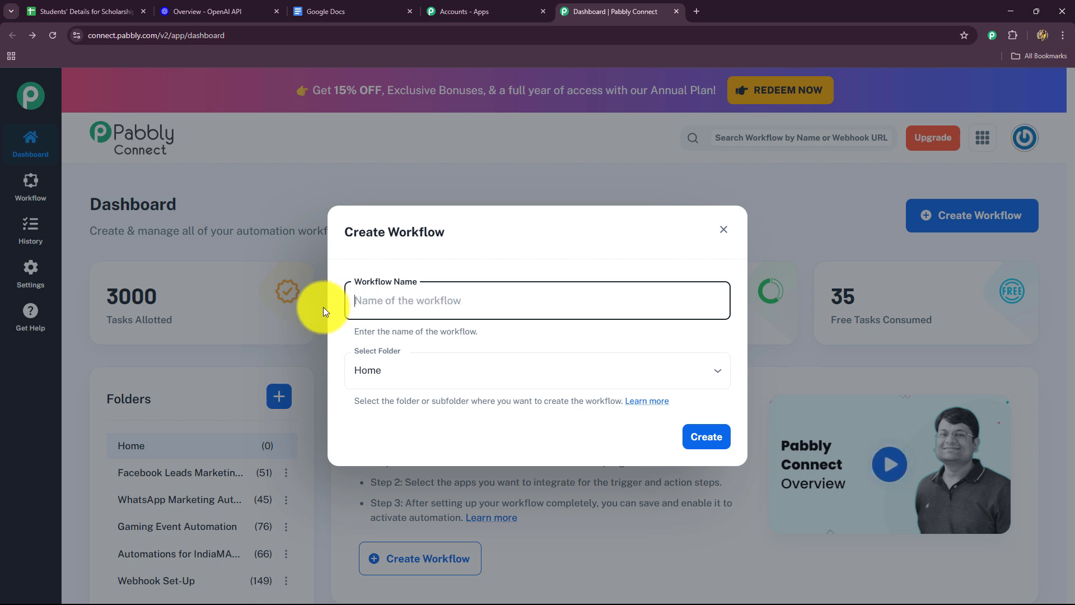
type("Automate Scholarship Application Evaluations using AI Agent")
left_click_drag(366, 300, 643, 319)
left_click(627, 333)
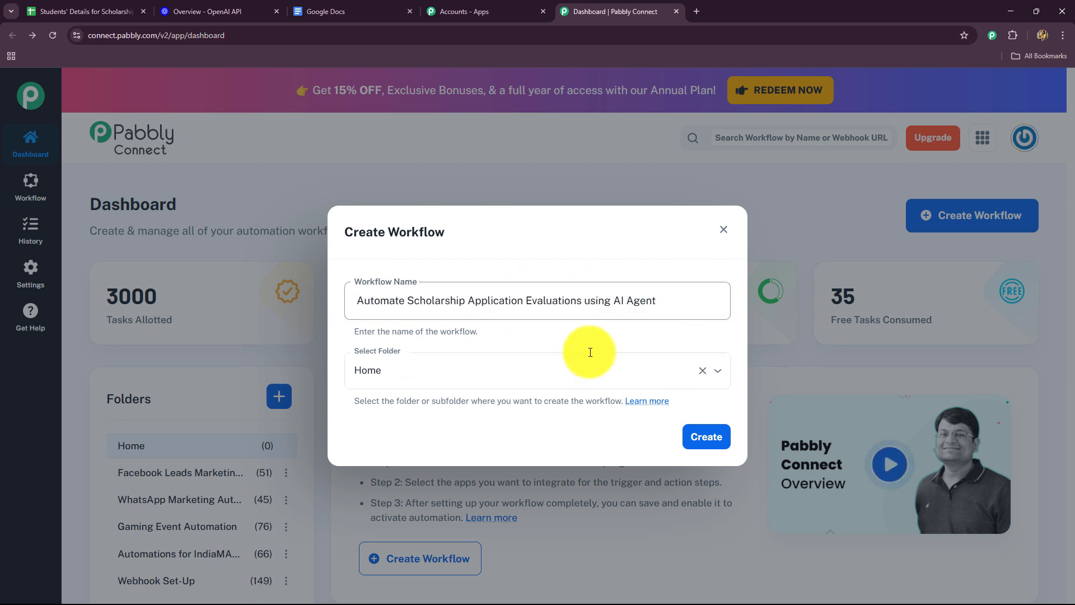
left_click(680, 311)
Step: Choose the AI Automations folder for the workflow and create it
left_click(598, 368)
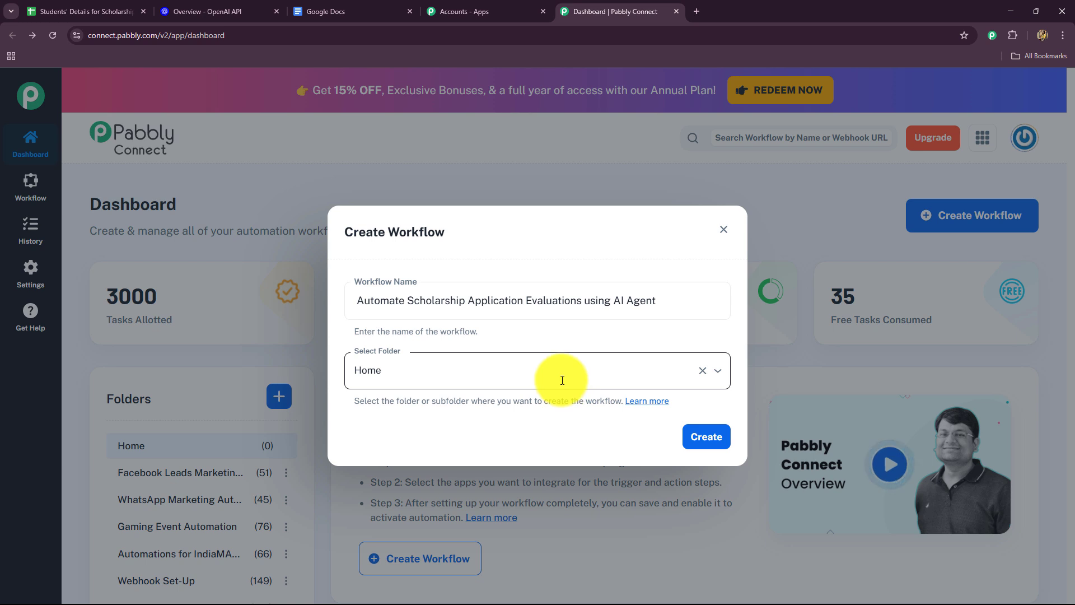
left_click(564, 376)
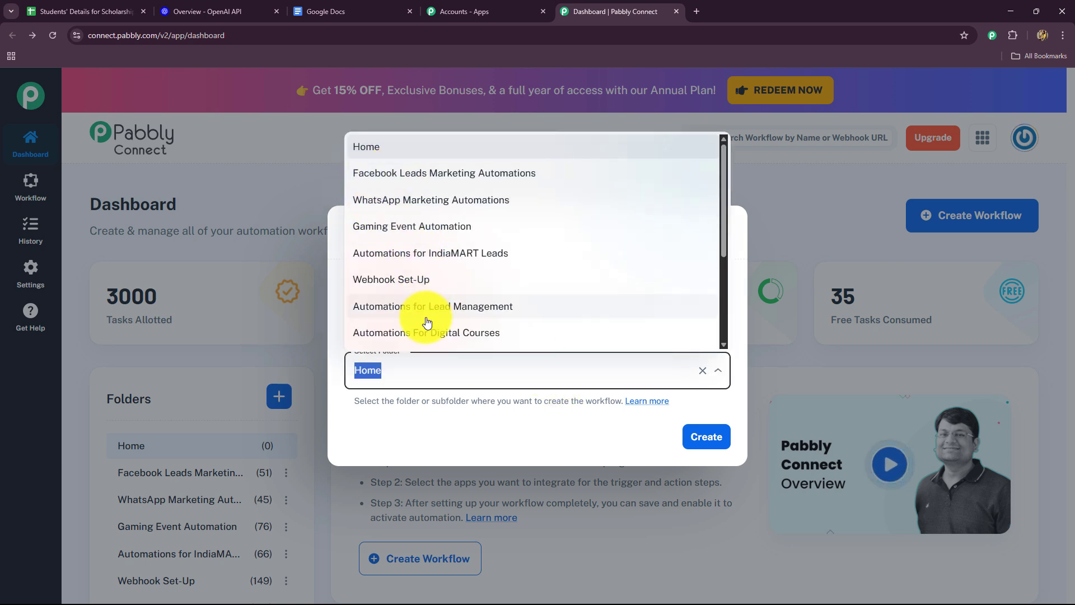
scroll(431, 287, "down", 3)
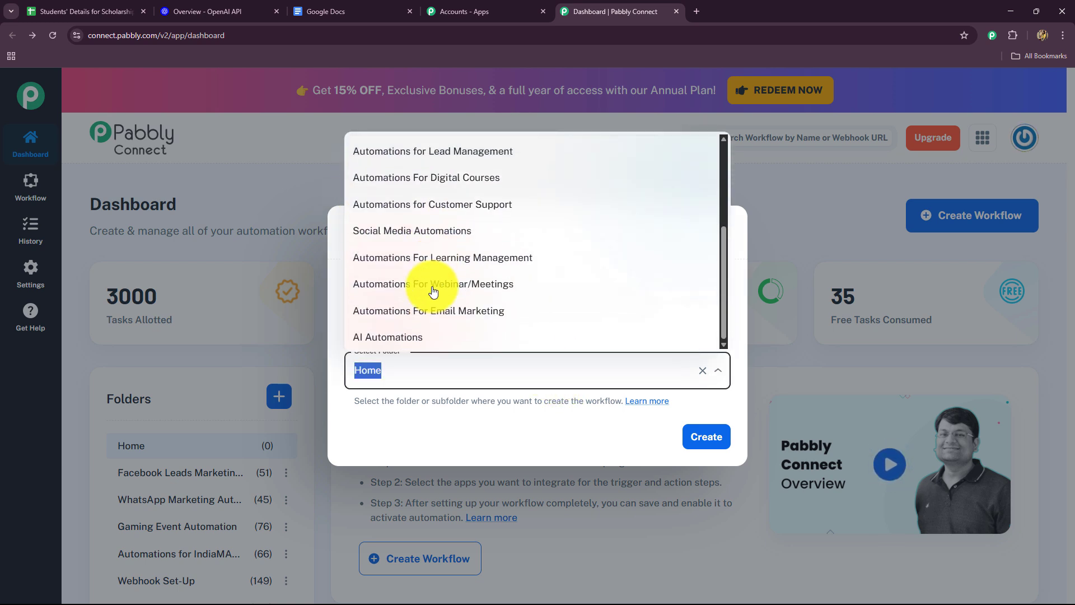
left_click(403, 339)
left_click_drag(356, 294, 715, 296)
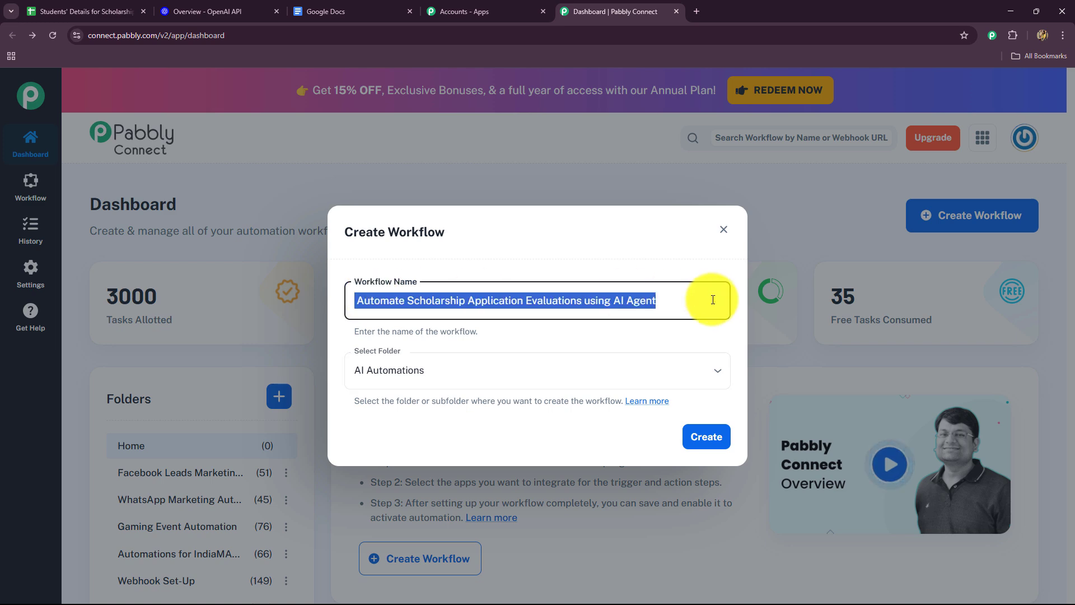
left_click(699, 434)
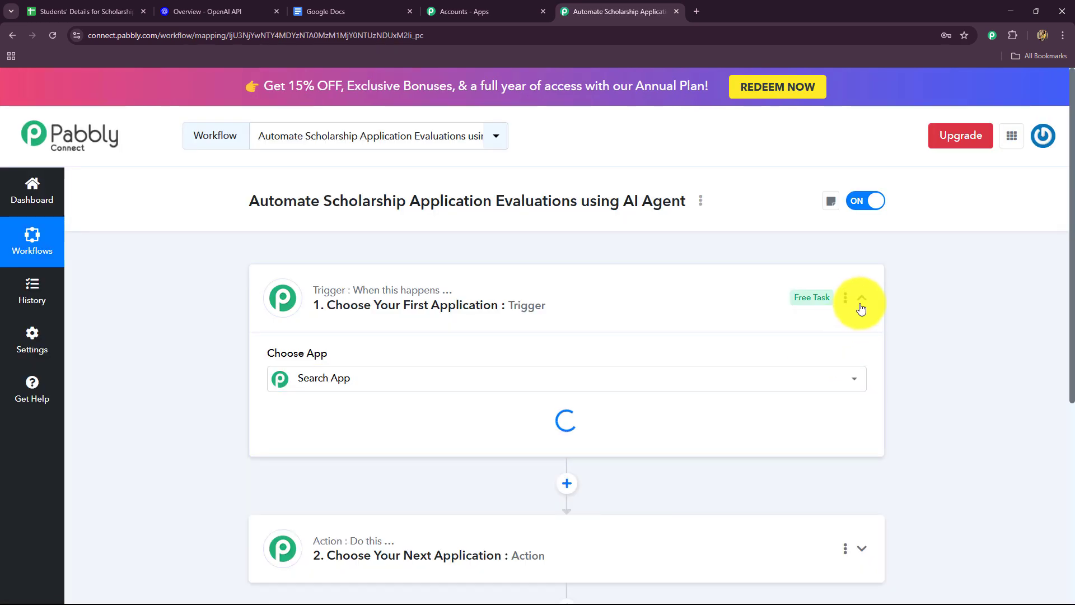
Step: Look over the workflow's empty trigger and action steps alongside the applicant columns in the Students' Details for Scholarship spreadsheet
left_click(861, 307)
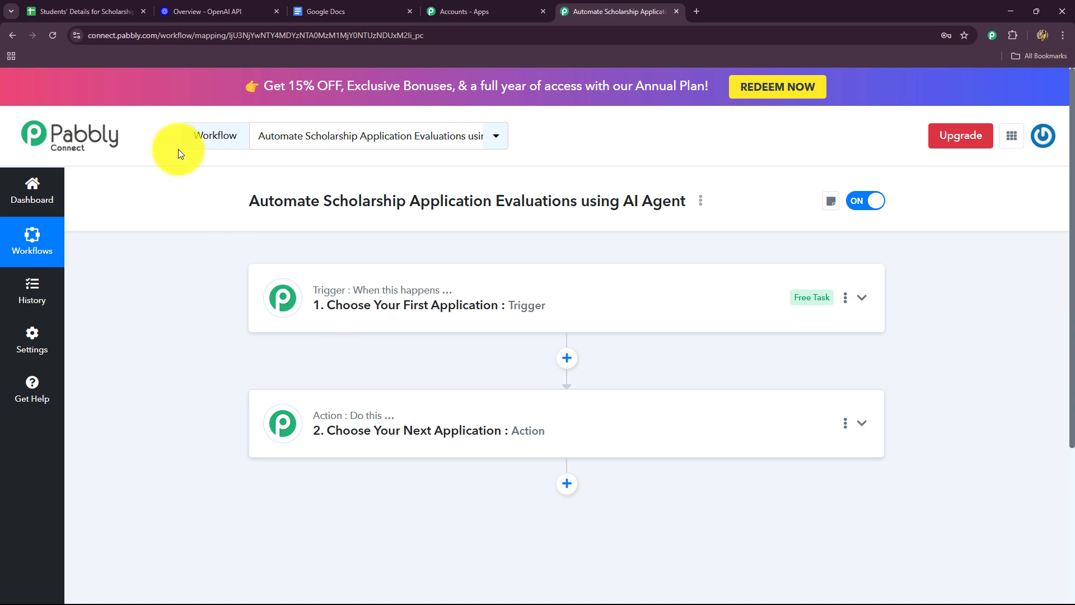
left_click(81, 10)
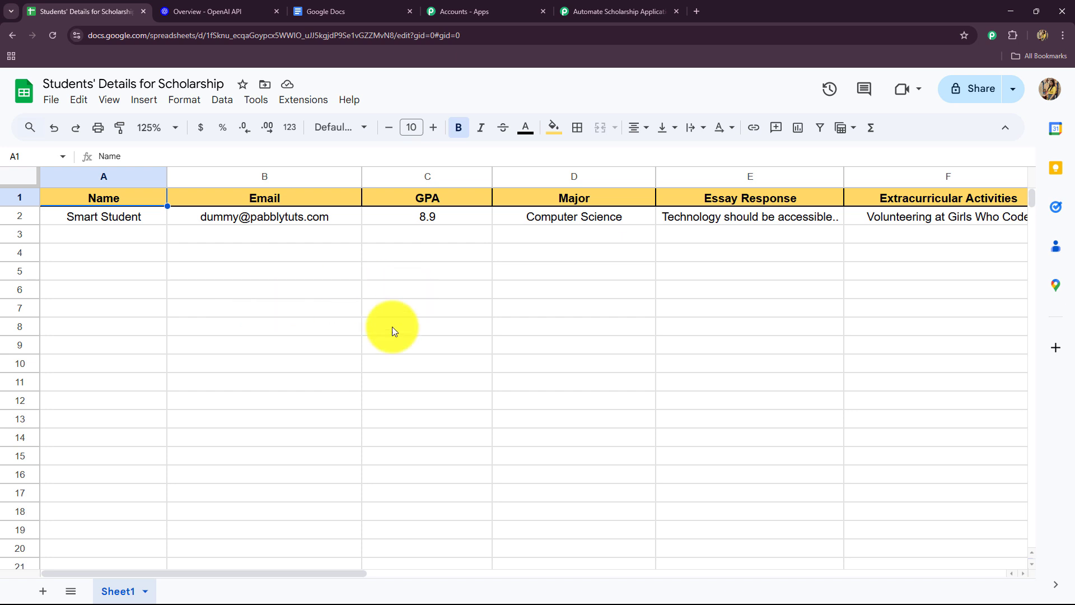
left_click_drag(194, 572, 303, 598)
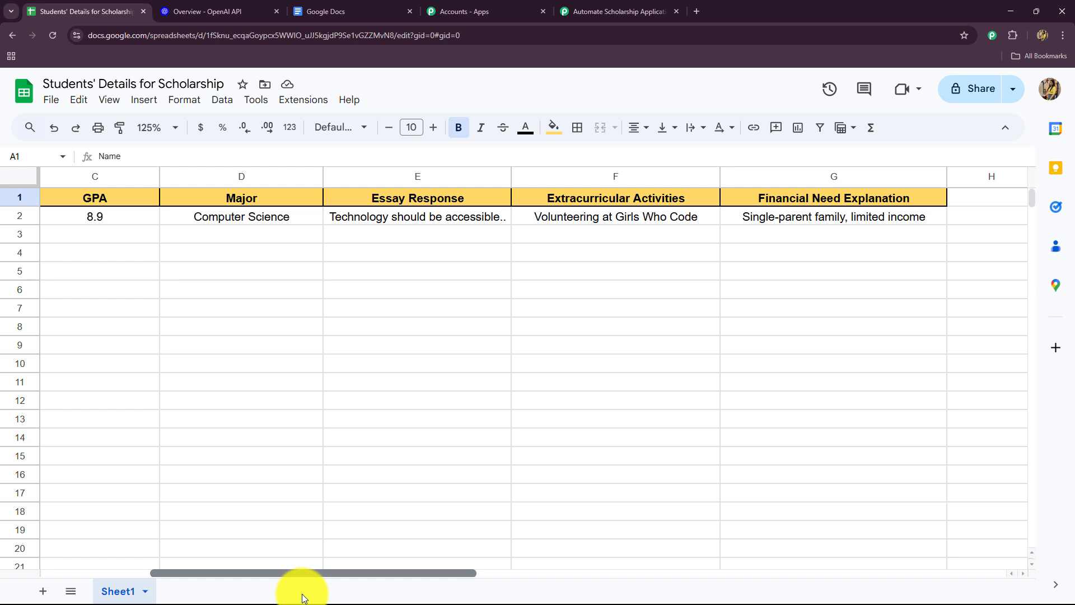
left_click(577, 10)
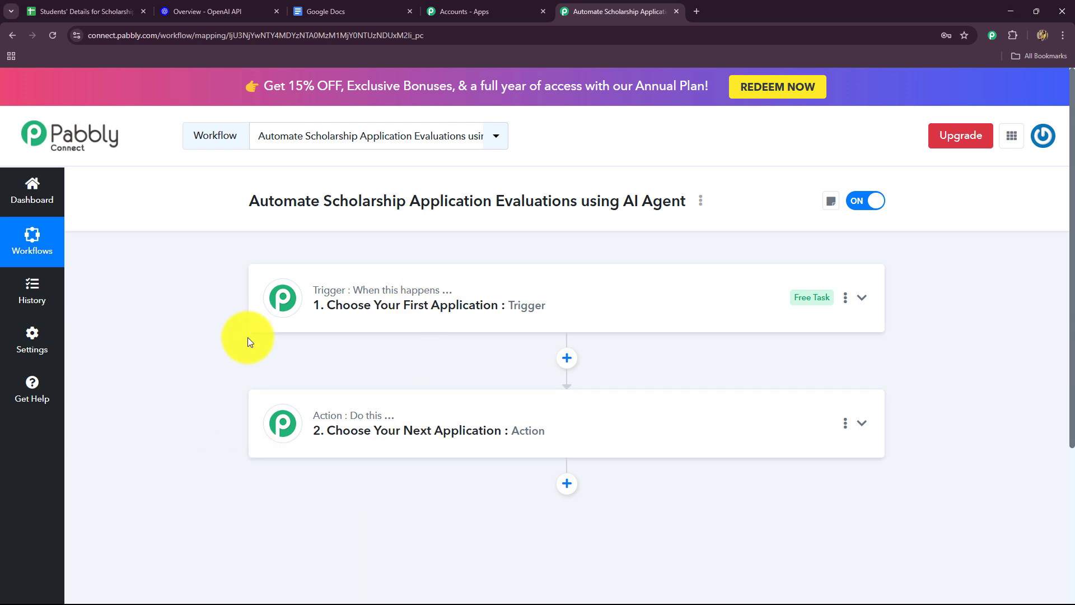
left_click(54, 21)
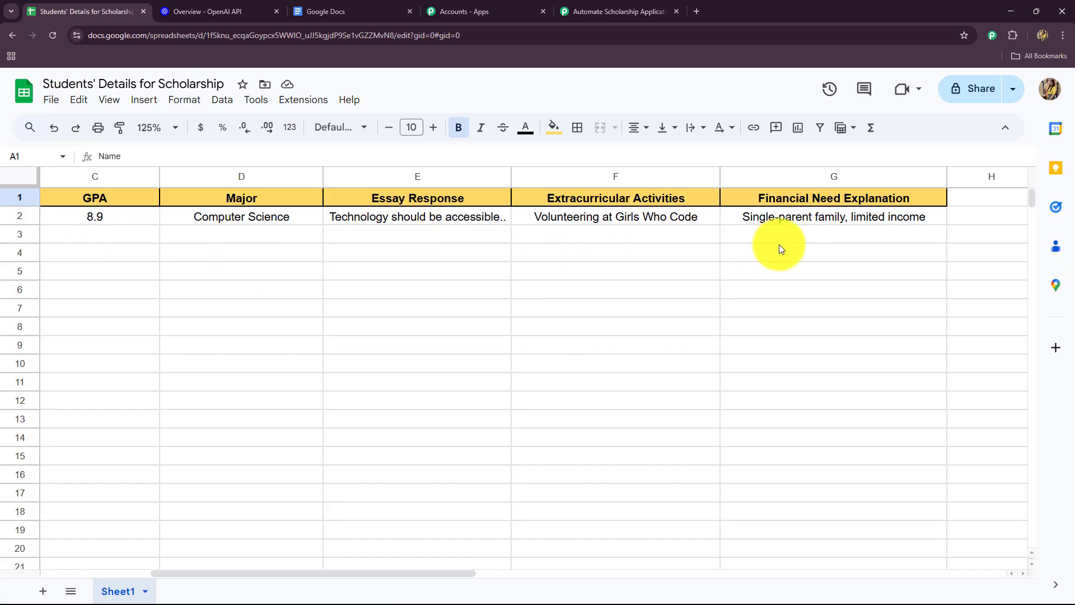
left_click(618, 12)
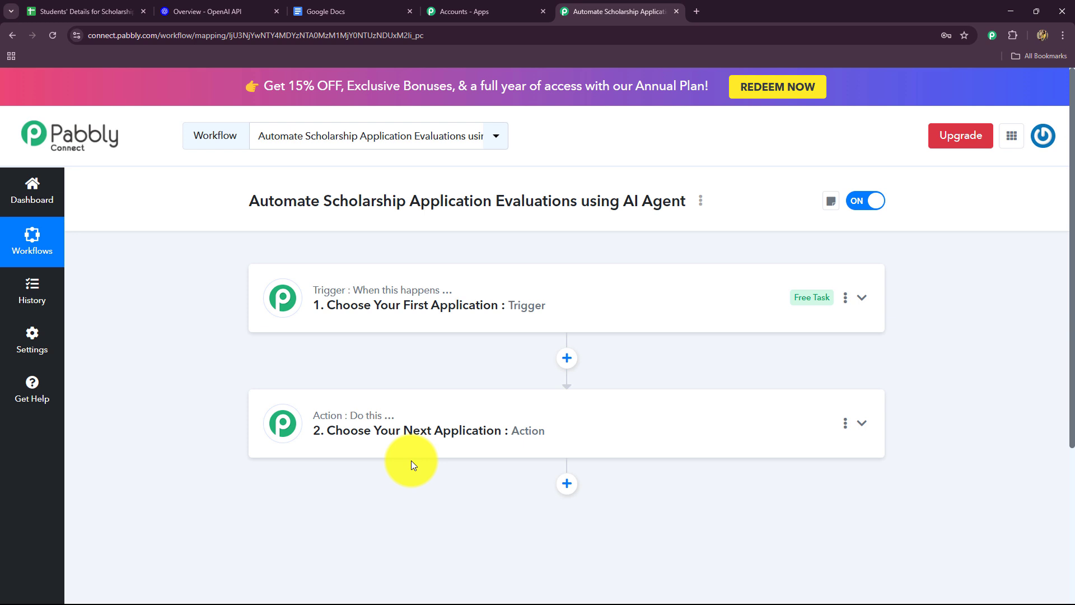
Step: Set the workflow's trigger app to Google Sheets with the event New or Updated Spreadsheet Row
left_click(355, 313)
scroll(183, 412, "down", 2)
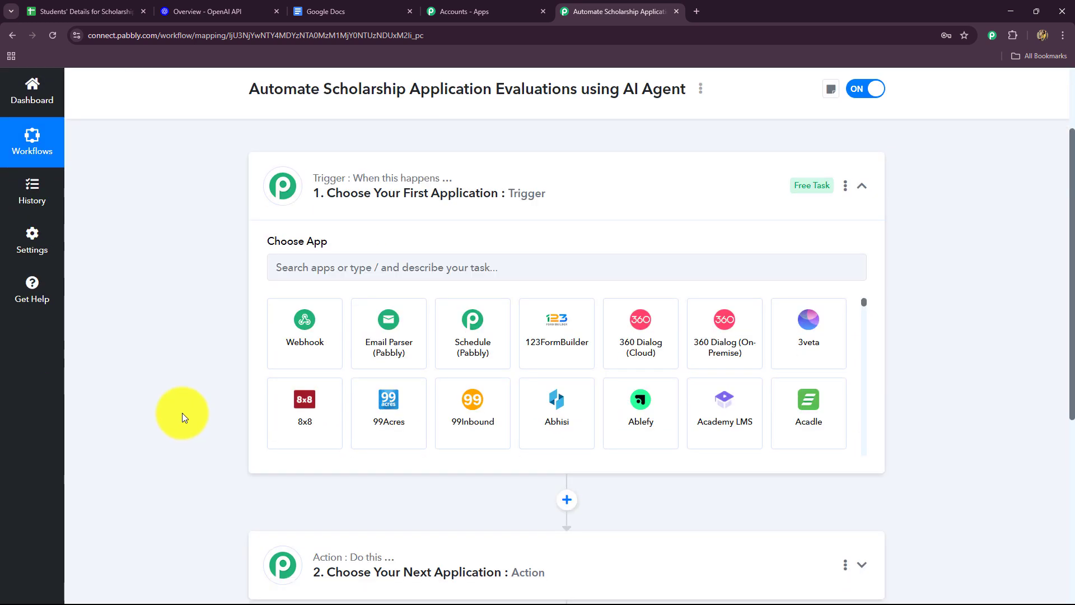
left_click(307, 267)
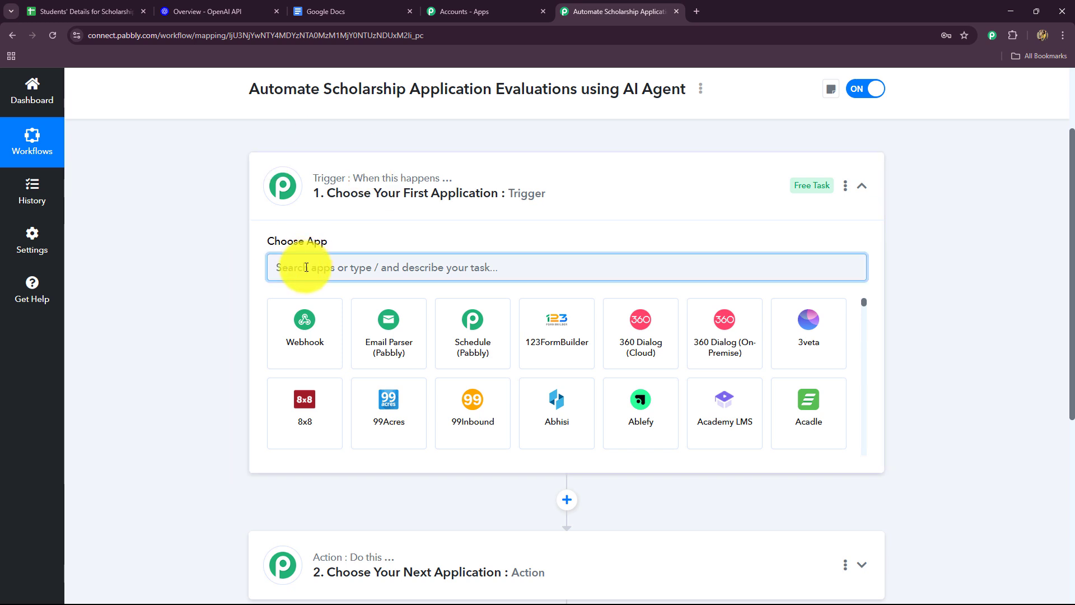
left_click(50, 11)
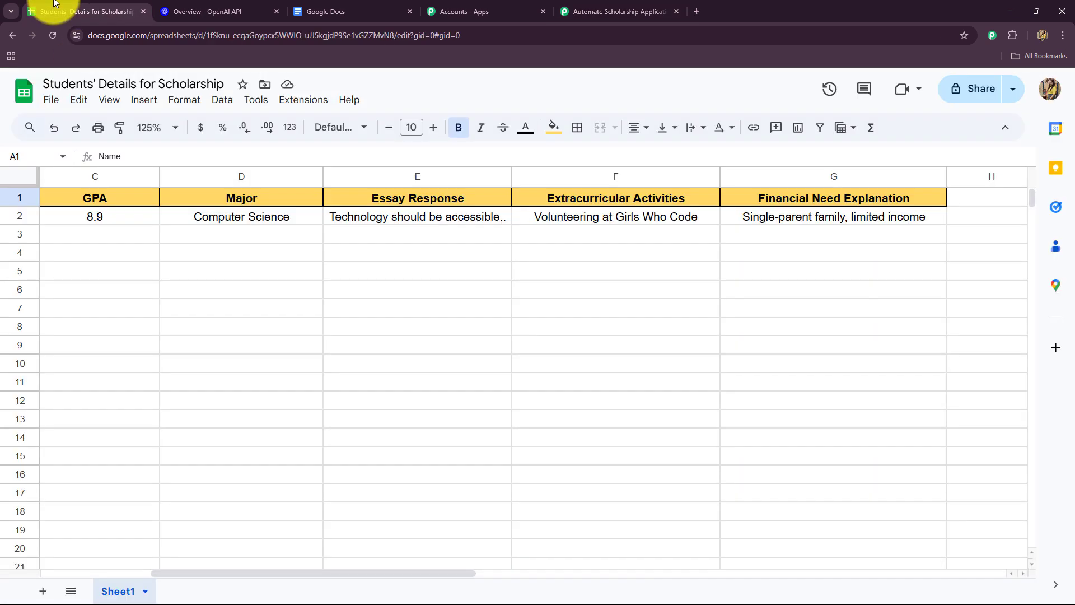
left_click(571, 11)
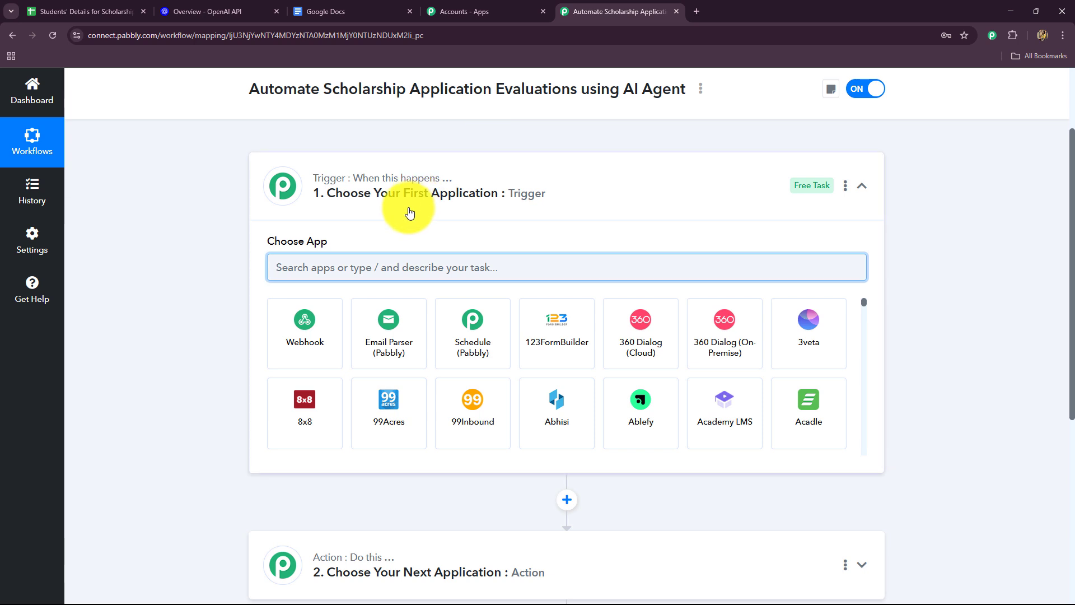
type("Goo")
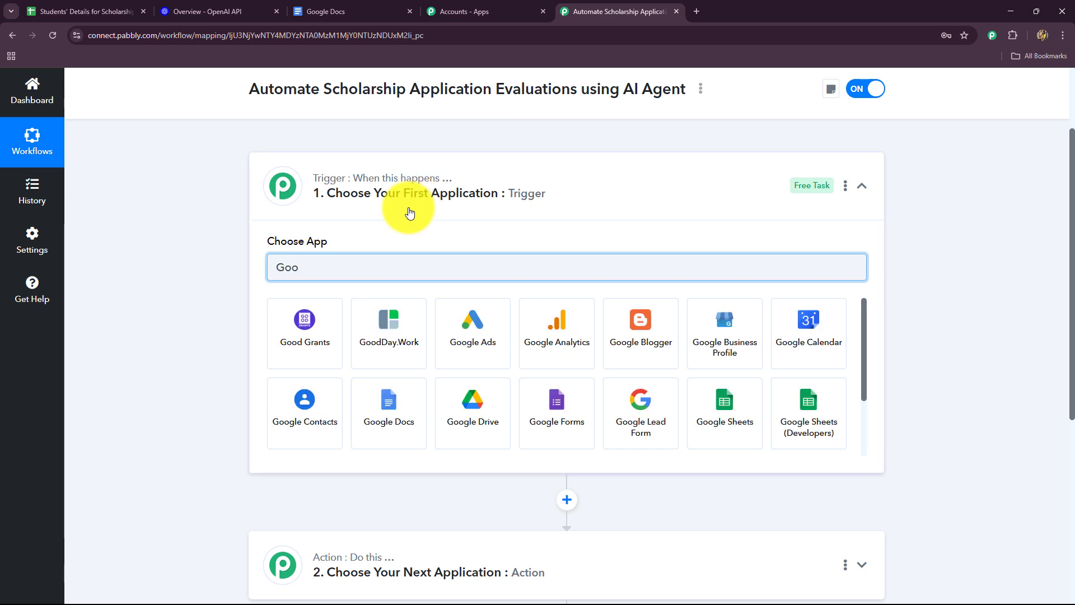
left_click(700, 432)
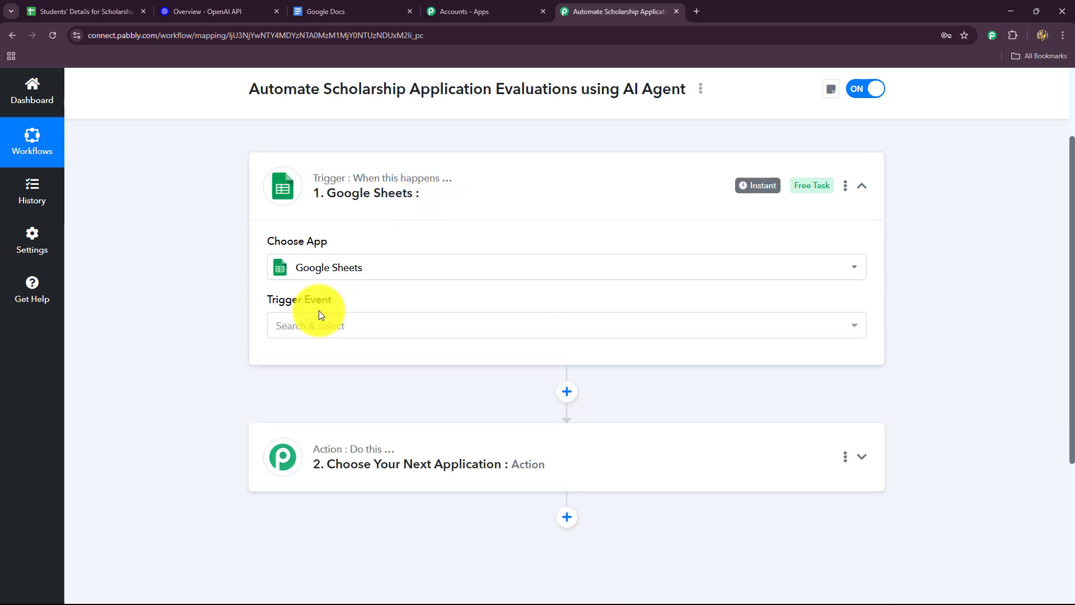
left_click(315, 325)
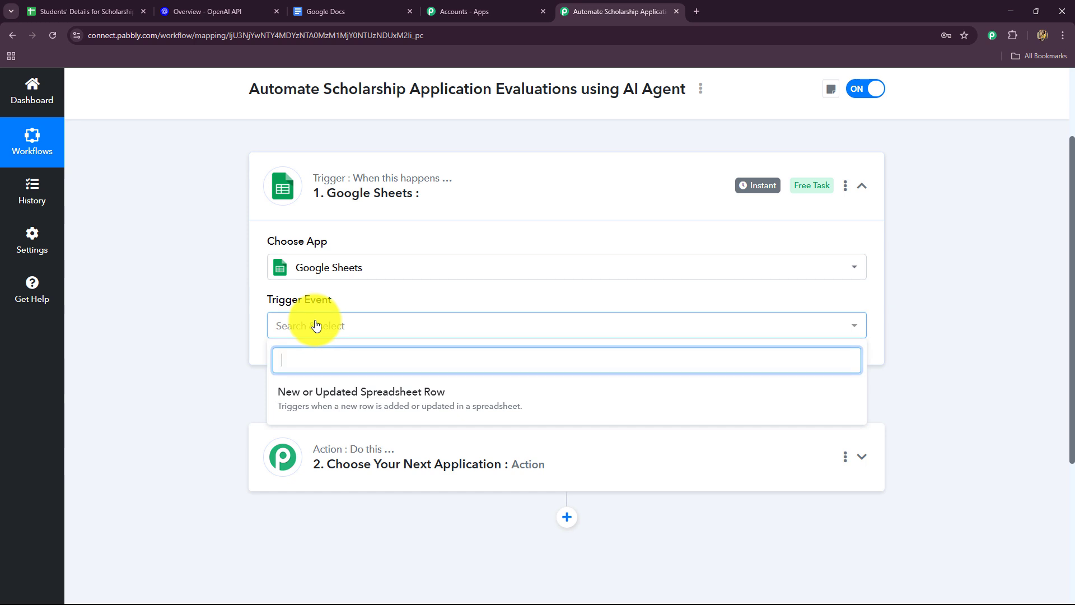
left_click(360, 402)
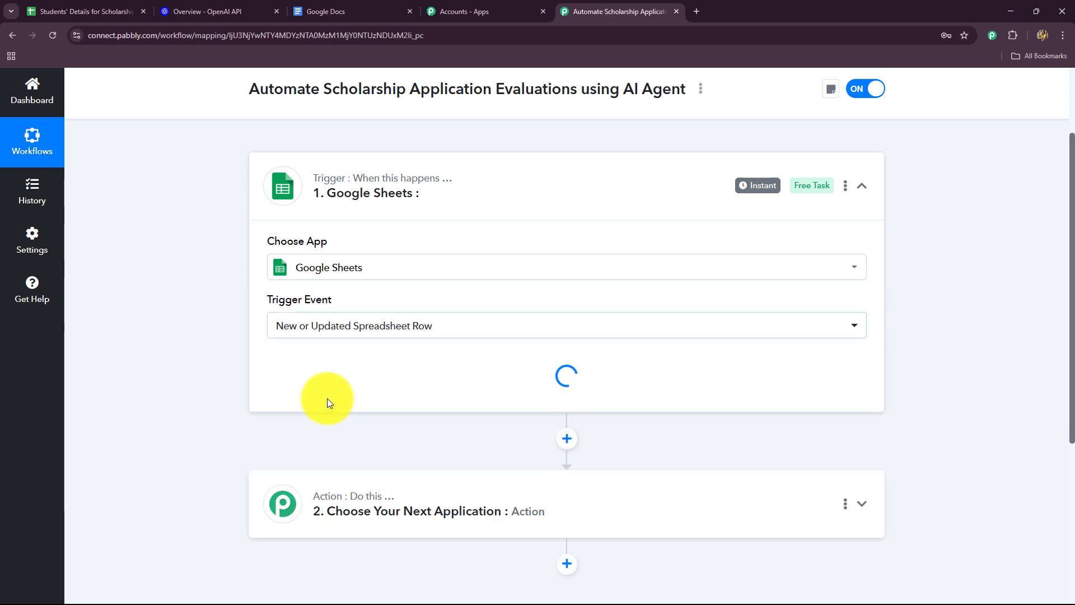
Step: Examine the trigger's webhook URL and setup instructions, including the note on changes made through an external platform
scroll(185, 384, "down", 1)
scroll(185, 384, "down", 3)
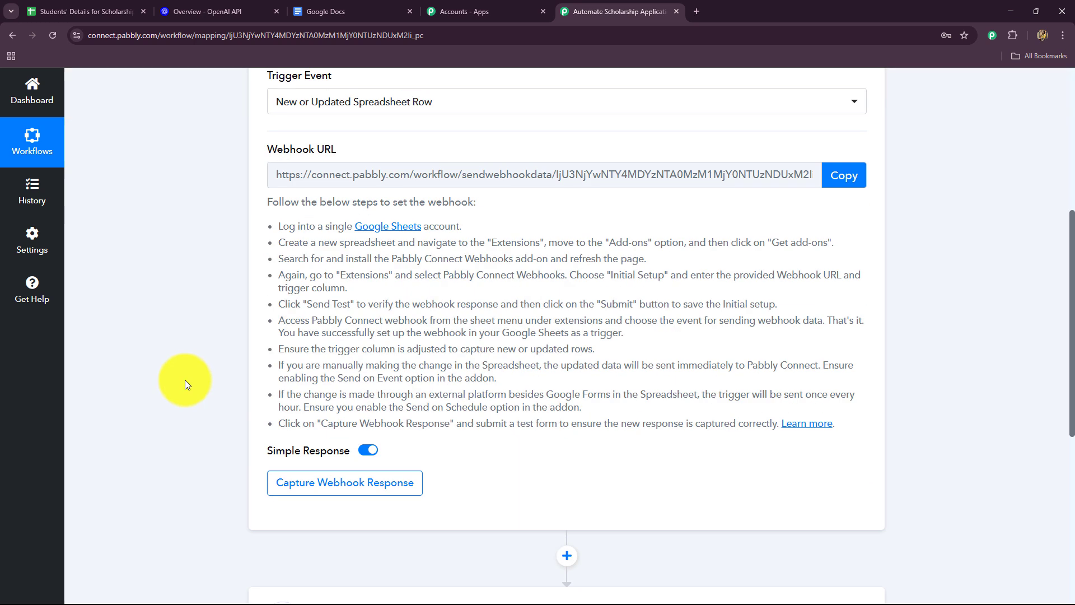
scroll(185, 385, "up", 2)
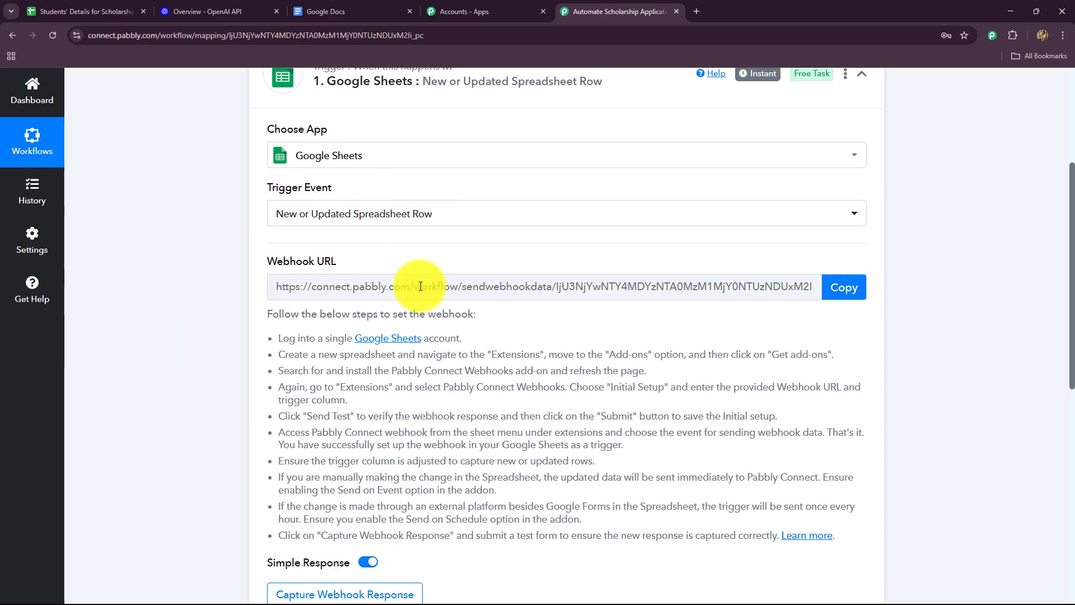
left_click_drag(556, 494, 268, 324)
left_click(216, 380)
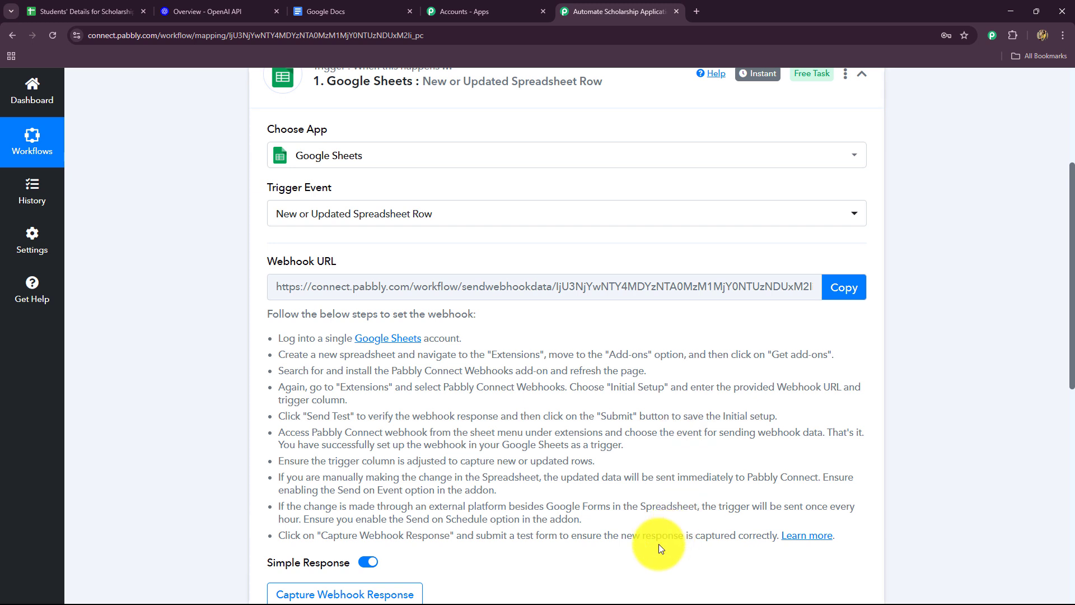
left_click_drag(278, 506, 818, 507)
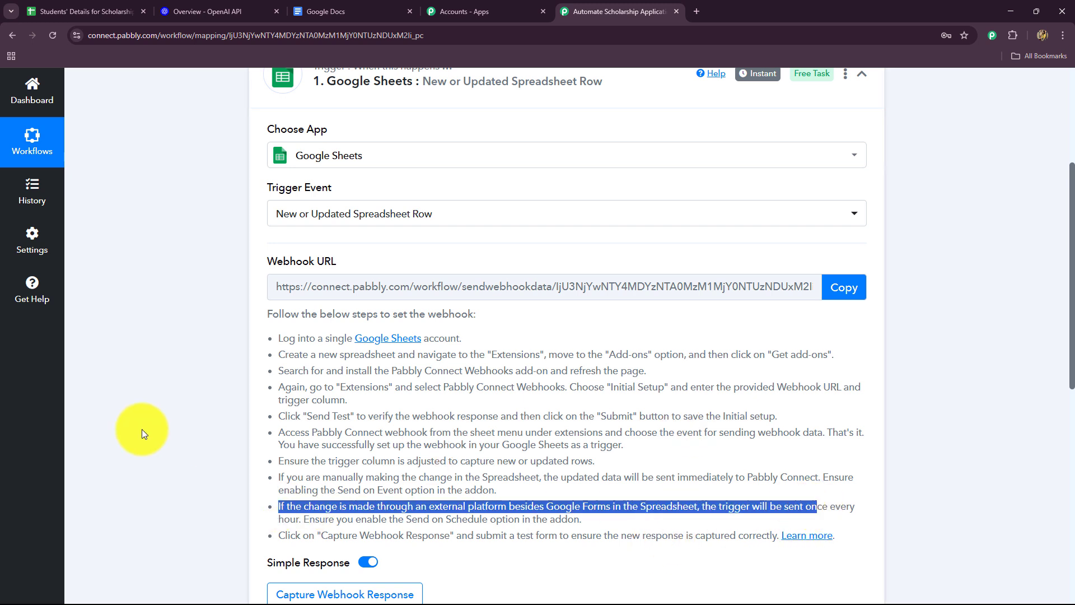
Step: Copy the webhook URL of the Google Sheets trigger
left_click(144, 432)
left_click(87, 11)
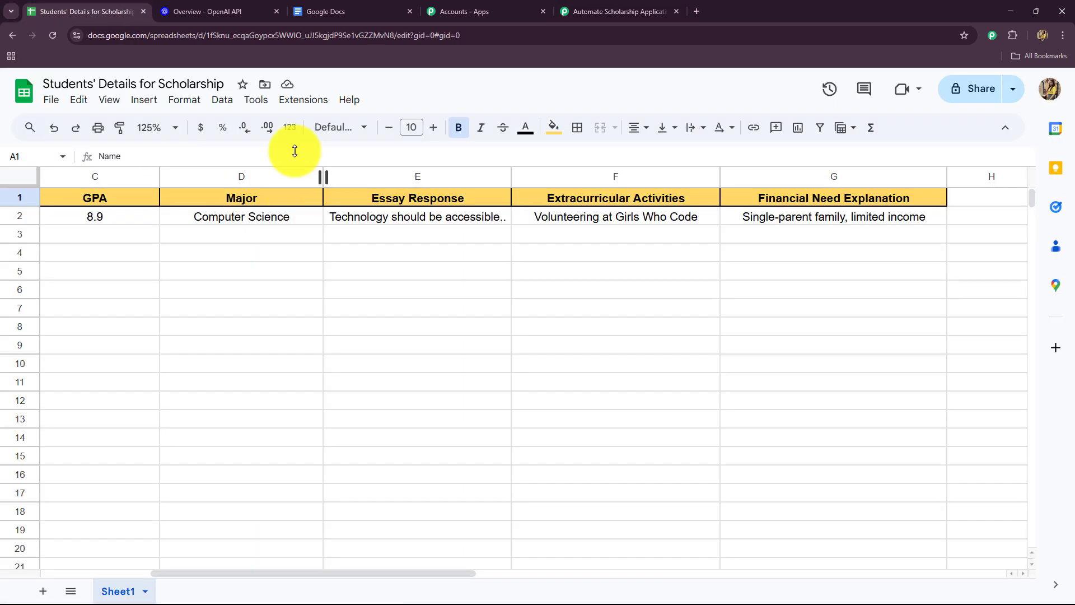
left_click(593, 13)
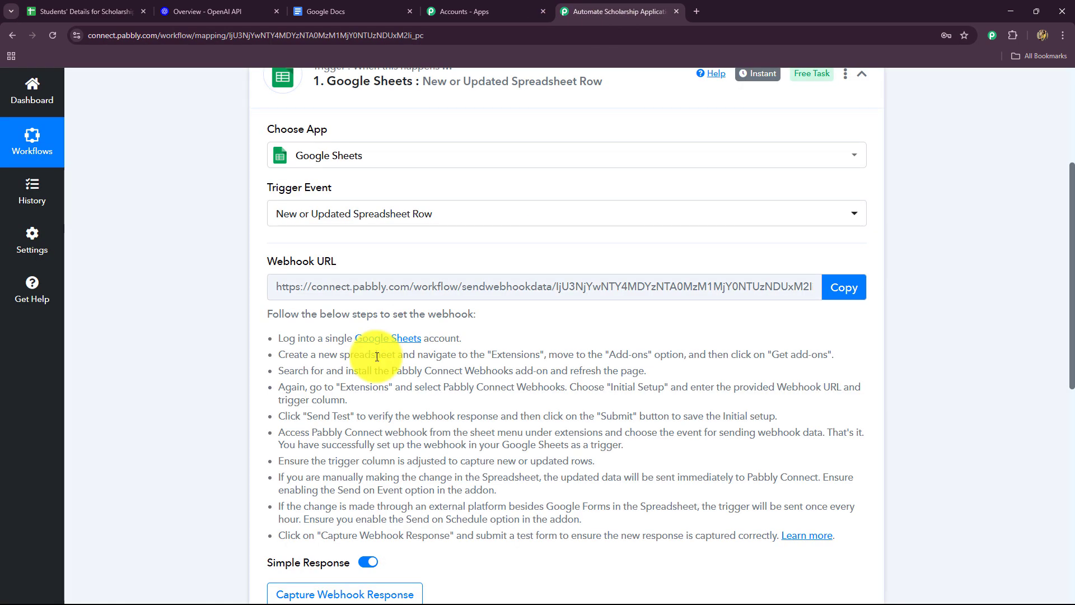
scroll(378, 359, "down", 2)
scroll(378, 364, "up", 5)
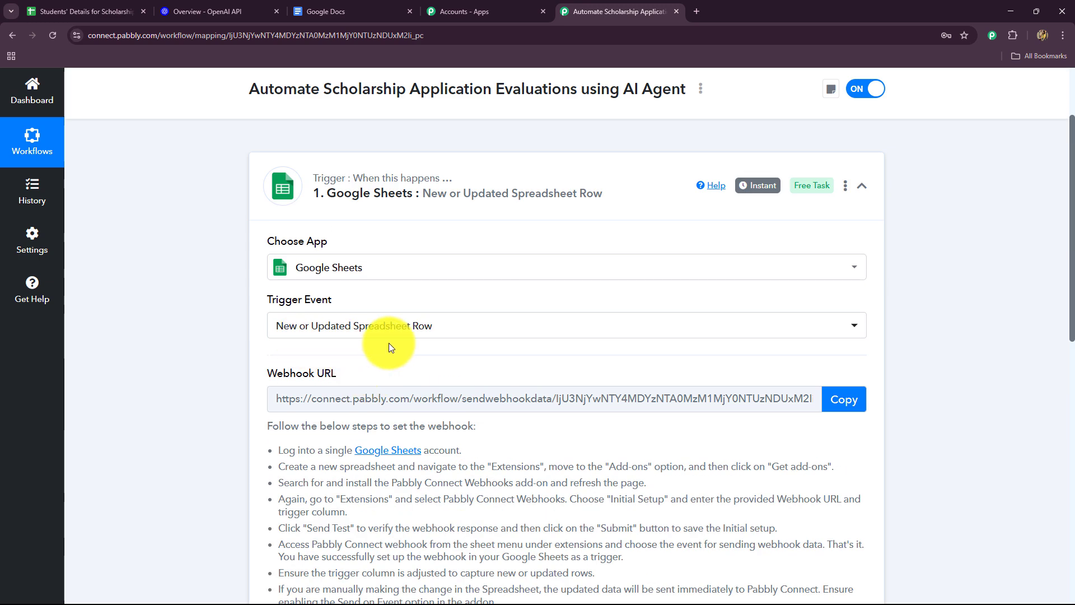
scroll(388, 347, "down", 4)
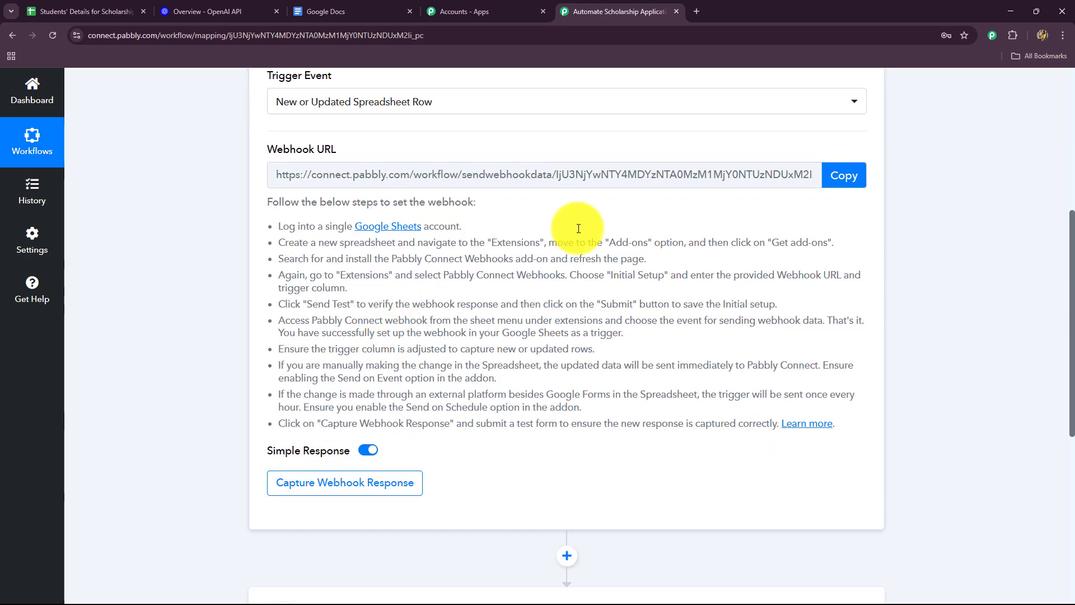
left_click(847, 176)
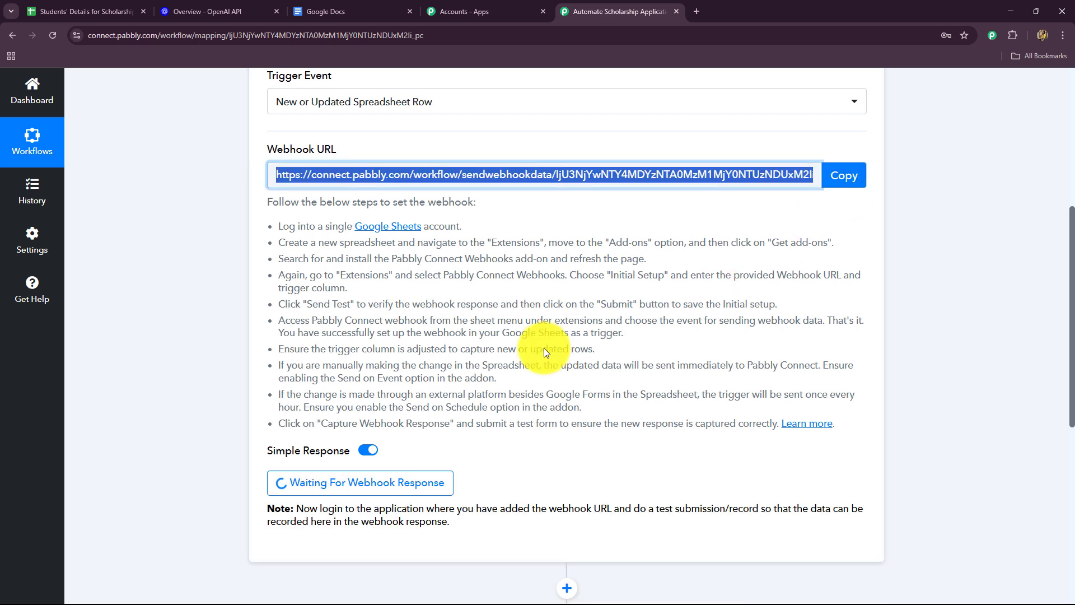
Step: Switch to the Students' Details for Scholarship spreadsheet and look up the Pabbly Connect Webhooks add-on in the Google Workspace Marketplace
left_click(63, 8)
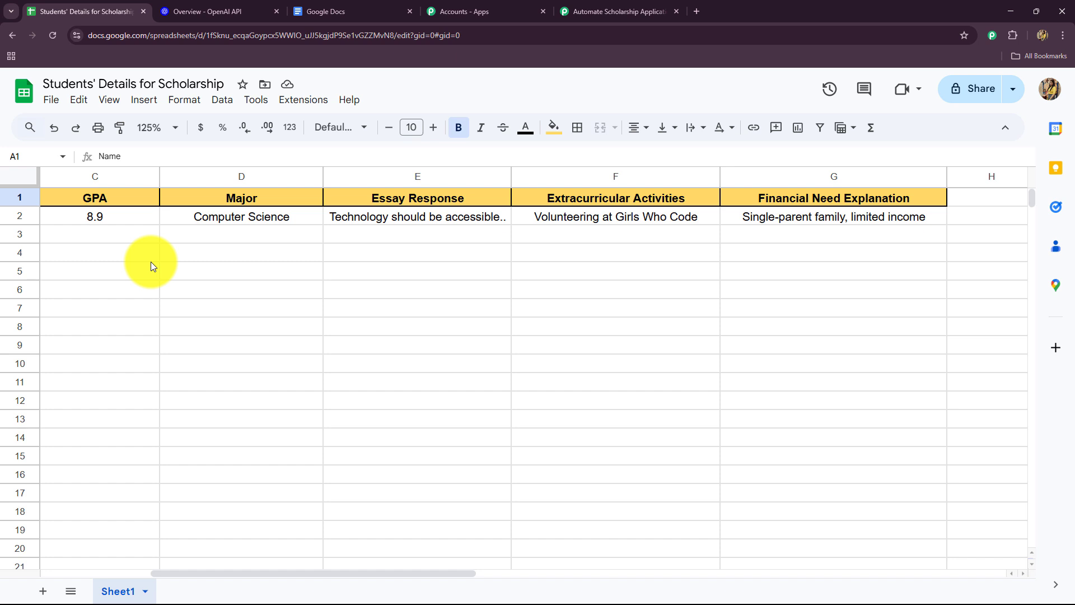
left_click(306, 106)
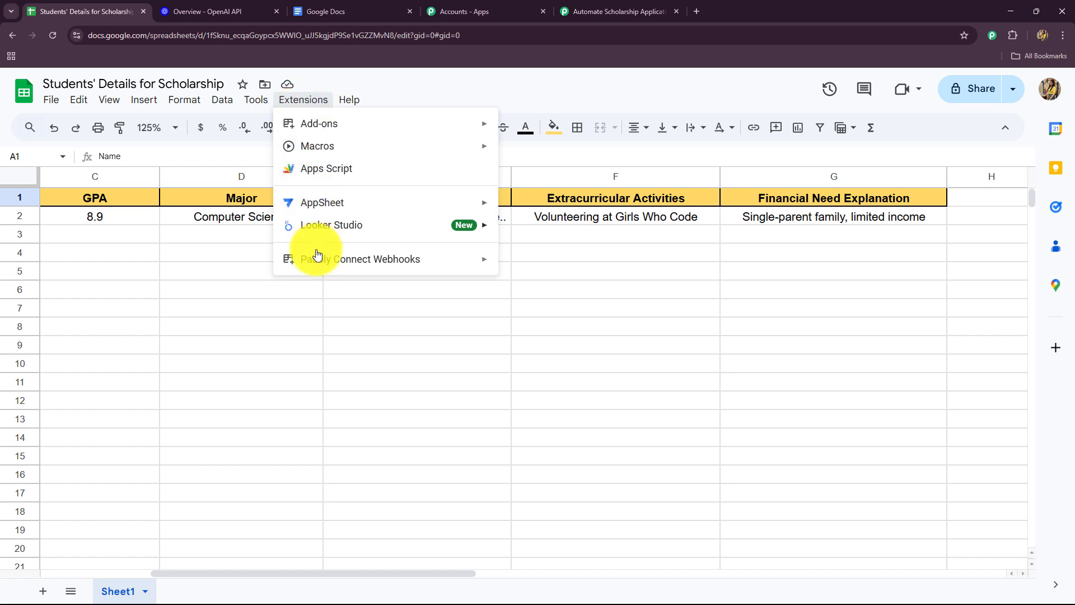
mouse_move(314, 124)
left_click(539, 129)
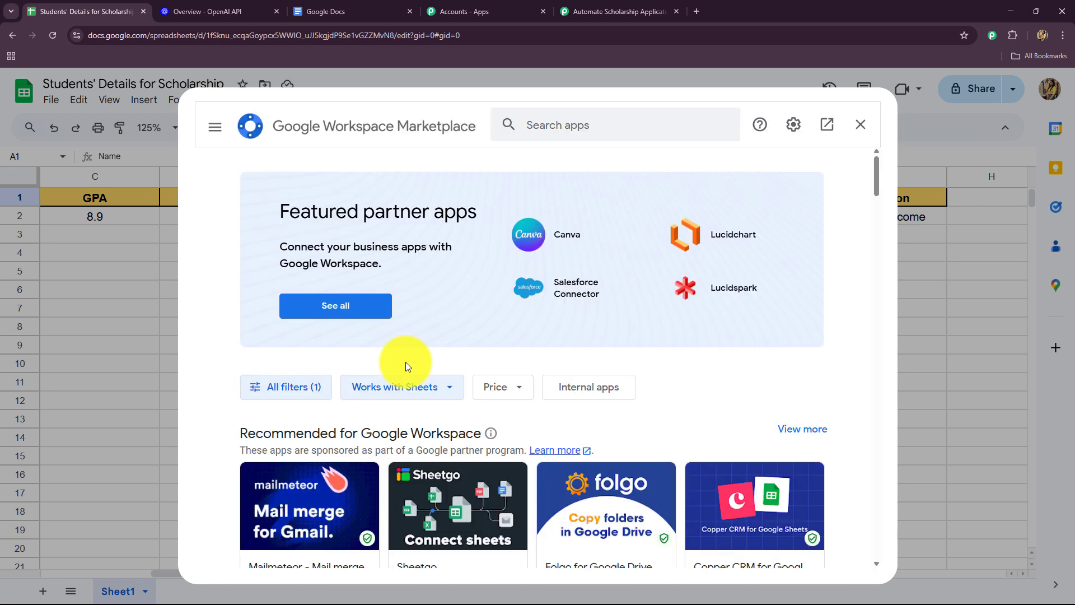
left_click(577, 122)
type("Pabbly")
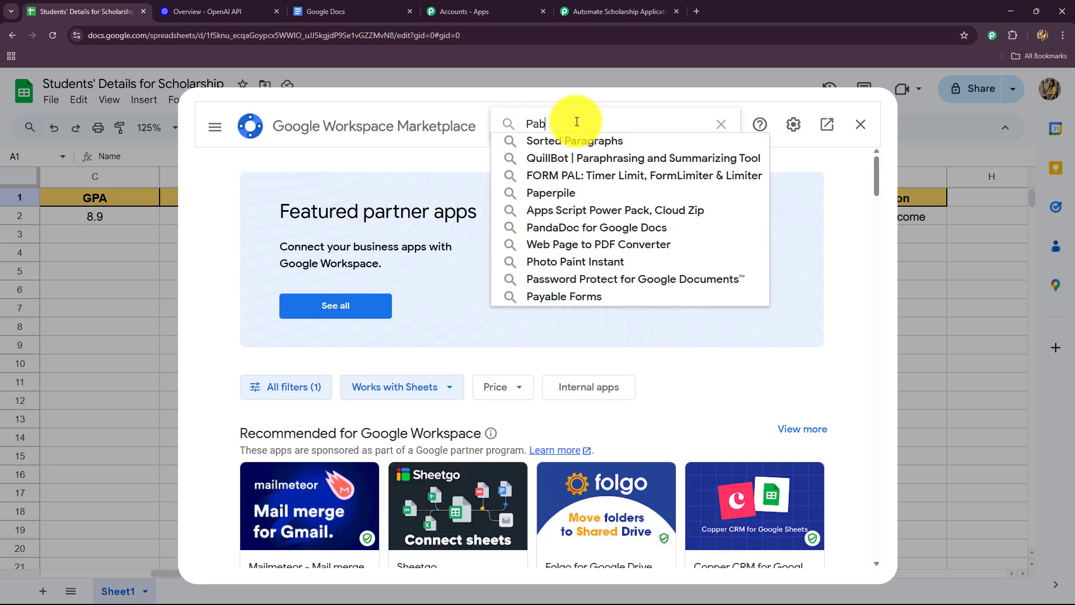
left_click(576, 142)
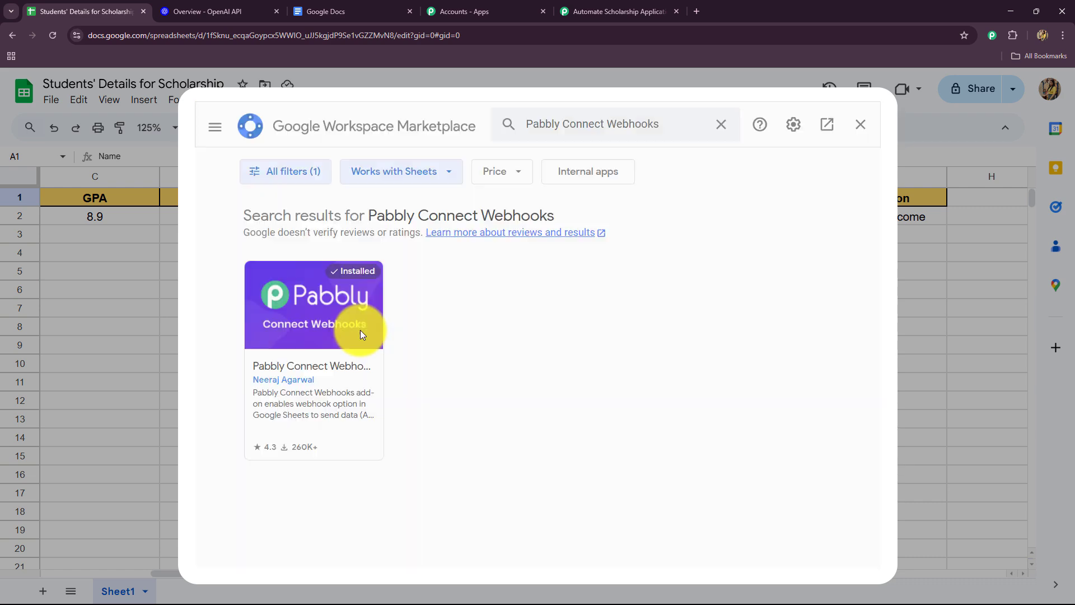
left_click(361, 330)
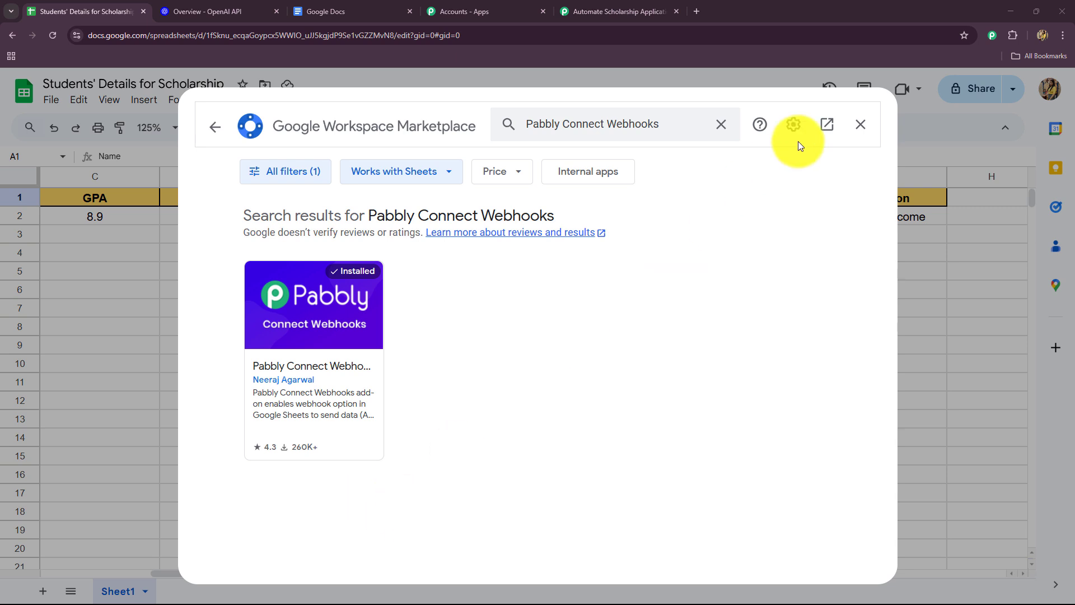
left_click(860, 127)
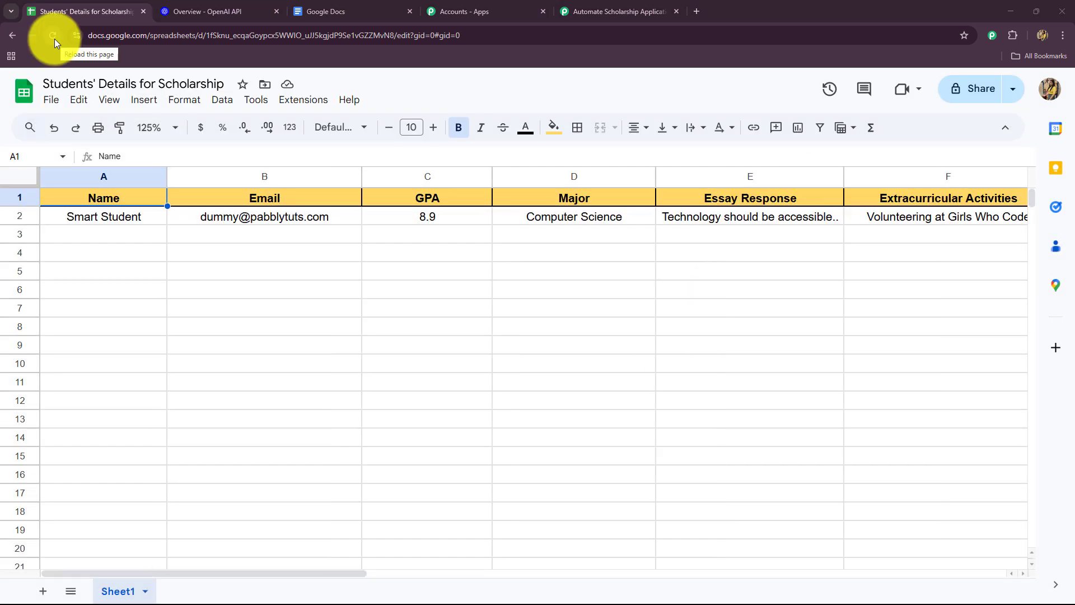
Step: Reload the spreadsheet and fill in the Pabbly Connect Webhooks initial setup with the copied webhook URL and trigger column G
left_click(55, 39)
left_click(292, 110)
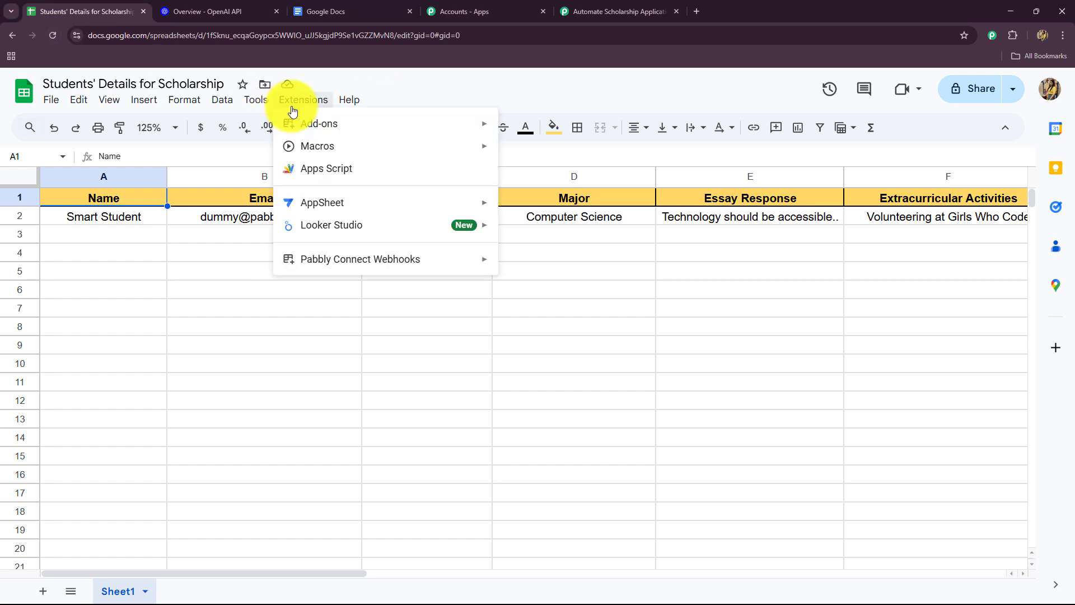
mouse_move(307, 269)
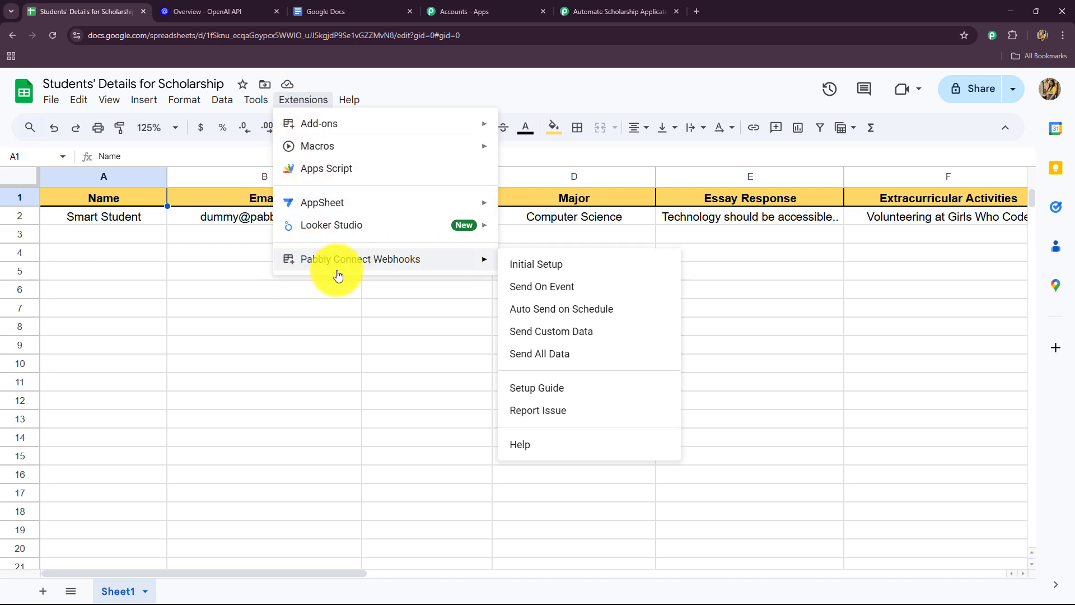
left_click(553, 272)
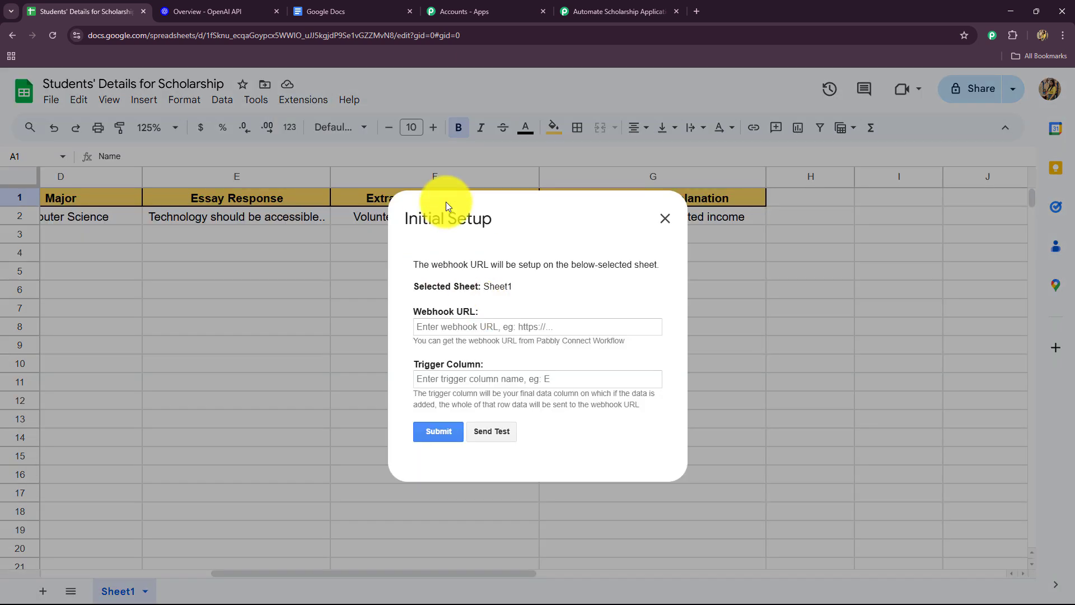
left_click(445, 324)
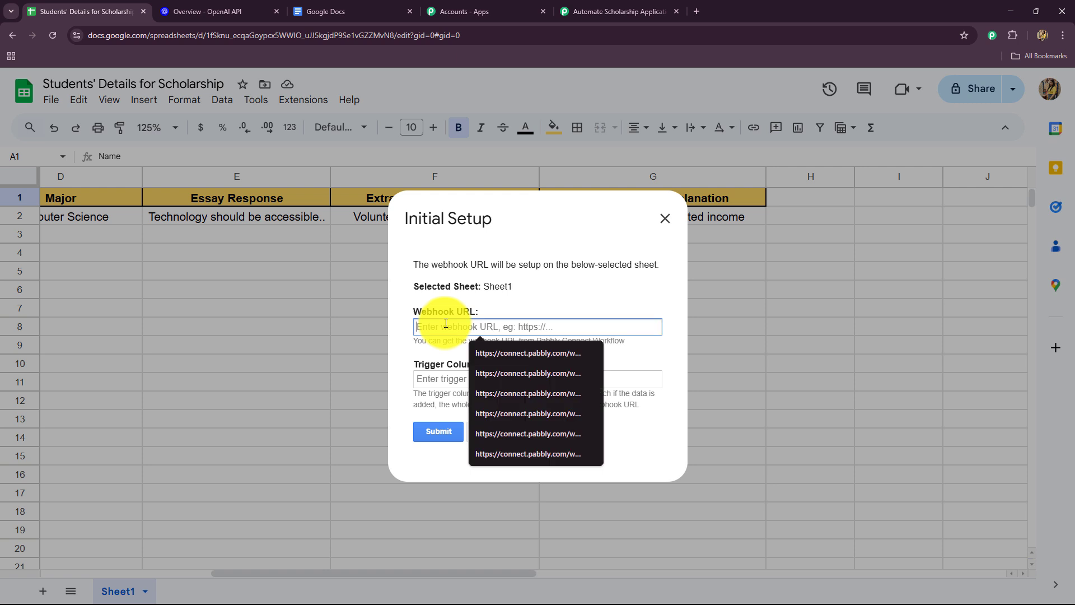
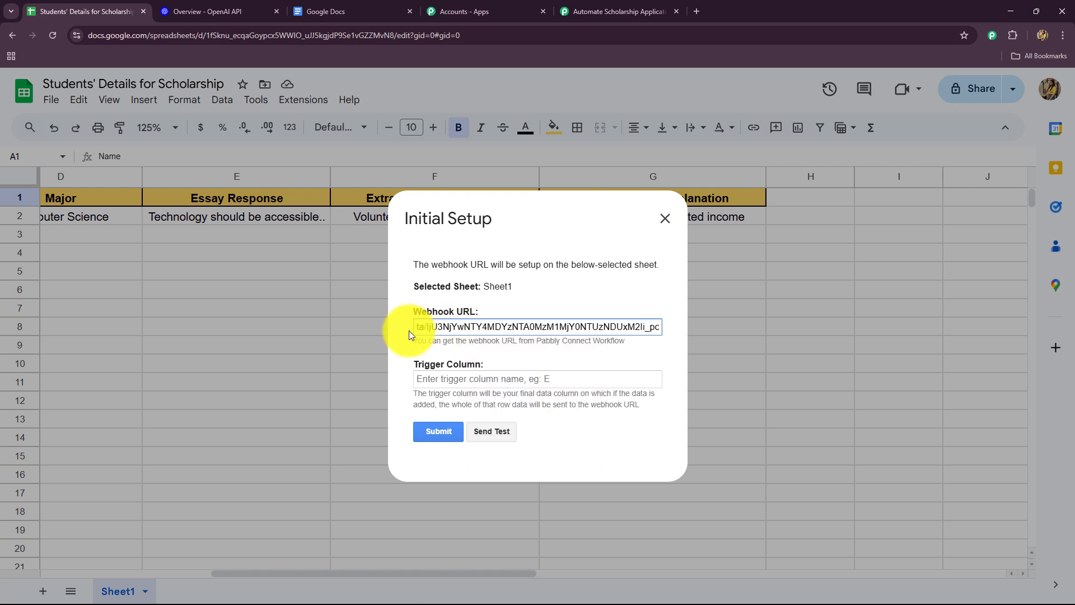
left_click(495, 302)
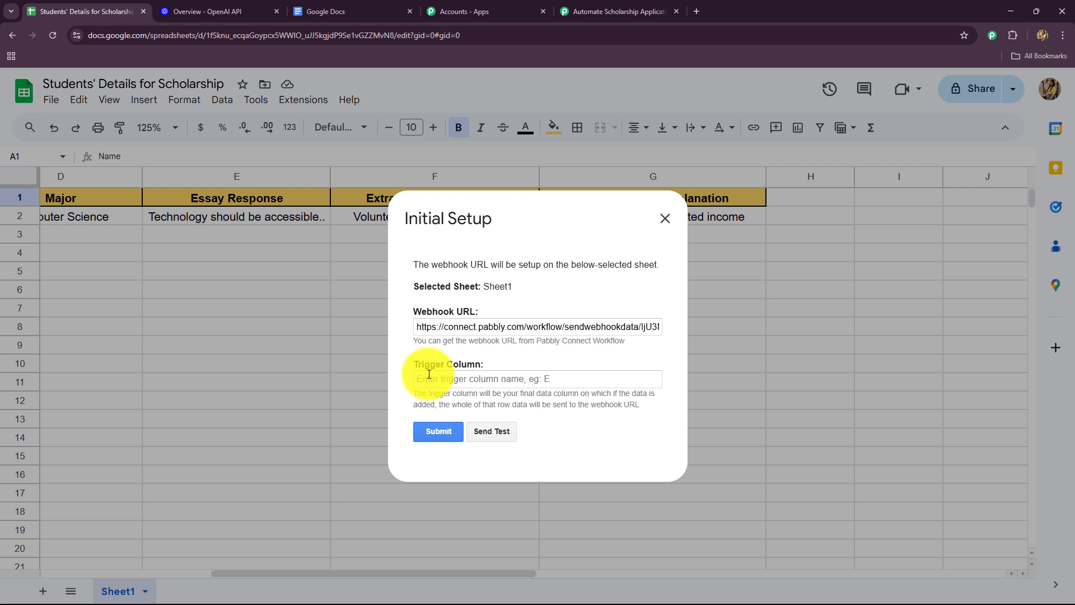
left_click(442, 382)
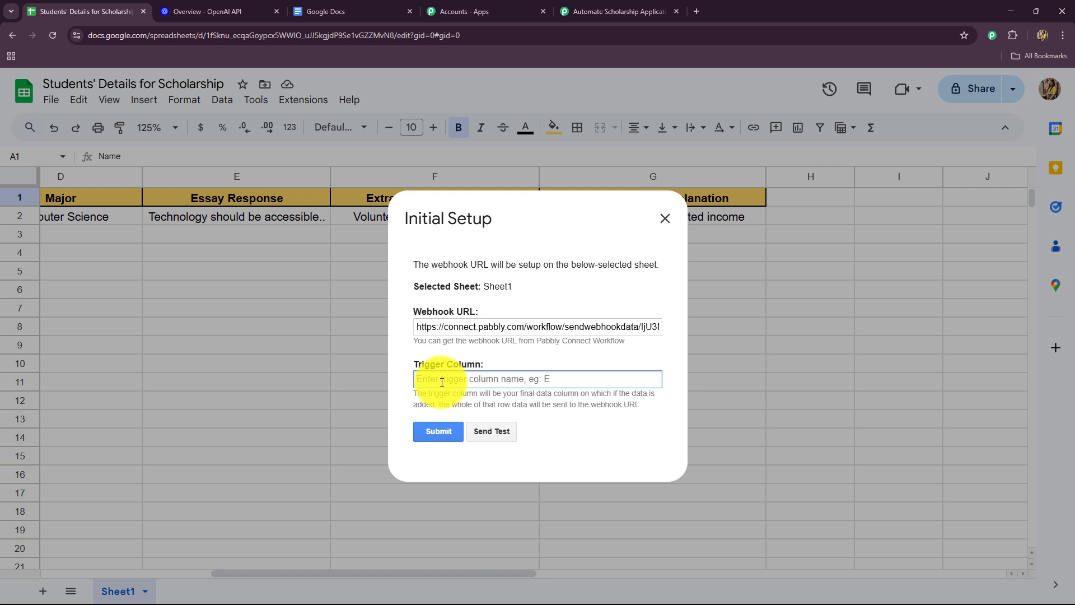
type("G")
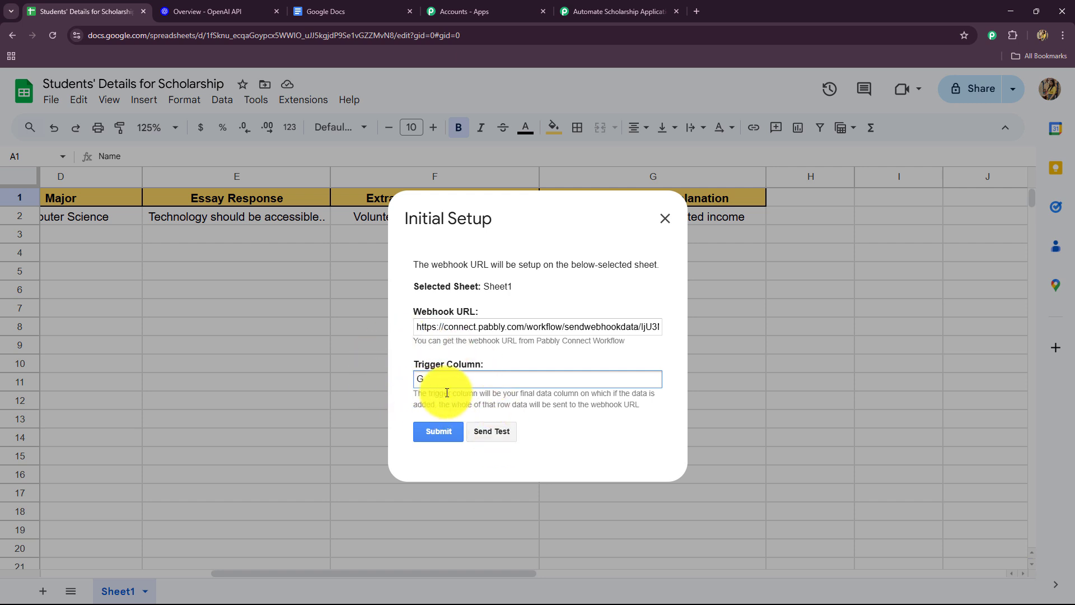
Step: Send the test data to the webhook and submit the initial setup for Sheet1
left_click(485, 430)
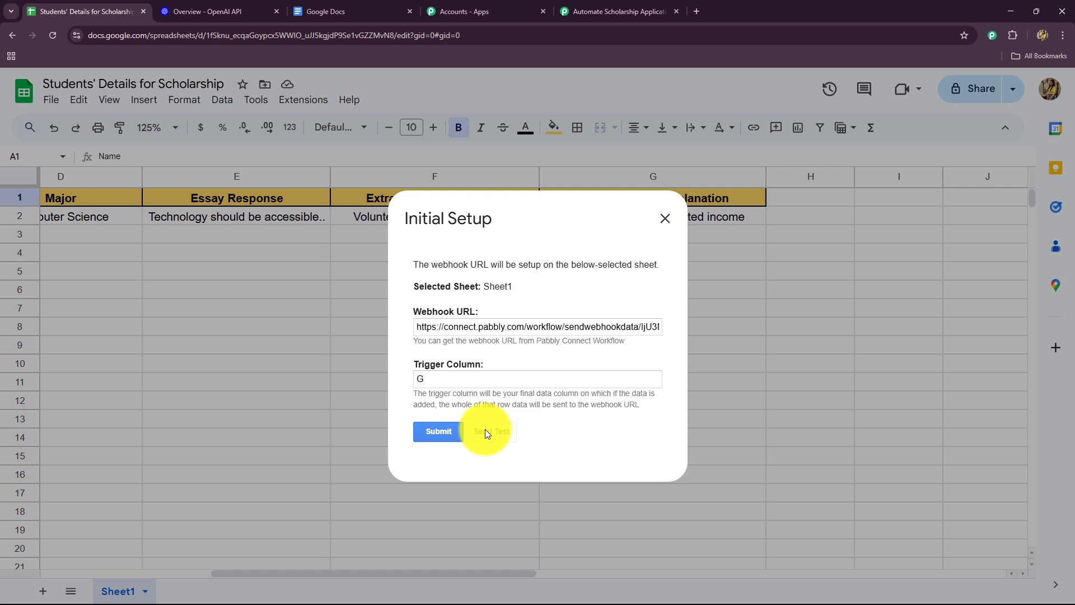
scroll(473, 404, "down", 3)
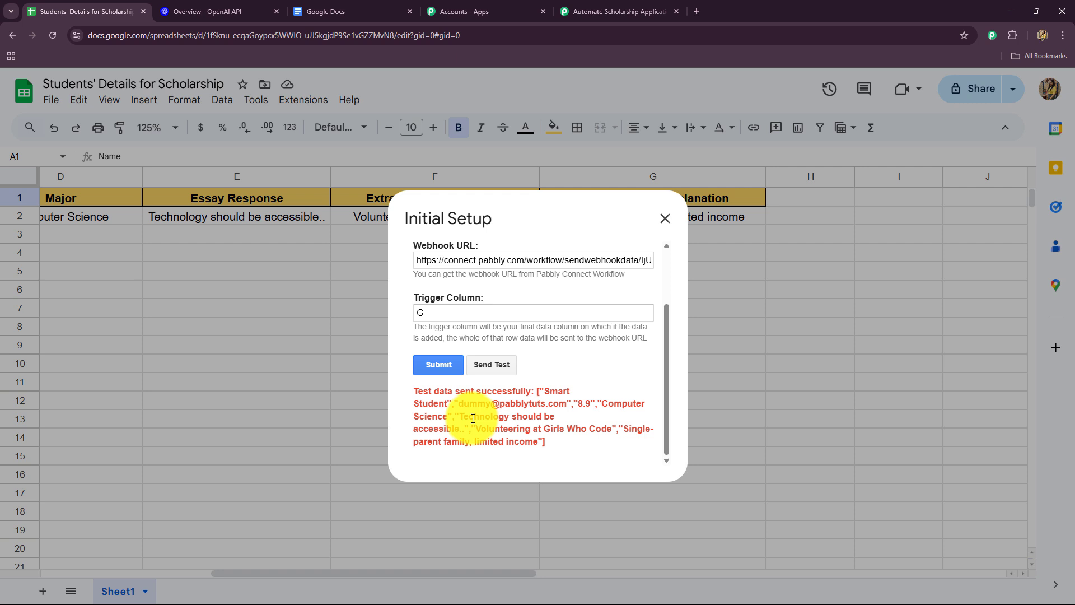
left_click_drag(415, 391, 541, 444)
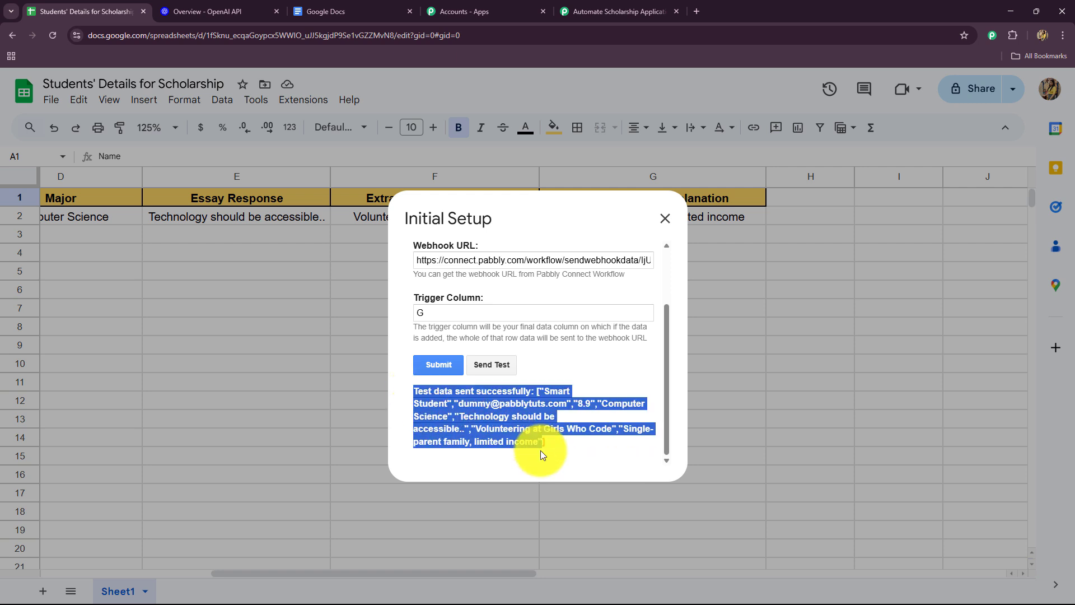
left_click(426, 360)
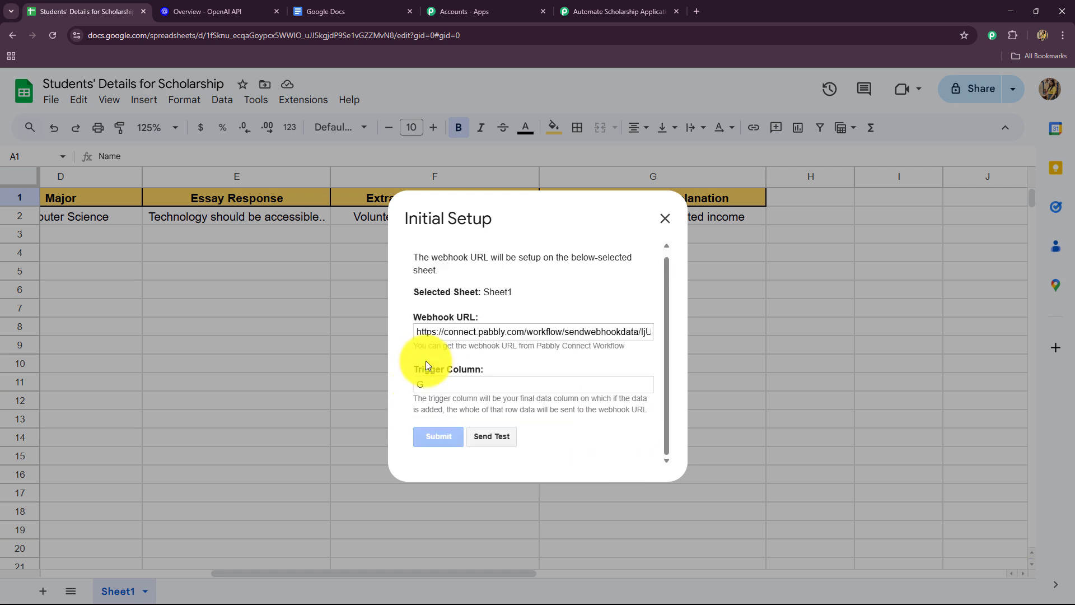
left_click(665, 219)
Step: Switch to the Pabbly Connect workflow and examine the captured webhook response, comparing the spreadsheet details and applicant fields
left_click(620, 11)
scroll(252, 336, "down", 8)
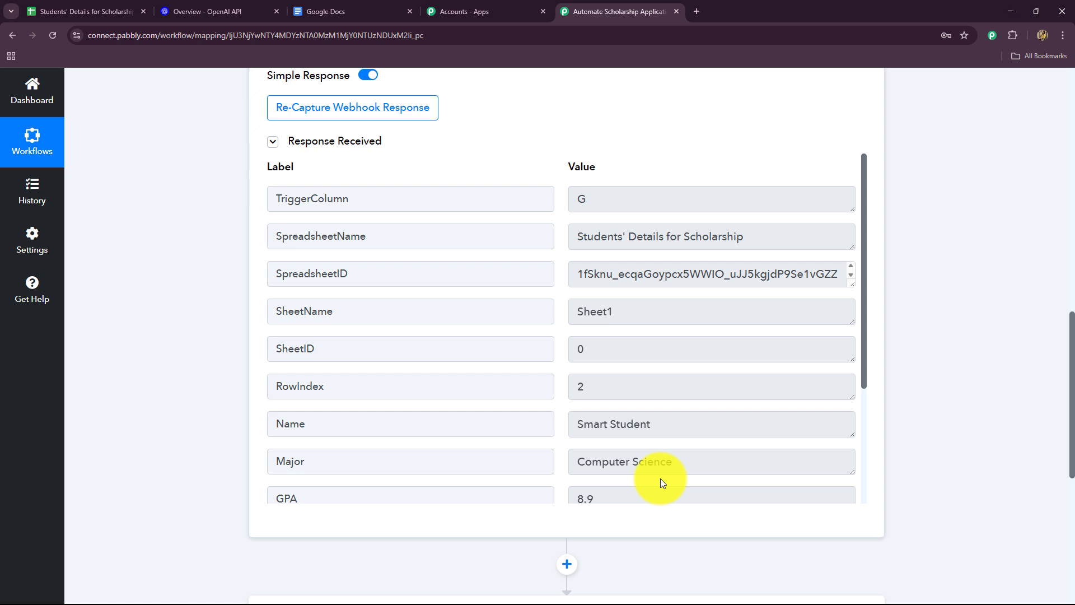
left_click_drag(602, 204, 549, 213)
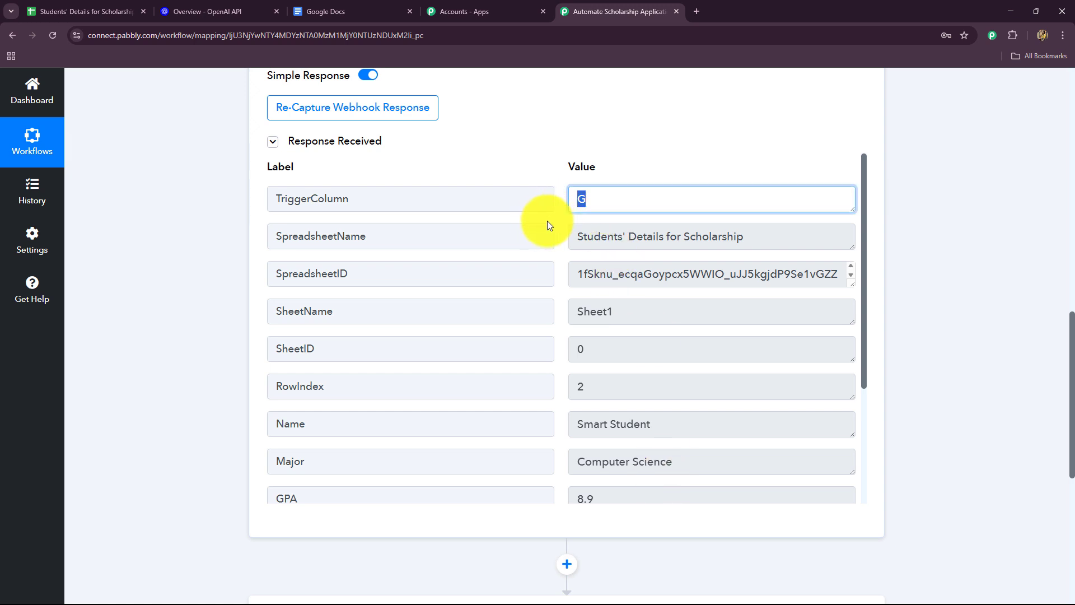
left_click_drag(756, 241, 624, 262)
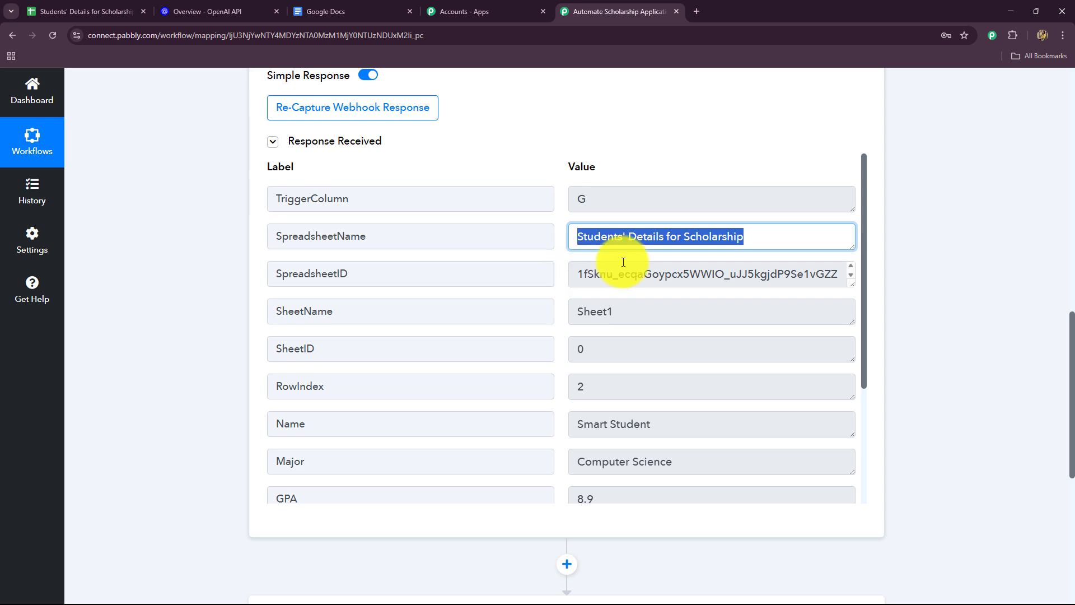
left_click_drag(764, 274, 579, 396)
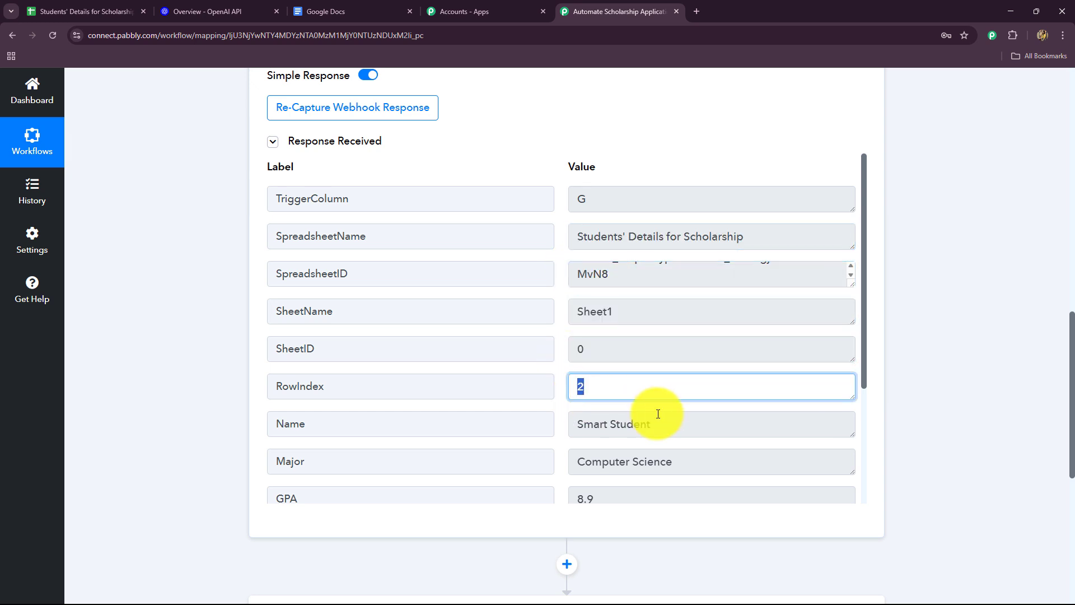
left_click_drag(658, 414, 585, 426)
scroll(660, 336, "down", 3)
left_click_drag(660, 303, 570, 396)
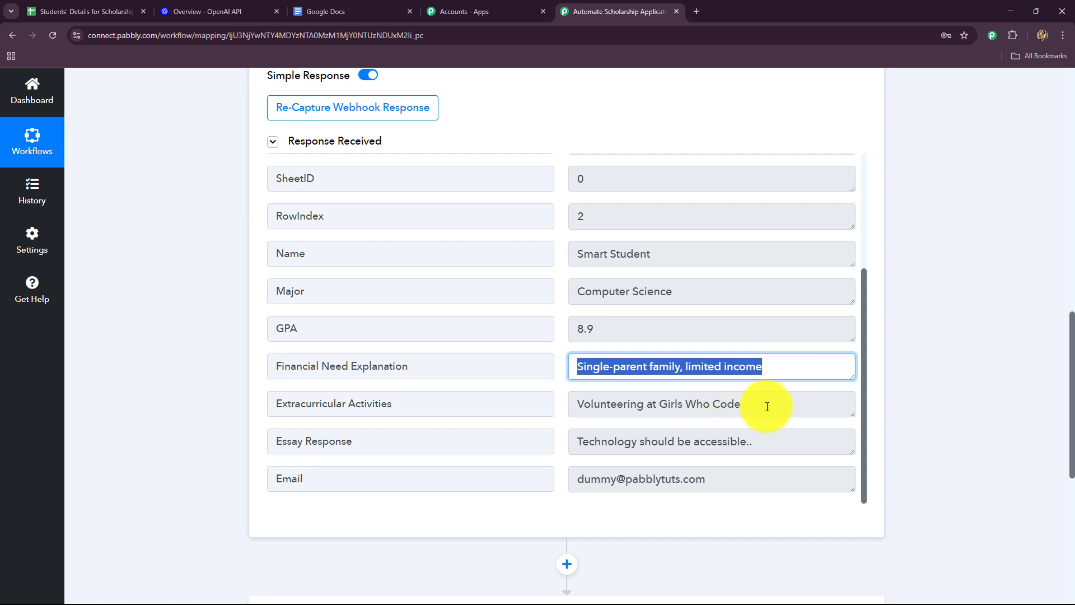
left_click_drag(767, 405, 579, 427)
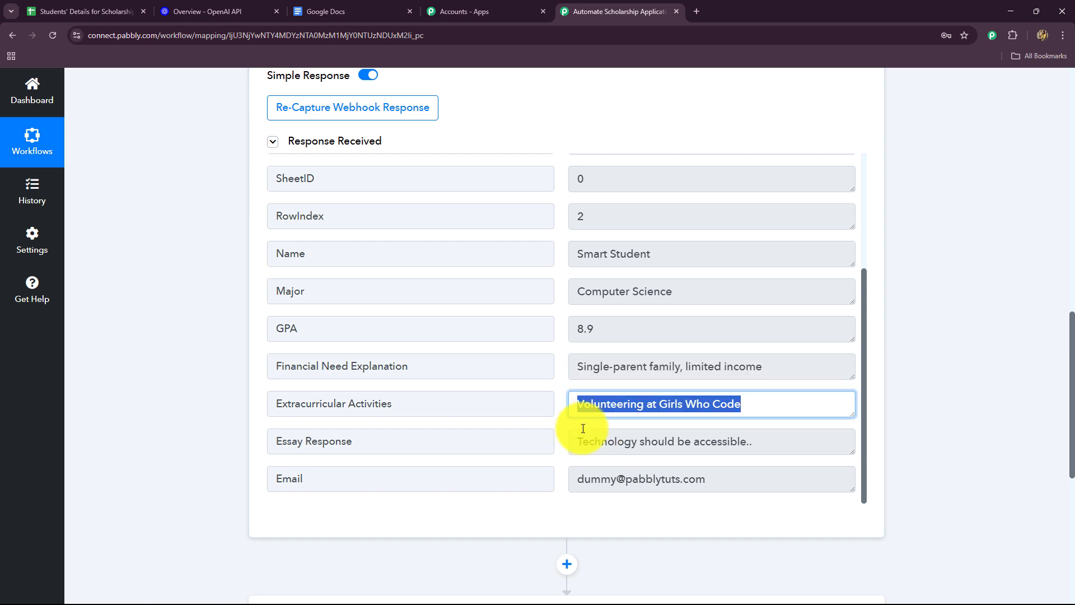
left_click_drag(812, 438, 564, 452)
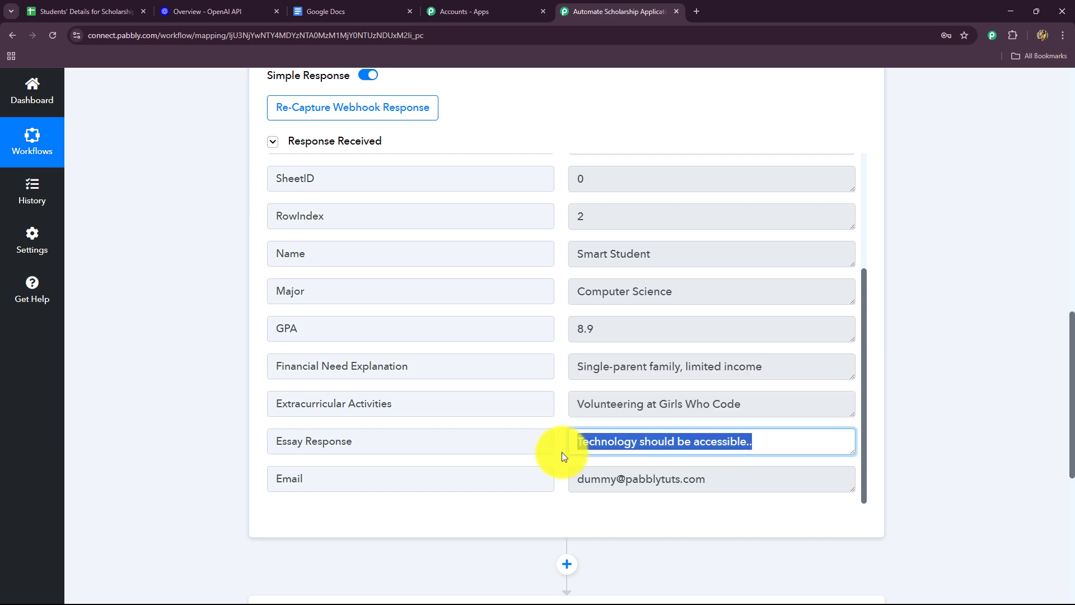
left_click_drag(727, 476, 536, 494)
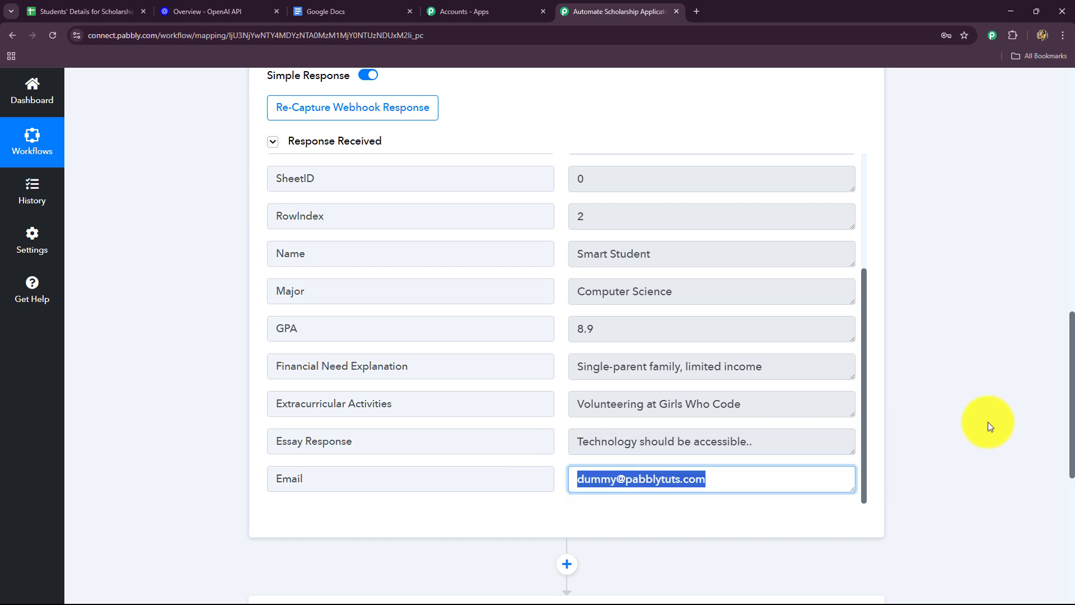
scroll(989, 421, "up", 8)
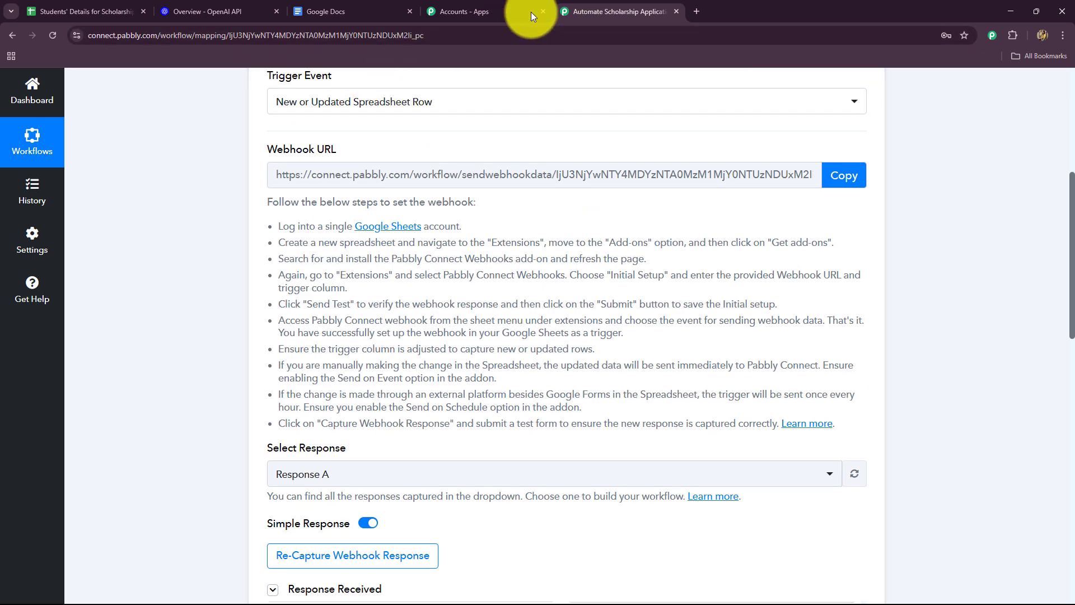
Step: Switch to the Students' Details for Scholarship spreadsheet and enable Send On Event in the Pabbly Connect Webhooks add-on
left_click(62, 12)
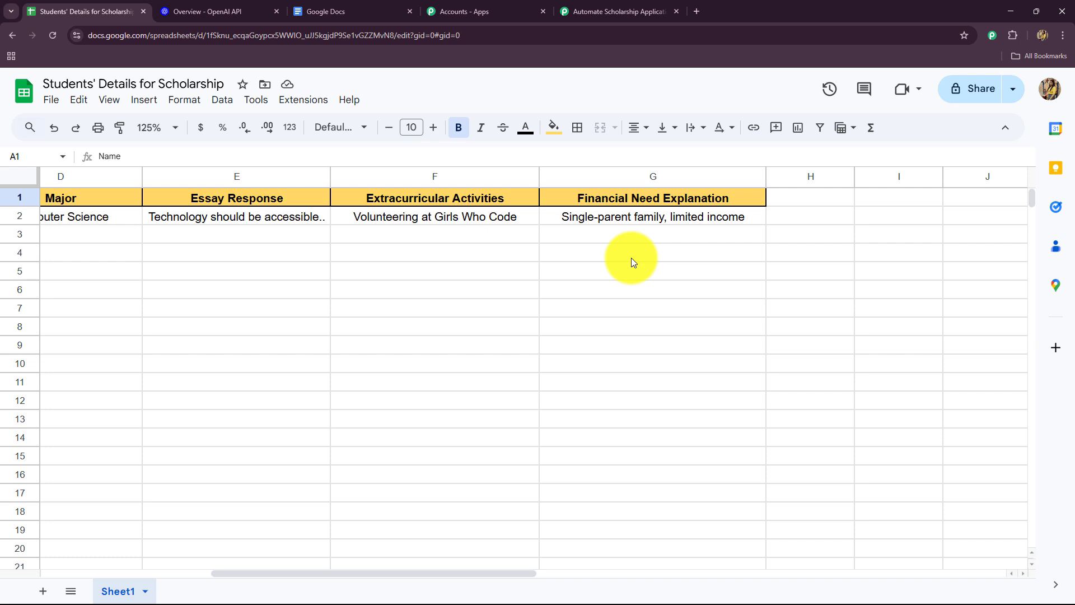
left_click(303, 99)
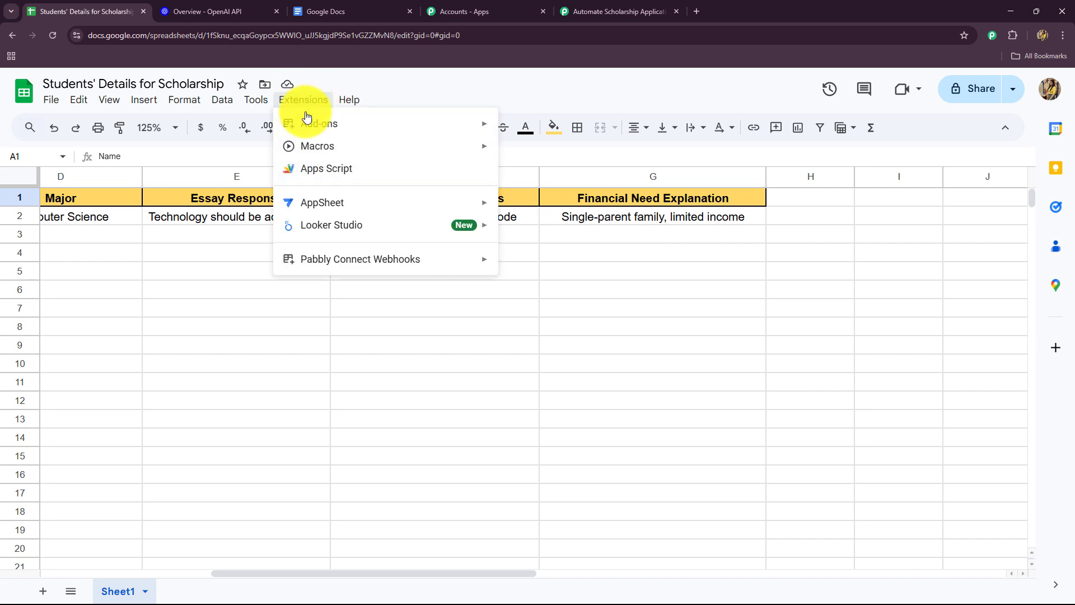
mouse_move(321, 259)
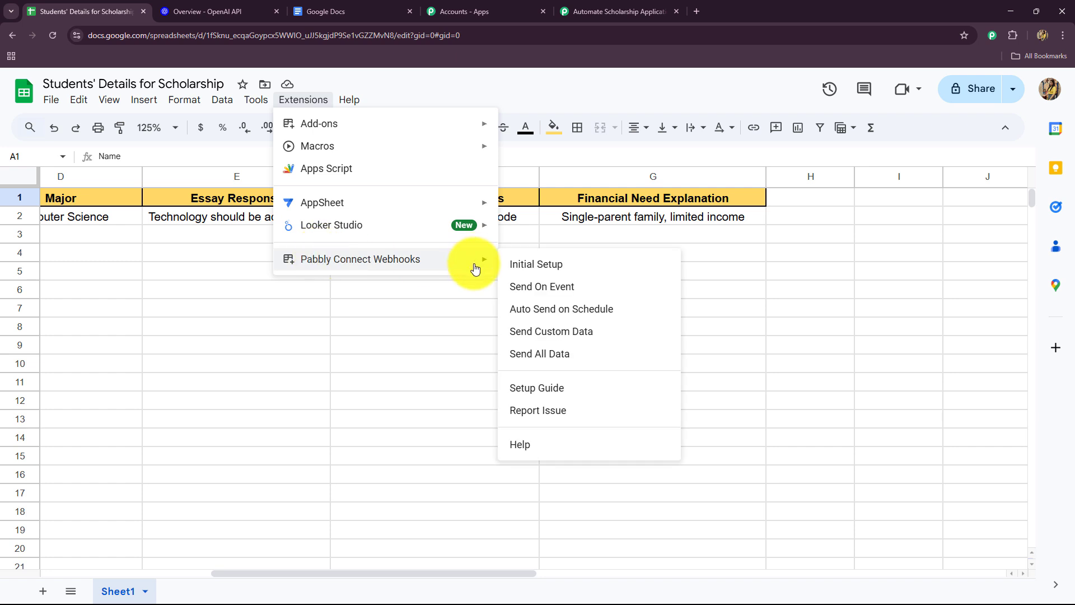
left_click(522, 287)
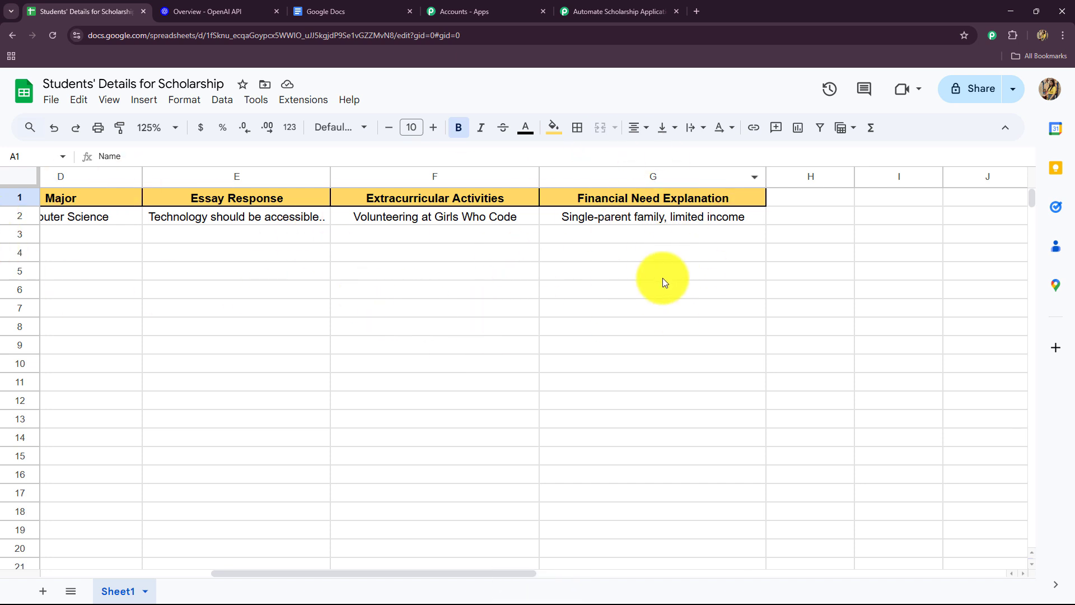
Step: Return to the Pabbly Connect workflow and collapse the Google Sheets trigger step
left_click(616, 11)
scroll(161, 353, "down", 10)
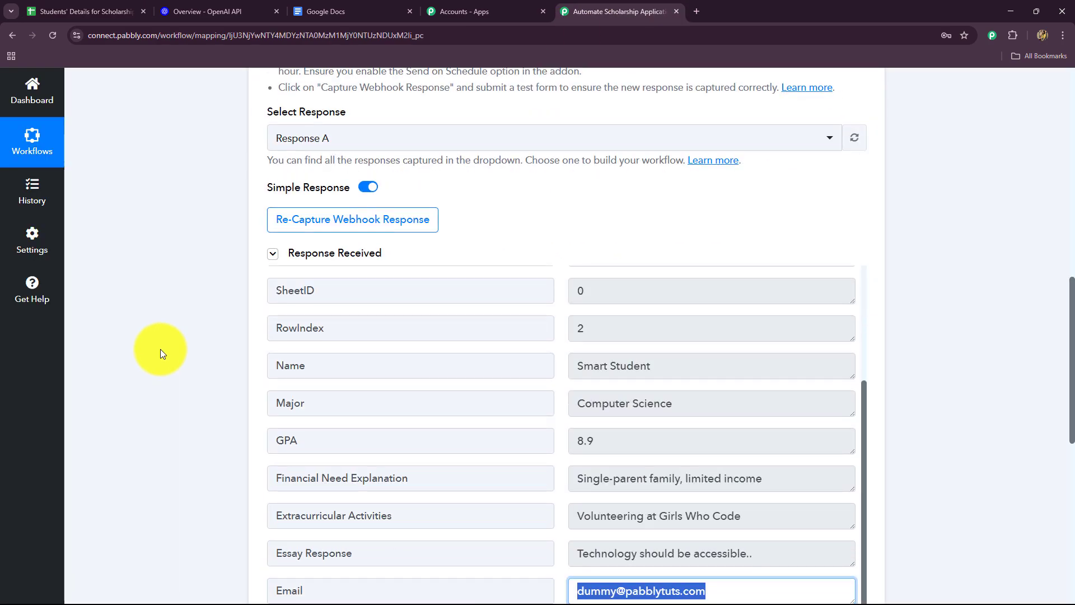
scroll(160, 348, "up", 15)
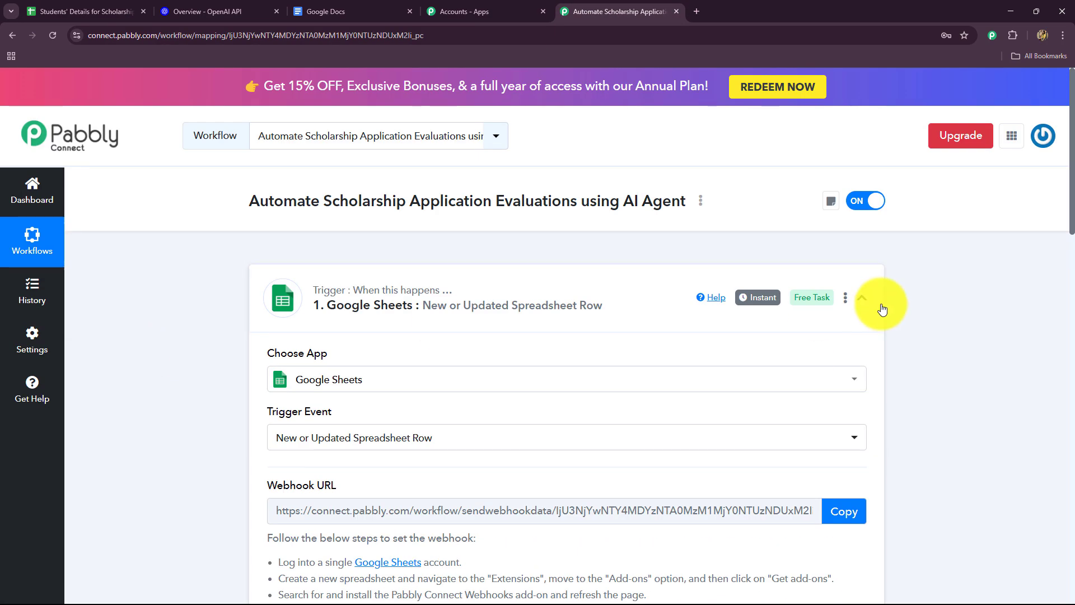
left_click(862, 299)
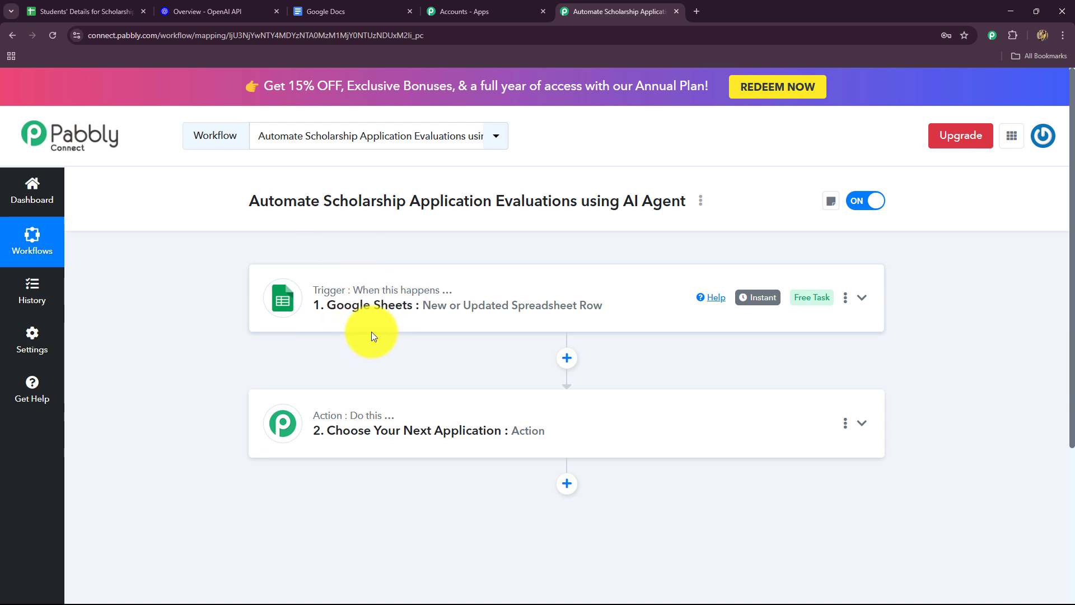
scroll(227, 355, "down", 2)
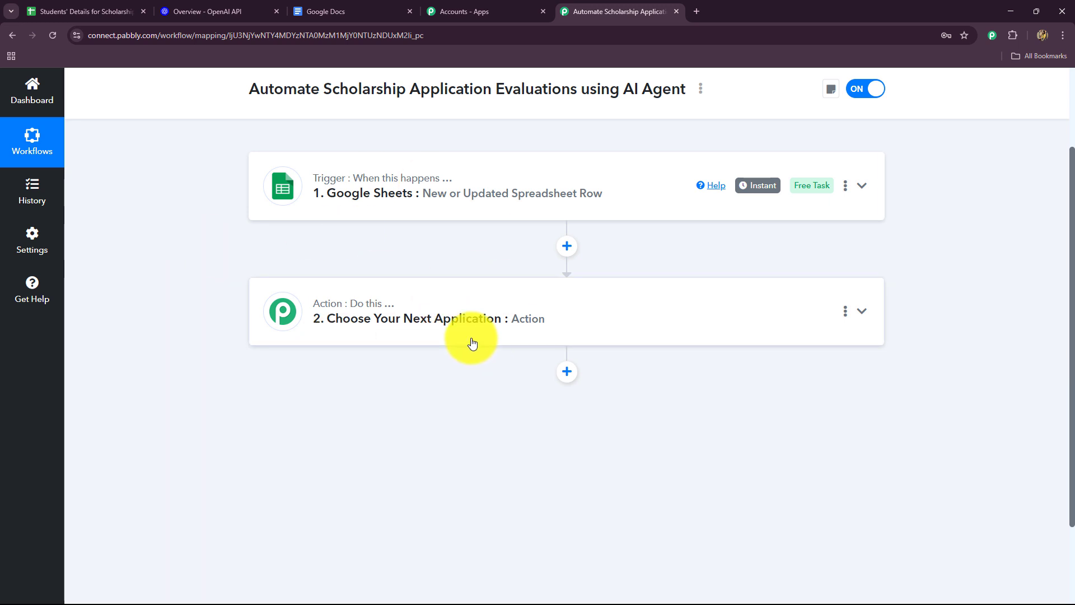
left_click(243, 10)
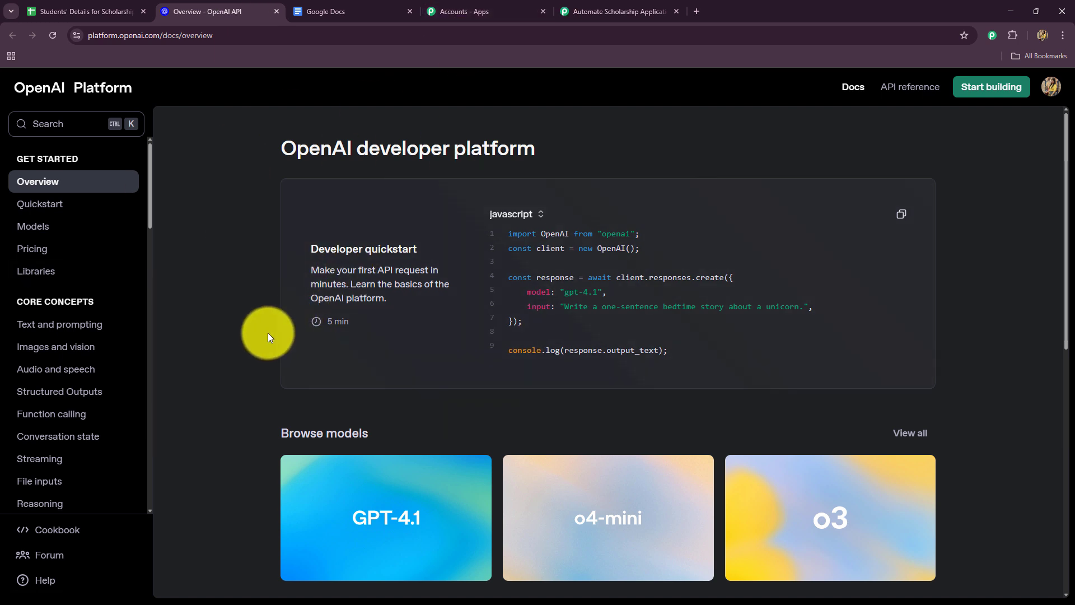
left_click(586, 15)
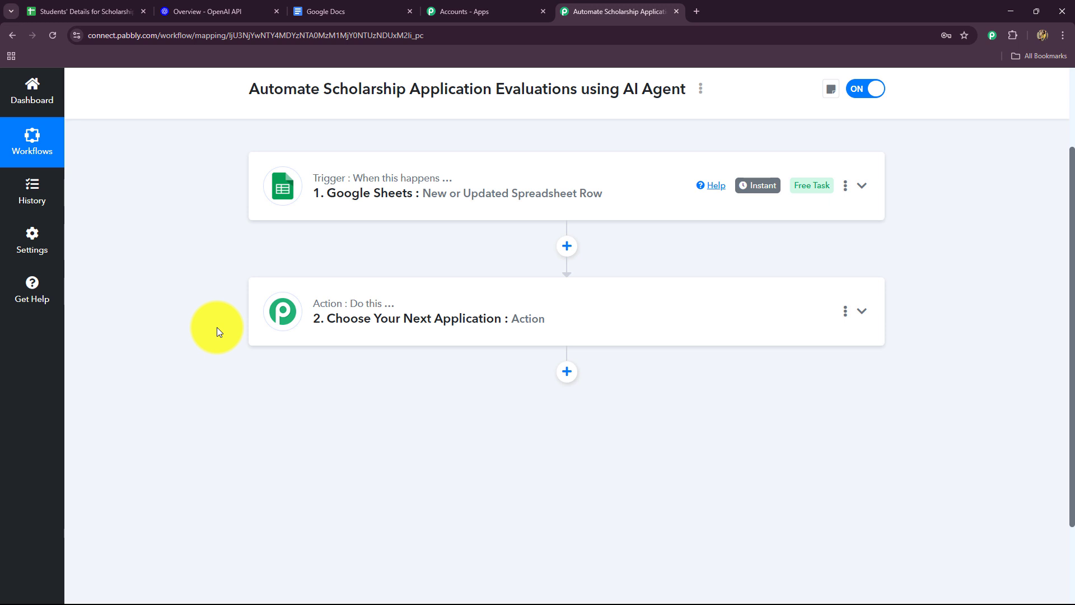
Step: Set the second workflow step's app to OpenAI (ChatGPT, DALL-E, Whisper) with ChatGPT as the action event
left_click(347, 306)
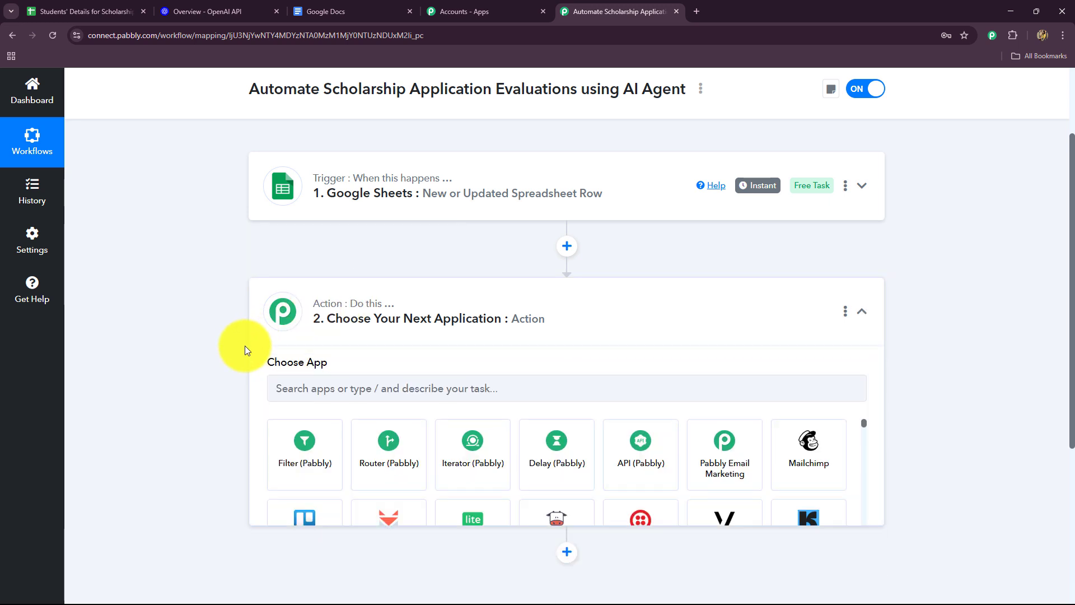
scroll(280, 358, "down", 2)
left_click(308, 310)
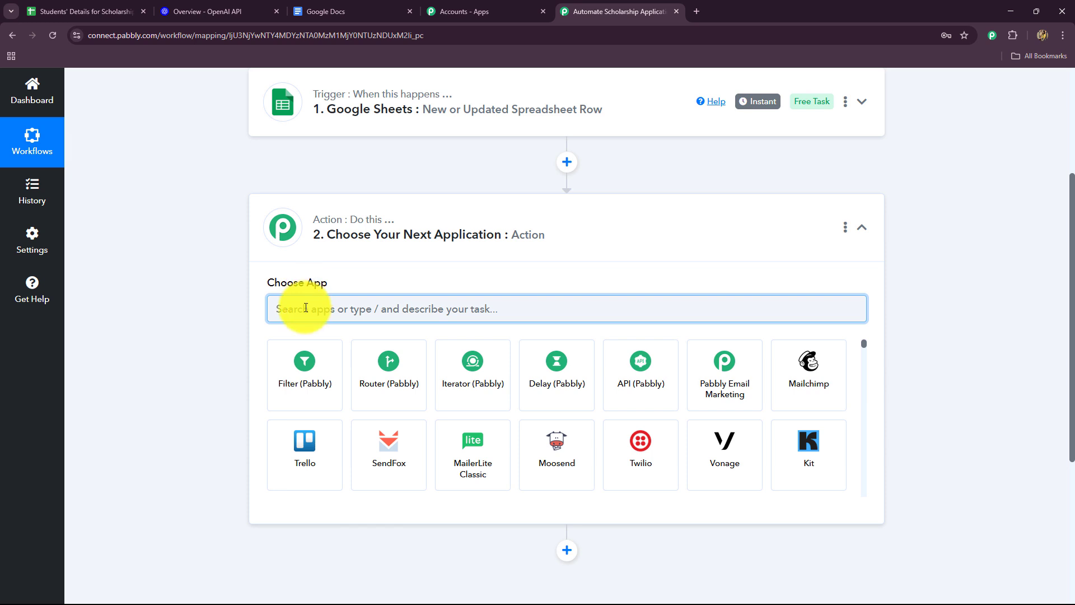
type("Op")
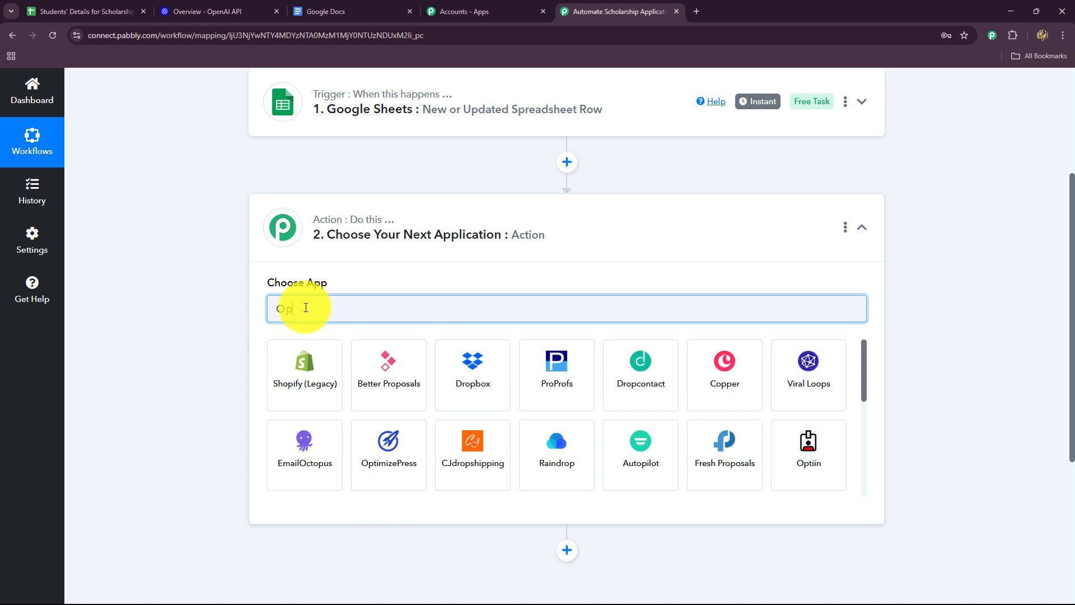
type("e")
left_click(360, 366)
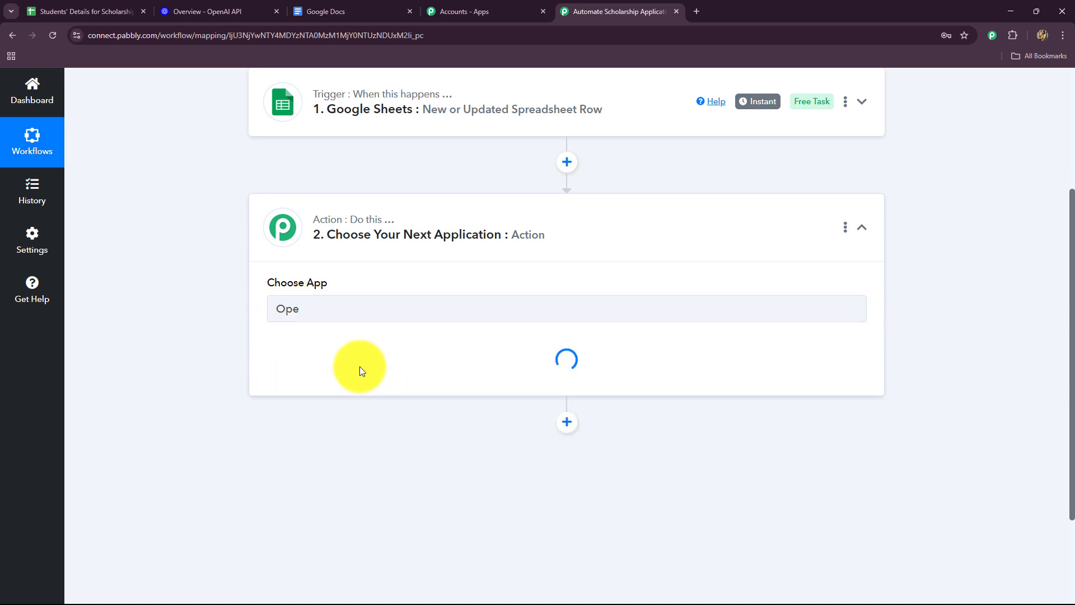
scroll(359, 365, "down", 2)
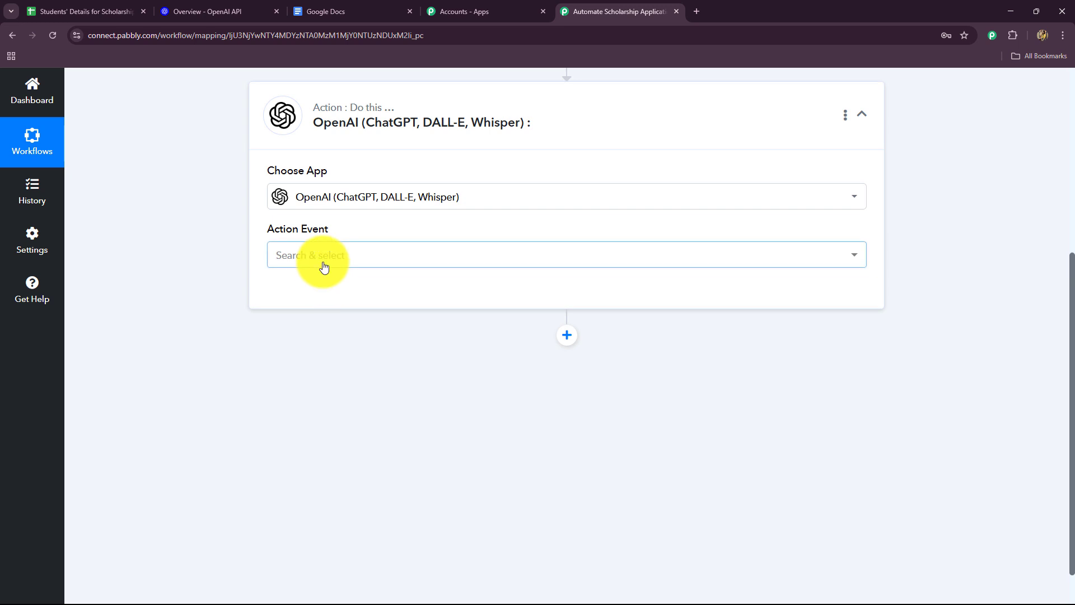
left_click(324, 263)
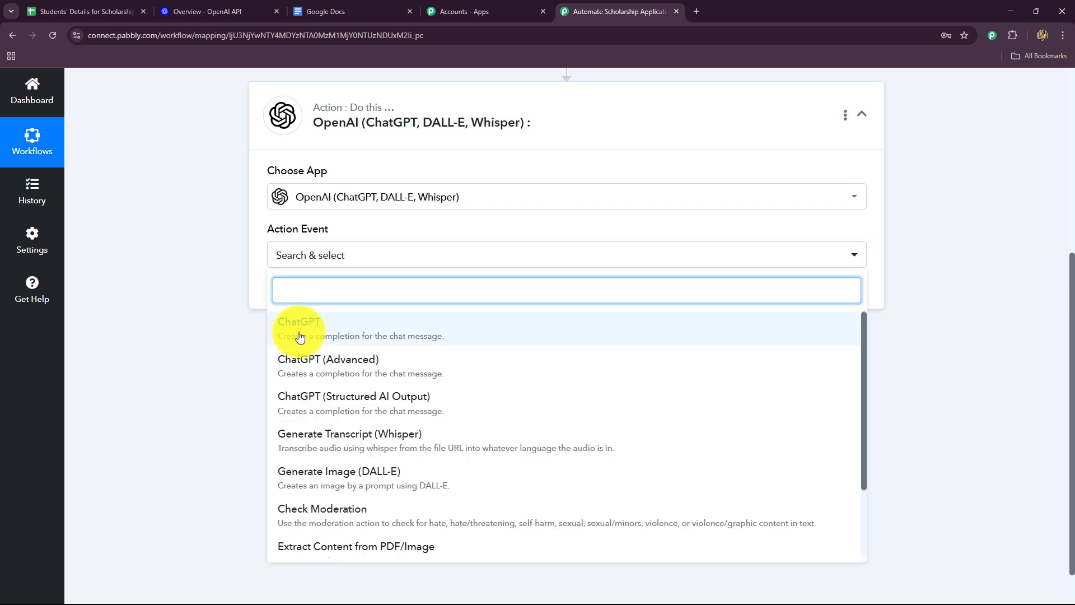
left_click(299, 336)
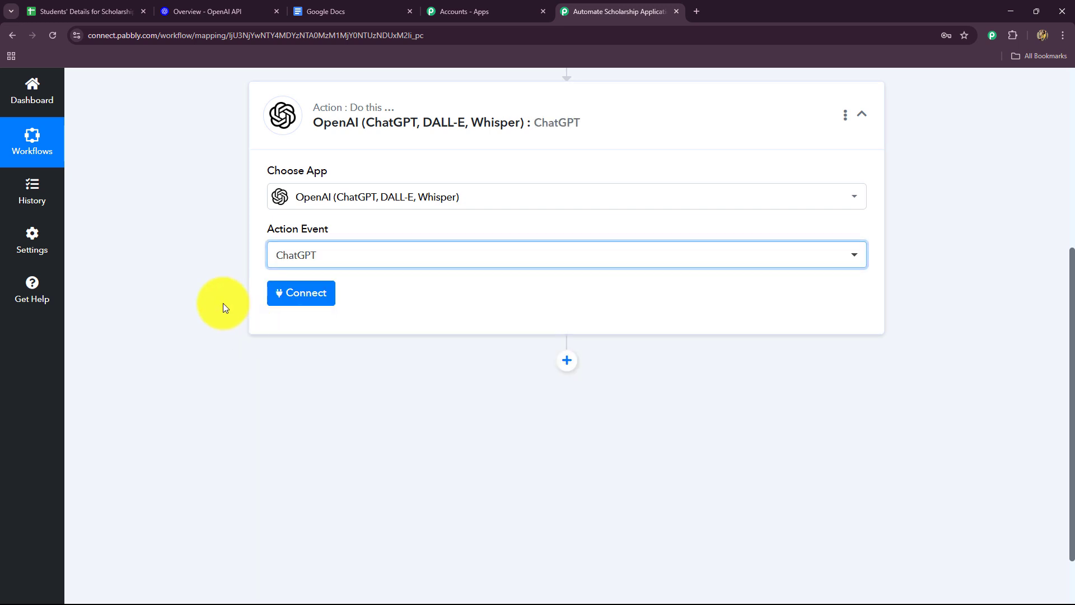
Step: Start adding a new OpenAI connection and open the linked OpenAI API Keys page
left_click(308, 297)
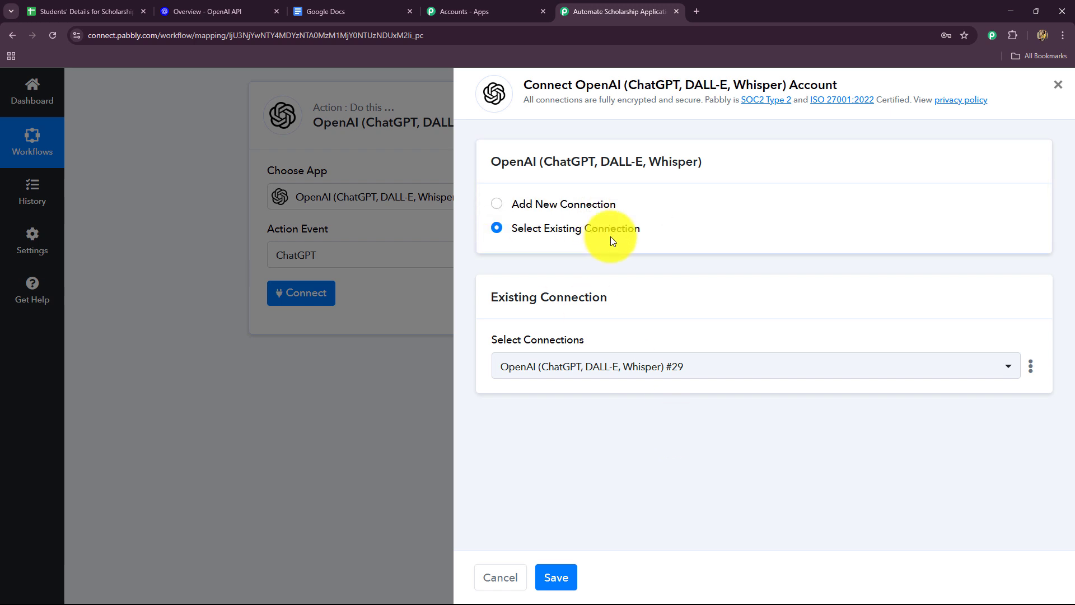
left_click(507, 204)
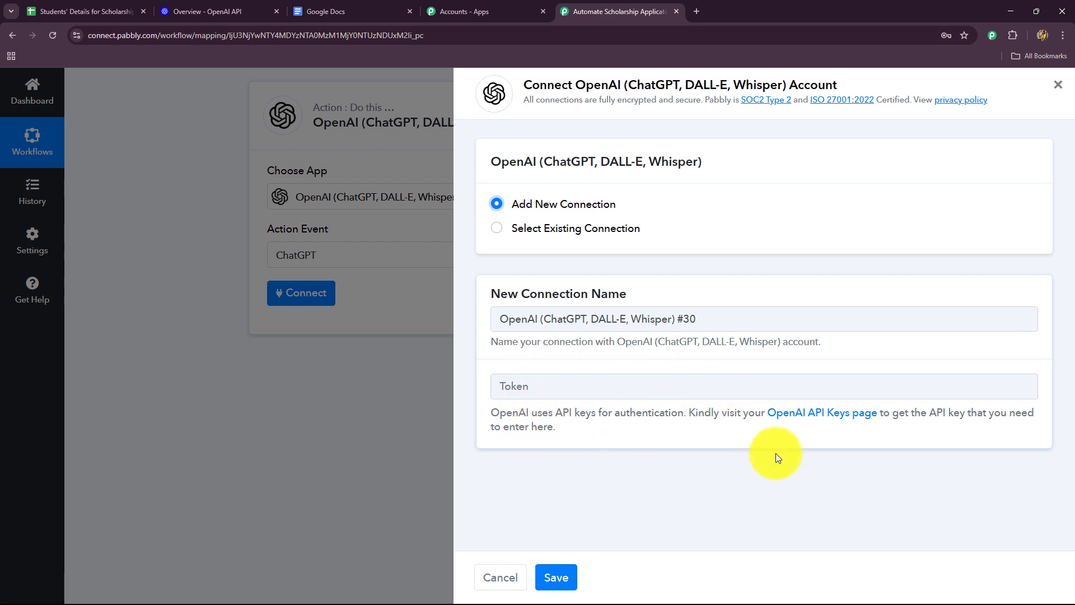
left_click(826, 418)
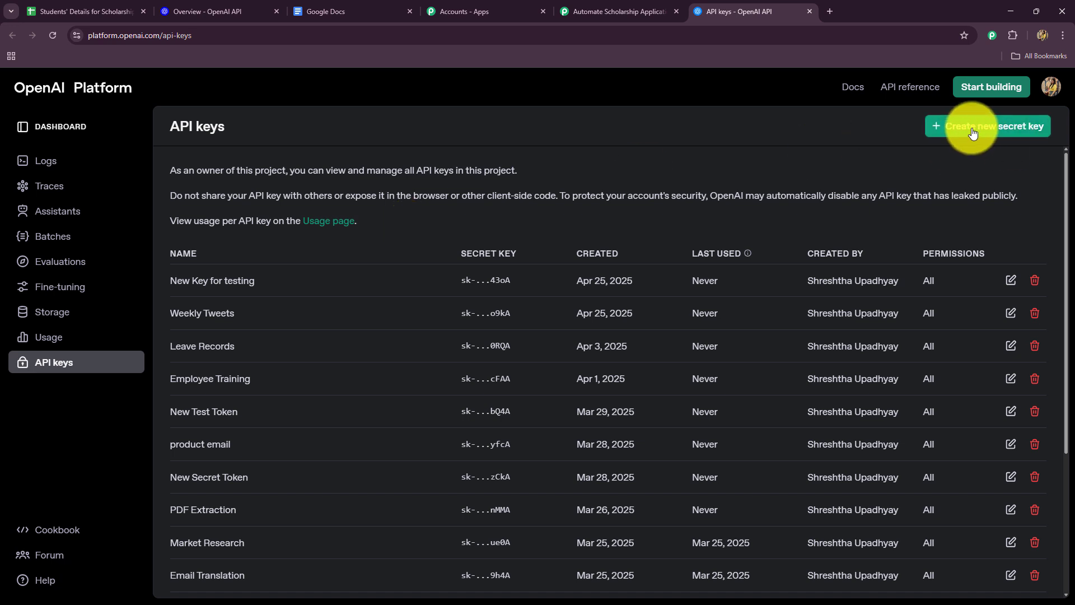
Step: Create a secret key named Student Scholarship in the Default project with All permissions, and copy the key
left_click(1013, 134)
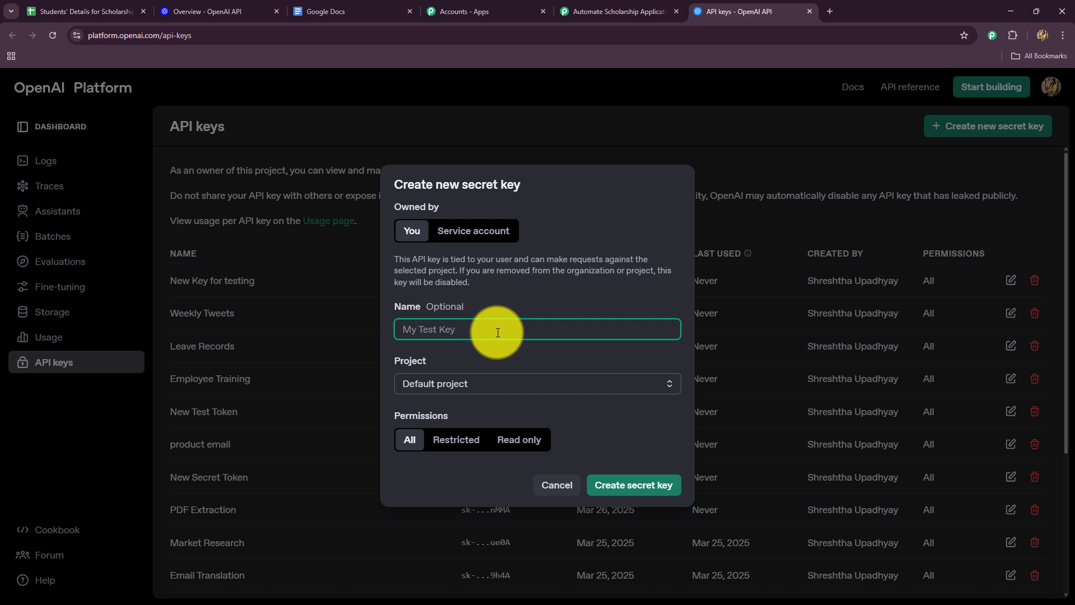
type("Student Scholarship")
left_click(469, 386)
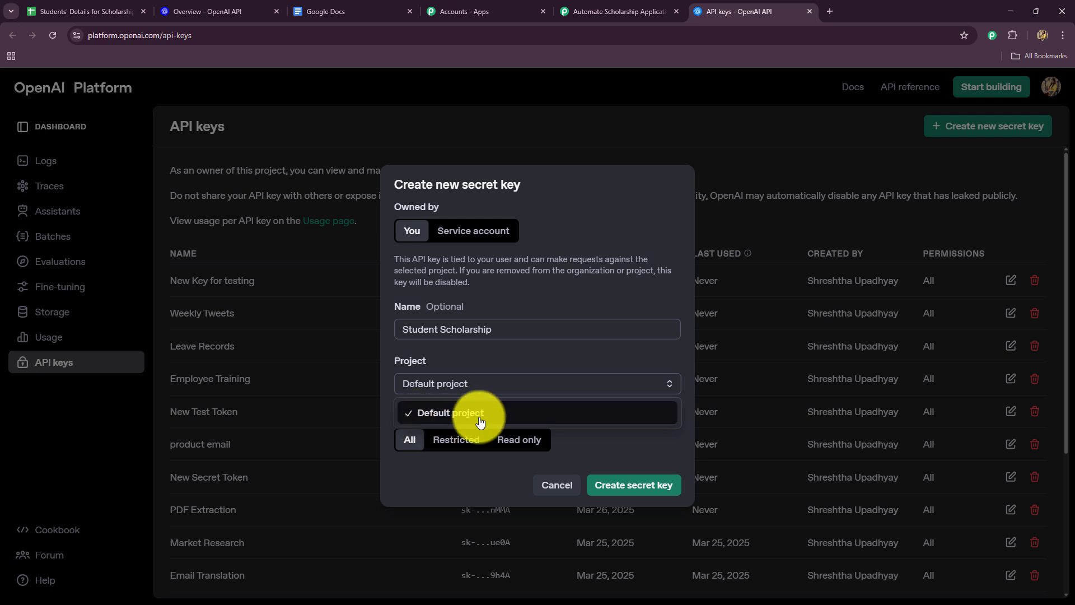
left_click(448, 494)
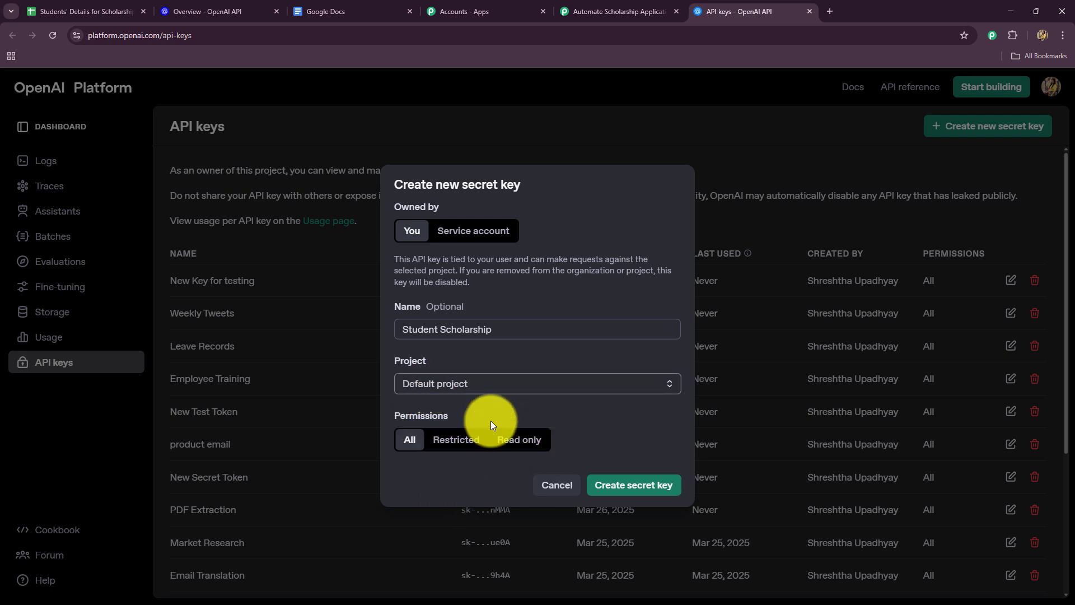
left_click(610, 492)
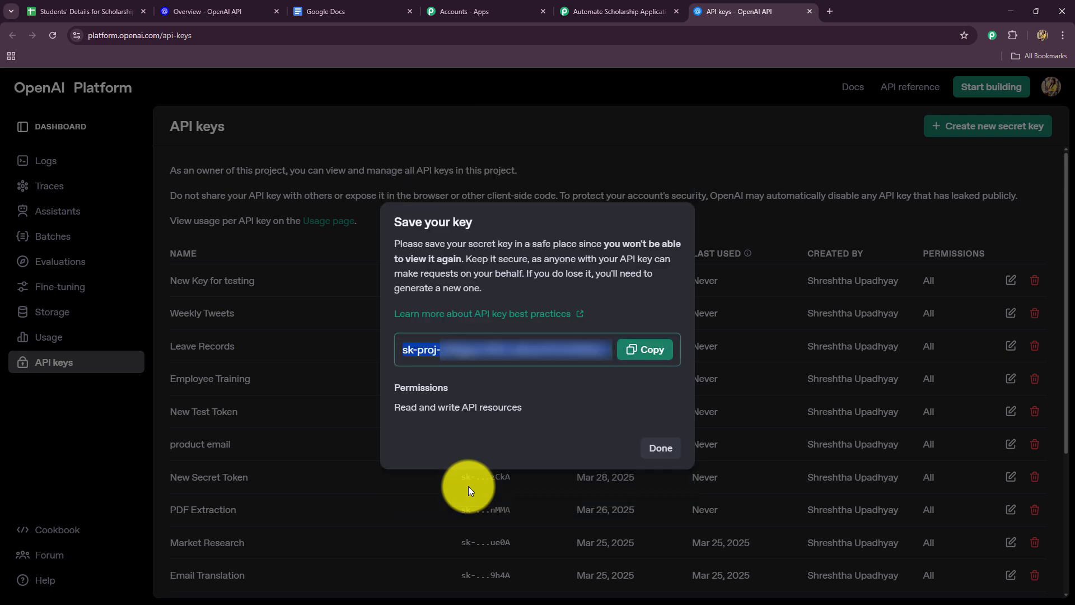
left_click(655, 351)
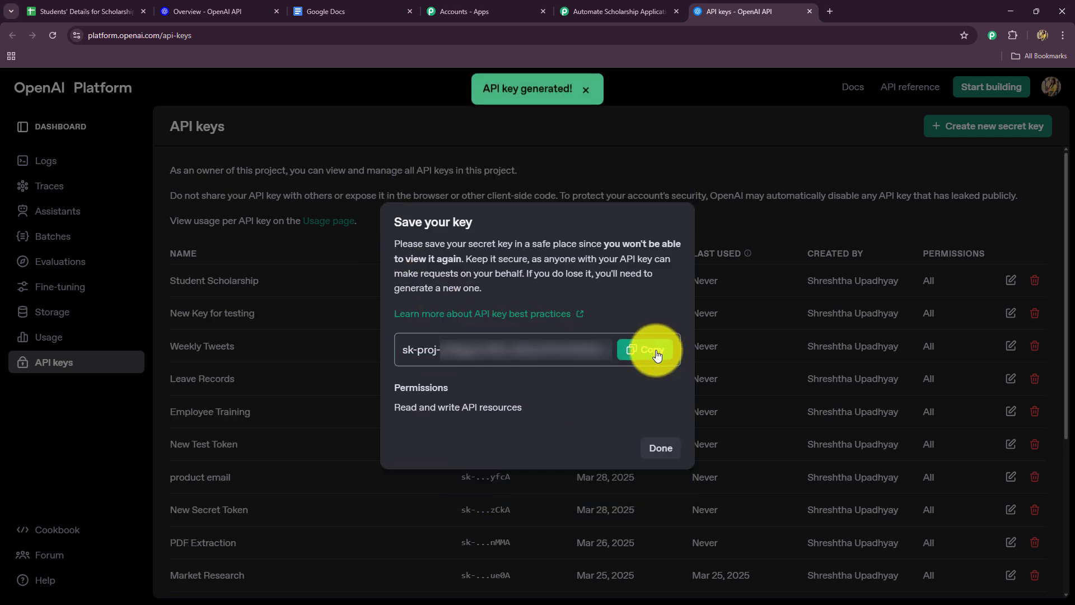
left_click(653, 447)
Step: Switch back to the Pabbly Connect workflow and paste the API key into the new connection's Token field
left_click(634, 8)
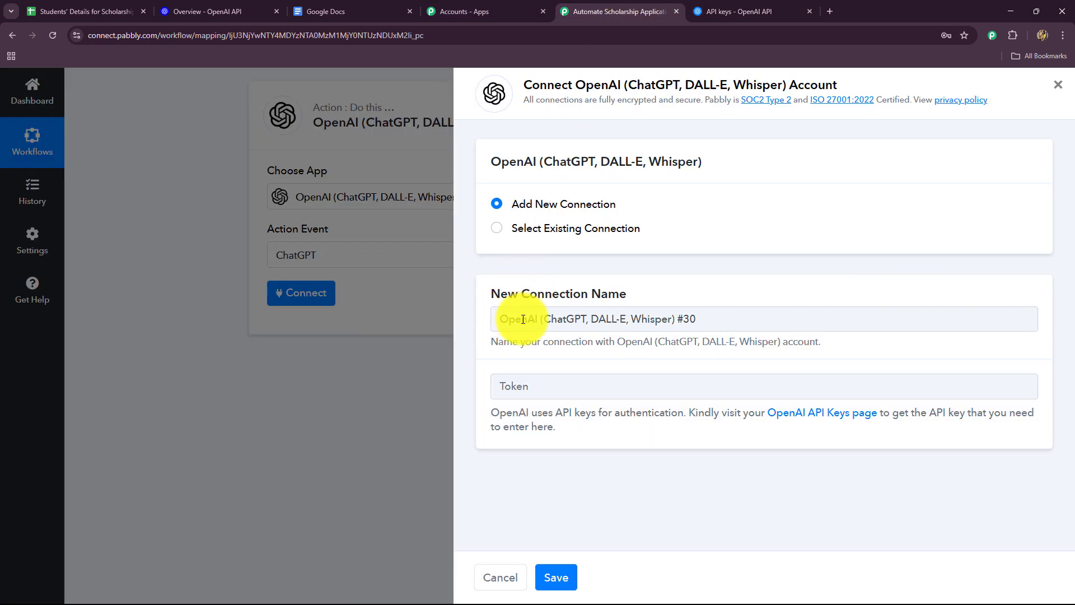
left_click(509, 387)
key("ctrl+v")
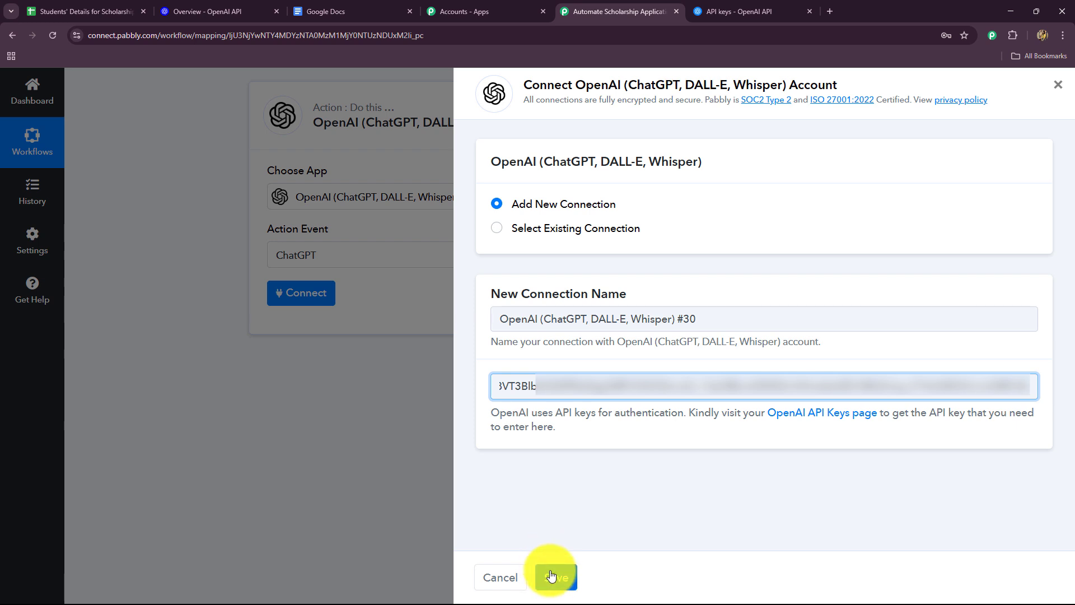
Step: Use the existing connection OpenAI (ChatGPT, DALL-E, Whisper) #29 instead and save it for the action
left_click(496, 230)
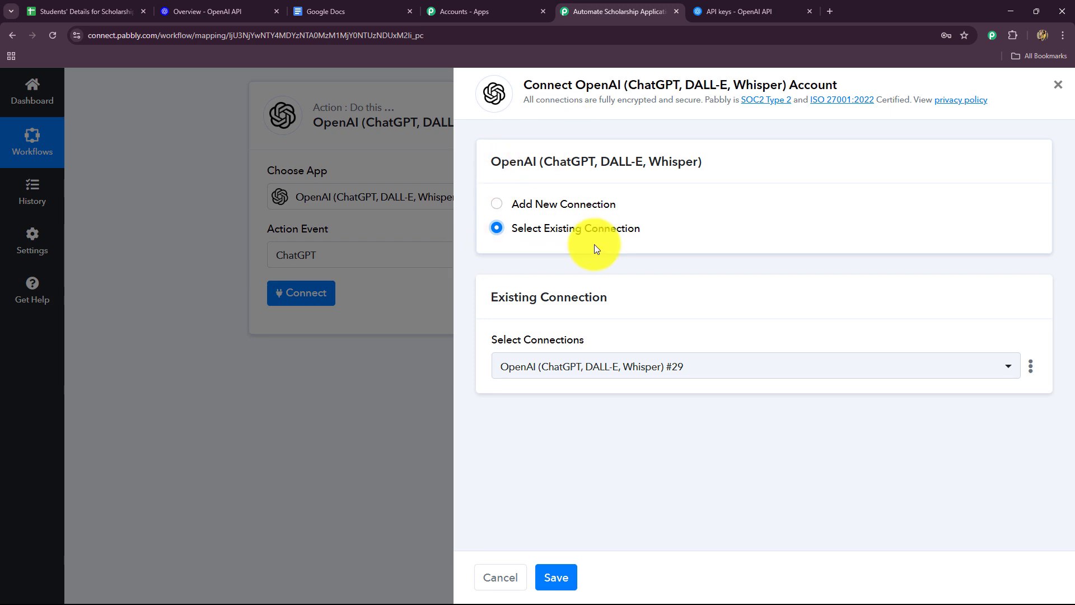
left_click(556, 577)
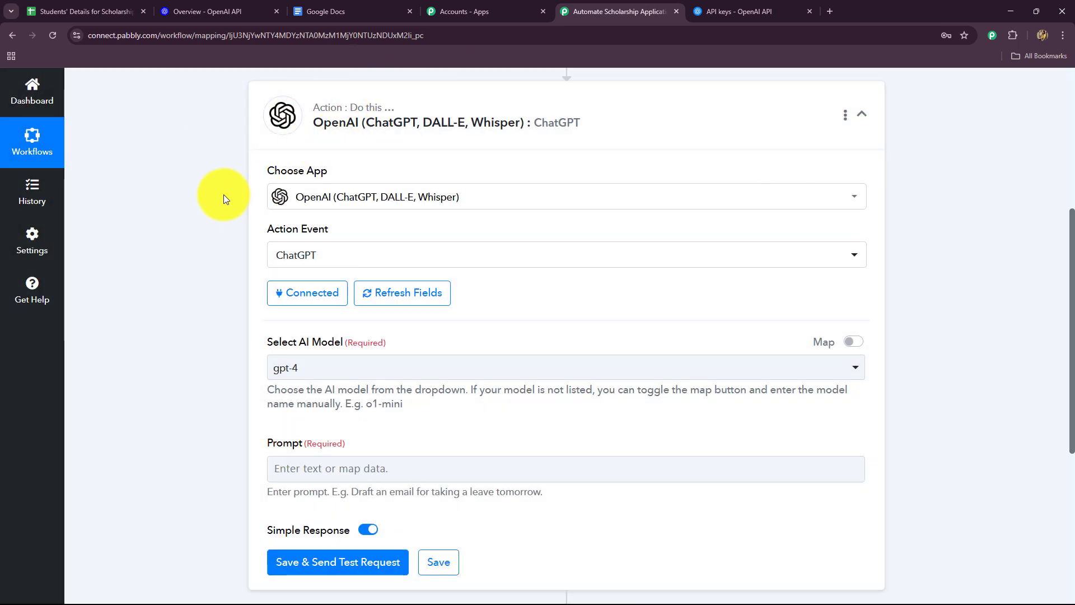
Step: Set the AI model of the ChatGPT action to gpt-4o-mini
scroll(195, 284, "down", 3)
scroll(194, 284, "up", 1)
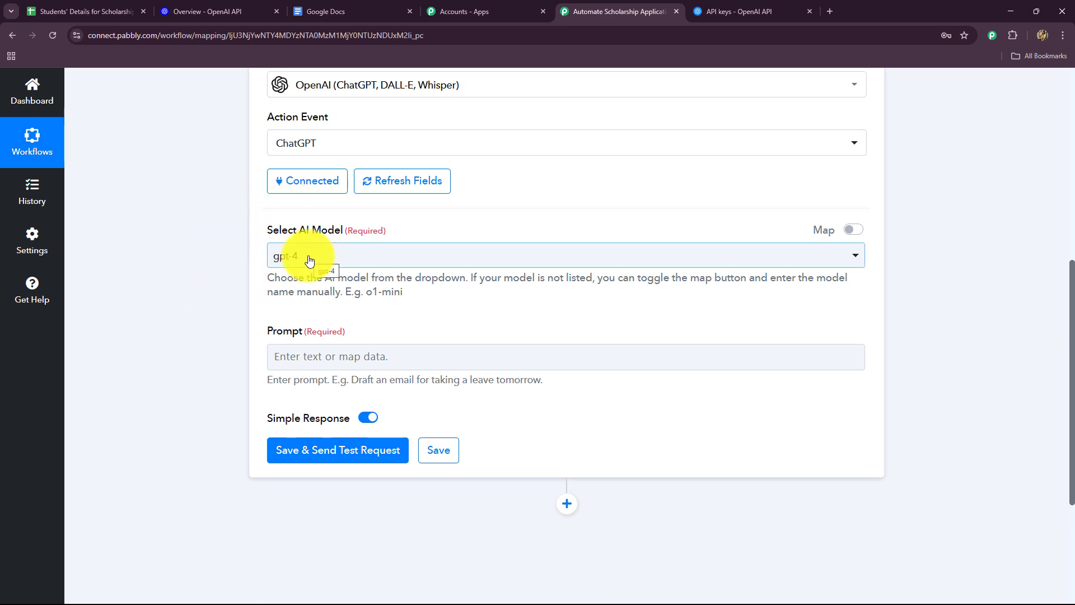
left_click(309, 258)
scroll(190, 319, "down", 2)
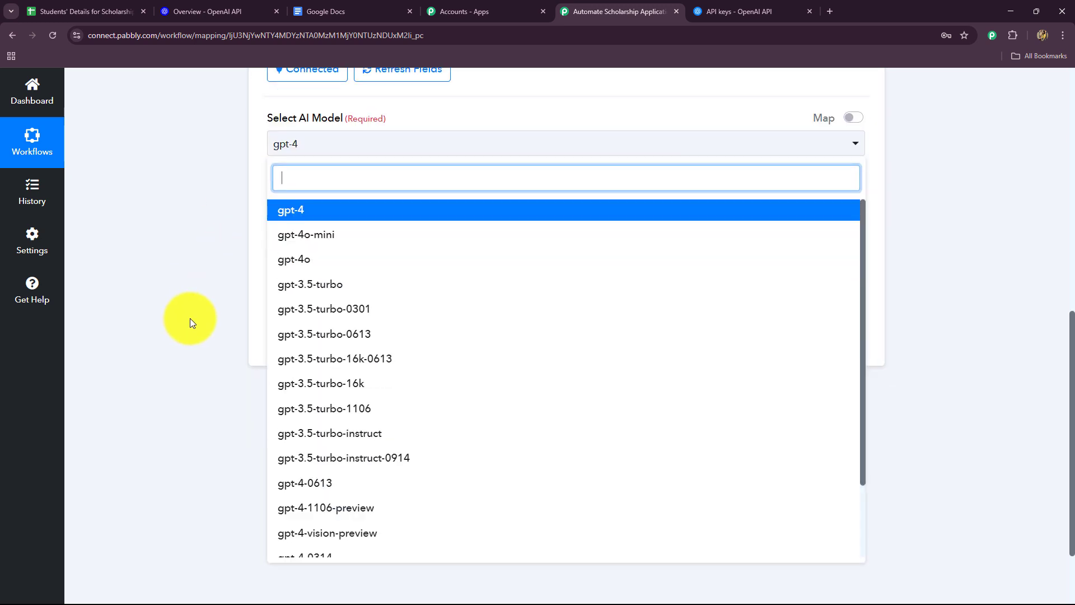
left_click(301, 235)
left_click(341, 137)
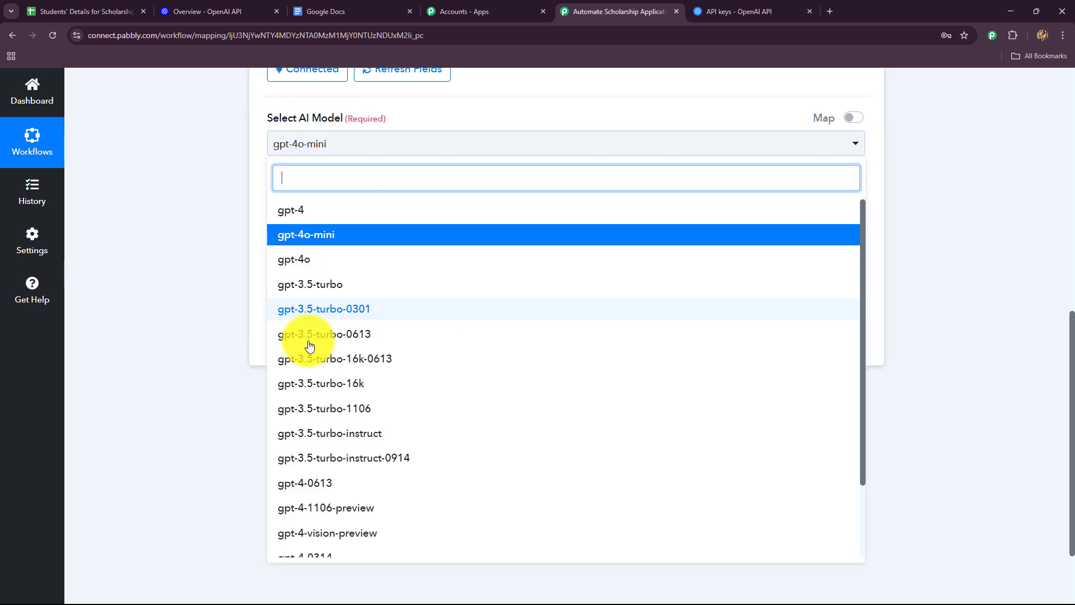
left_click(183, 233)
Step: Paste the scholarship evaluator prompt requesting a brief eligibility summary, with GPA 3.5+ criteria, a concluding decision and placeholders for the applicant details
scroll(285, 237, "down", 2)
left_click(304, 139)
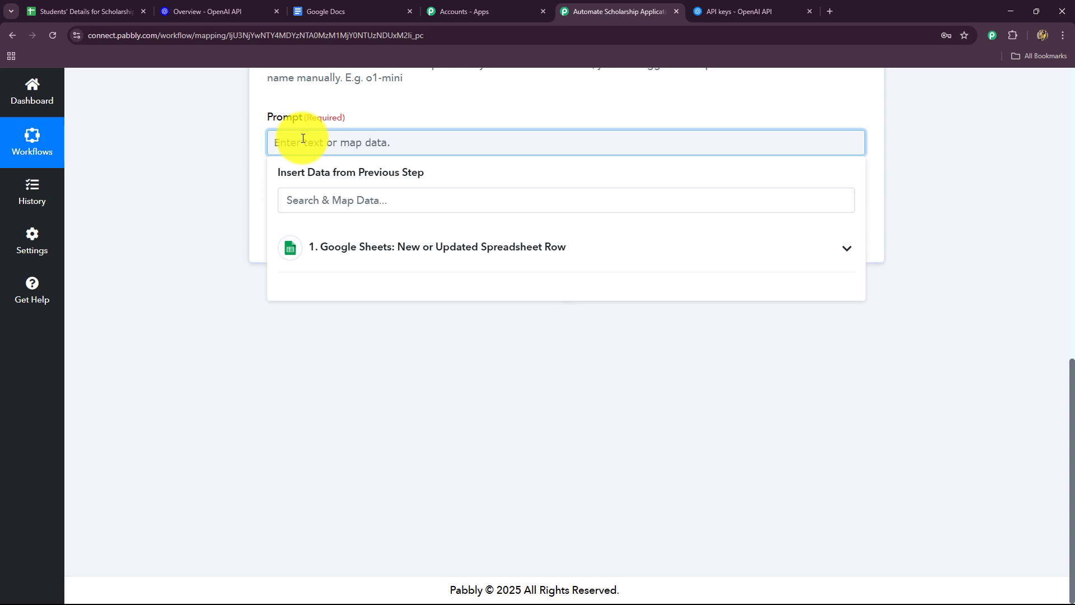
type("You are a scholarship evaluator. Based on the following applicant details, provide a brief eligibility summary. Consider GPA (should be 3.5+), essay quality, extracurricular involvement, financial need, and relevance of field of study (STEM or Social Impact preferred). Conclude with a decision: \"Strong Candidate\", \"Consider\", or \"Not Eligible\".Applicant Details: Name: {{Full Name}} Email: {{Email}} GPA: {{GPA}} Major: {{Major}} Essay: {{Essay Response}} Extracurriculars: {{Extracurricular Activities}} Financial Need: {{Financial Need Explanation}}")
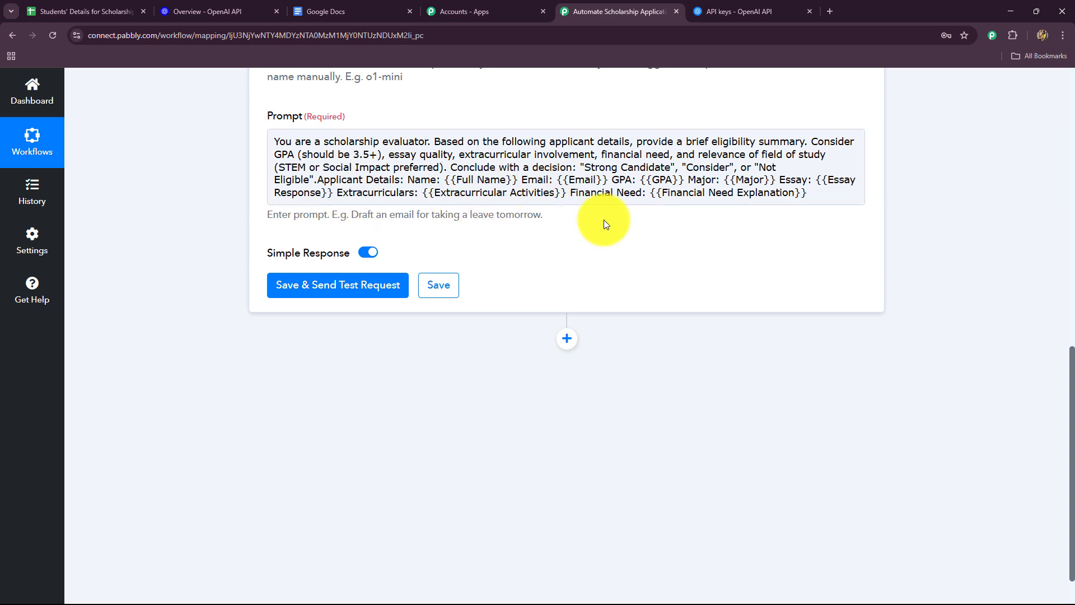
left_click(448, 140)
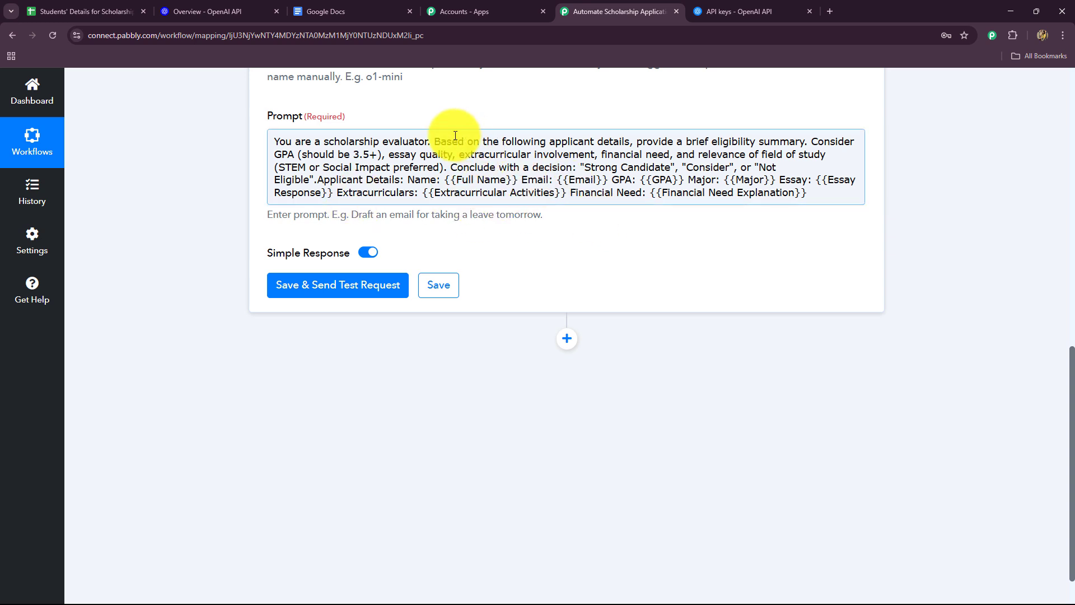
Step: Change the GPA requirement in the scholarship evaluator prompt to 8.5+
left_click_drag(433, 140, 274, 142)
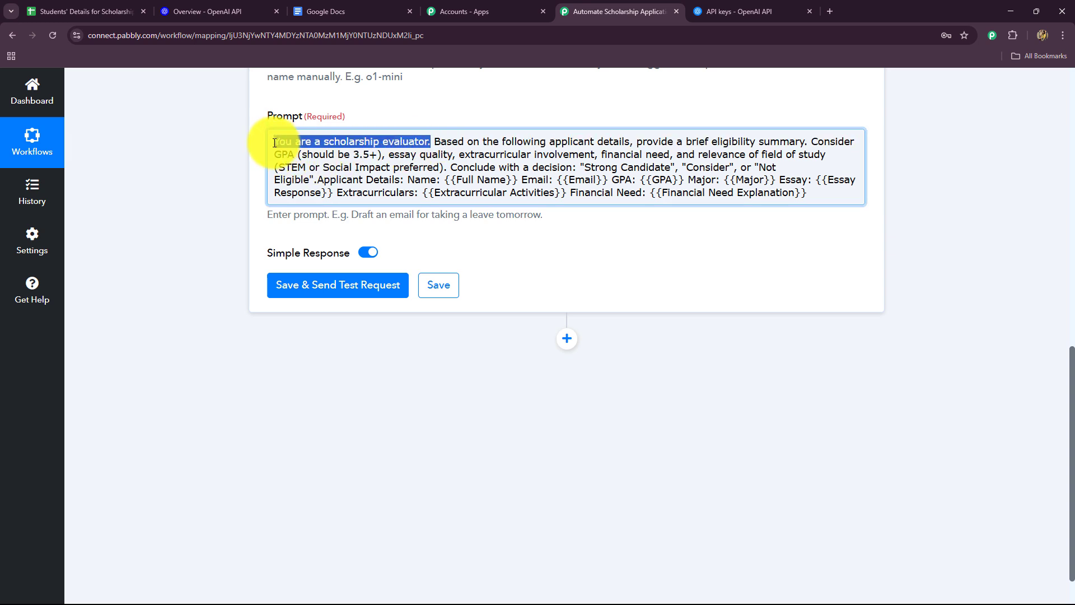
left_click(232, 174)
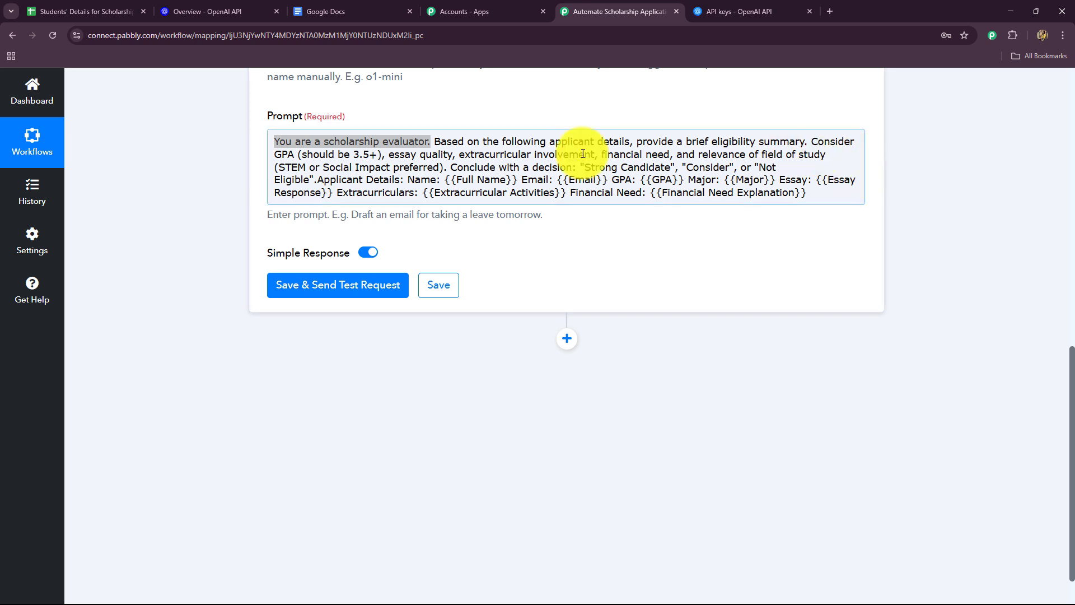
left_click(358, 154)
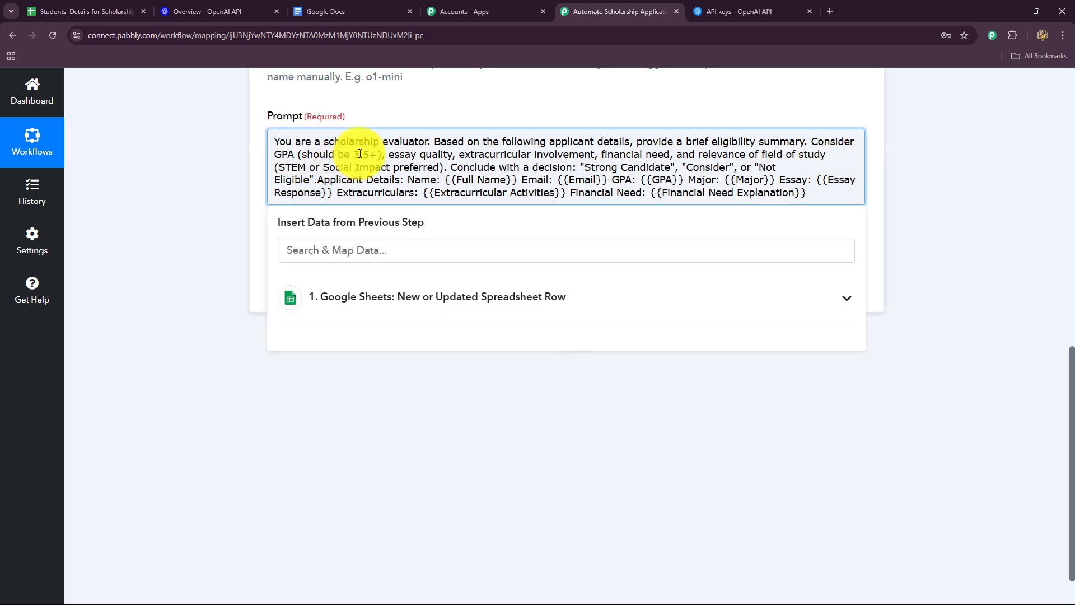
key("BackSpace")
type("8")
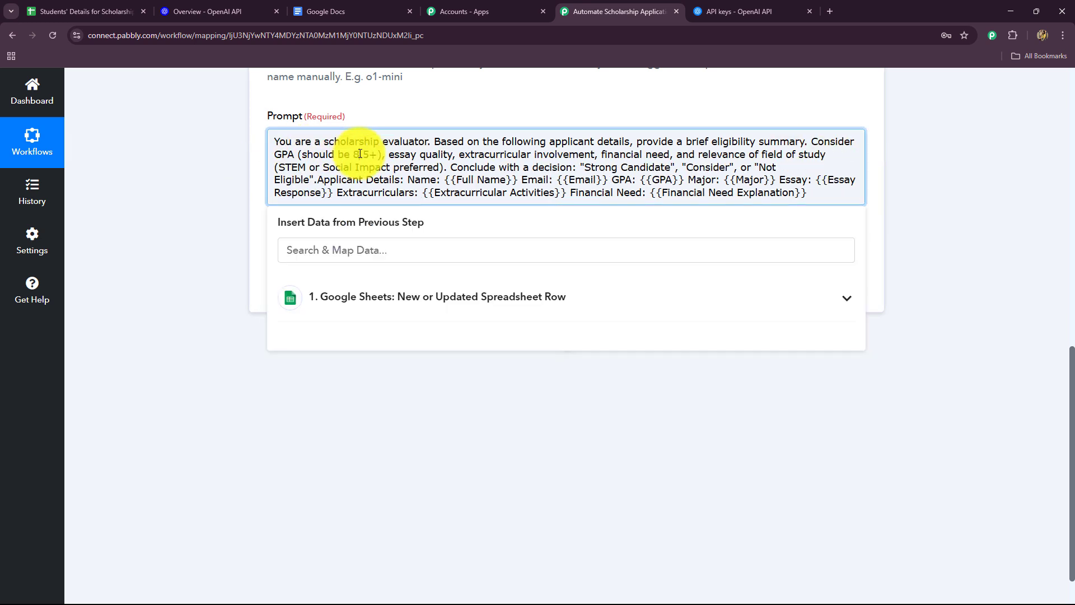
left_click(204, 203)
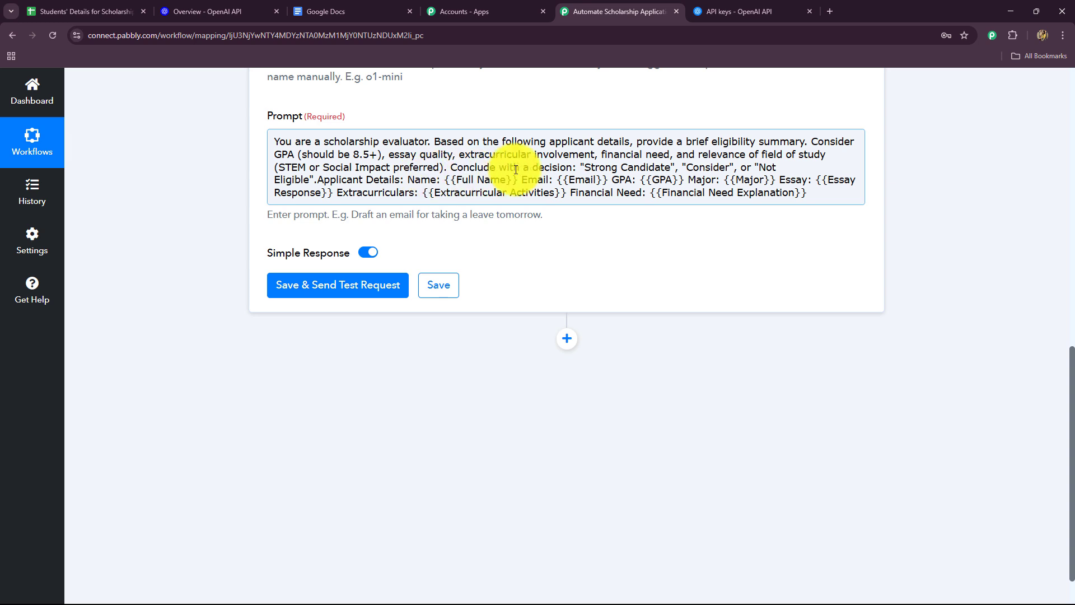
Step: Append the sentence ". PLease do not include extra symbols like #@**&%"" in the output." to the end of the prompt
left_click(803, 192)
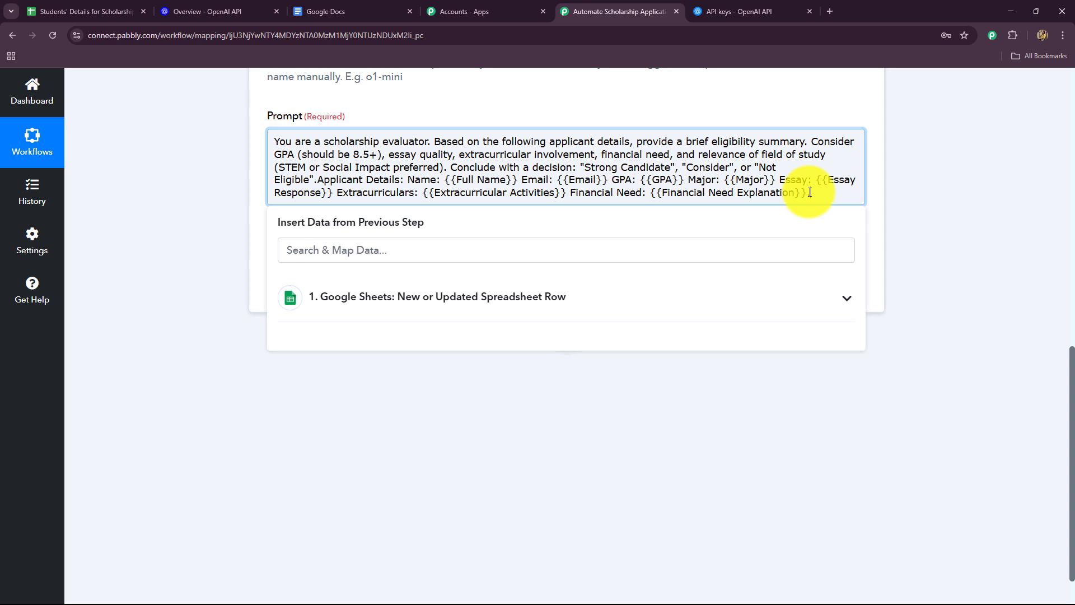
type(". PLease do not include extra symbols like #@**&%\"\" in the output.")
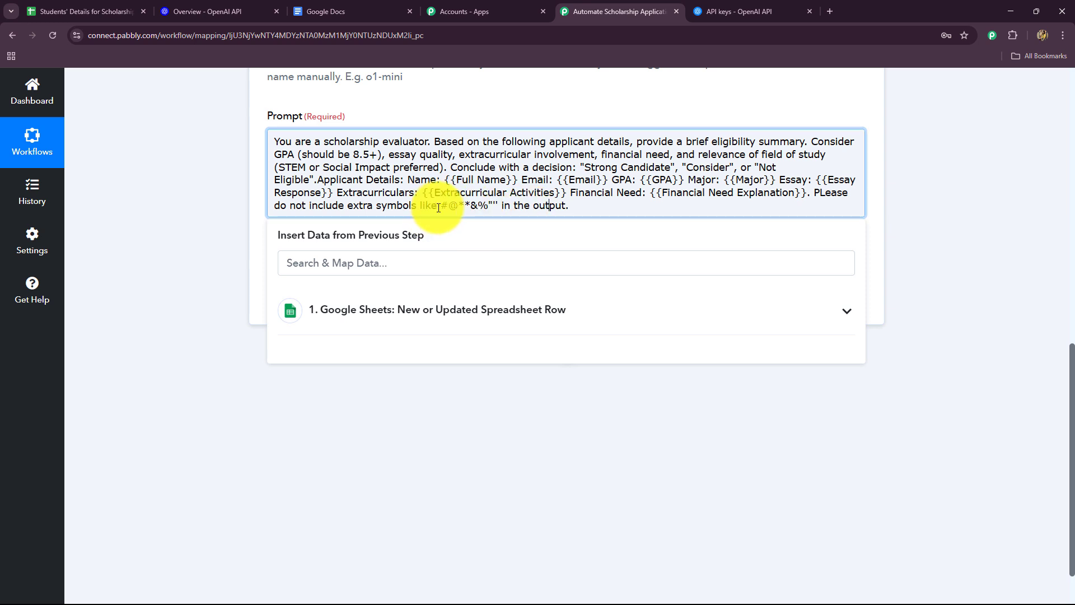
left_click_drag(440, 206, 497, 207)
left_click(232, 223)
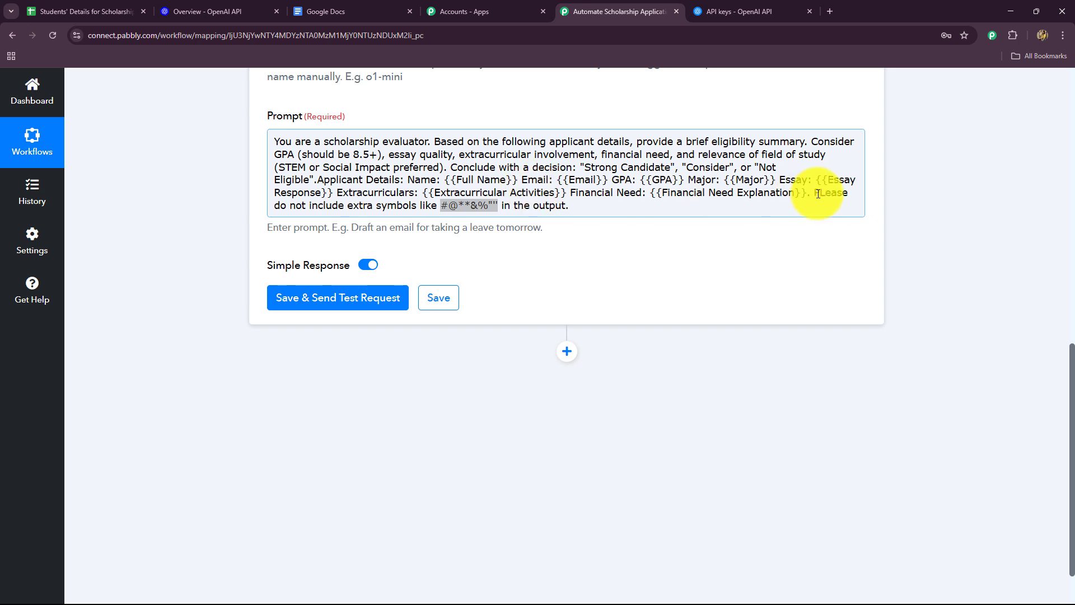
Step: Replace the {{Full Name}} and {{Email}} placeholders in the prompt with the Name and Email fields mapped from the Google Sheets trigger
left_click_drag(518, 180, 443, 181)
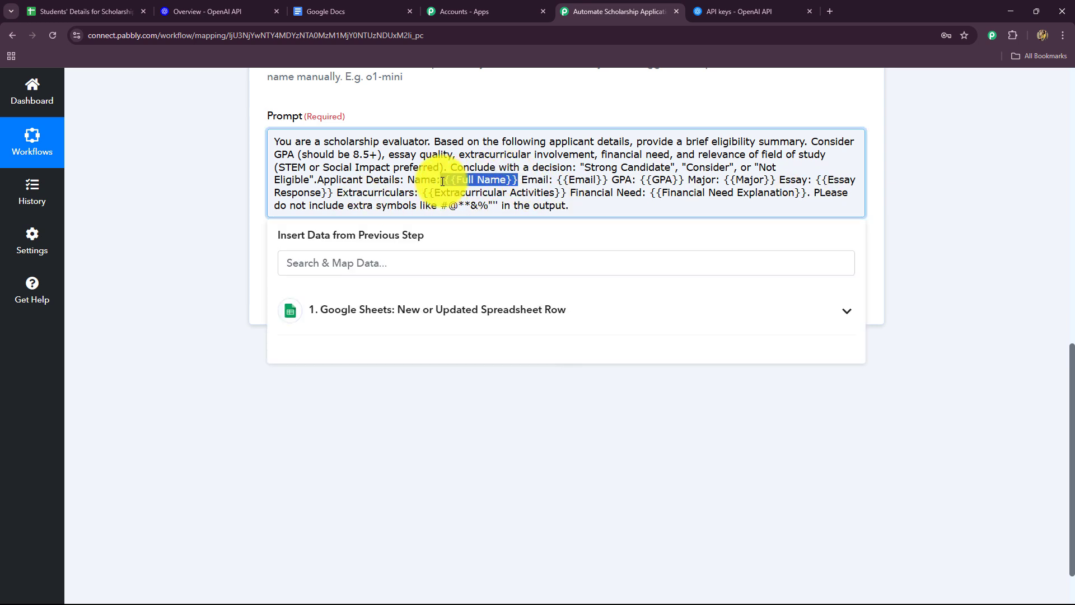
key("BackSpace")
left_click(292, 317)
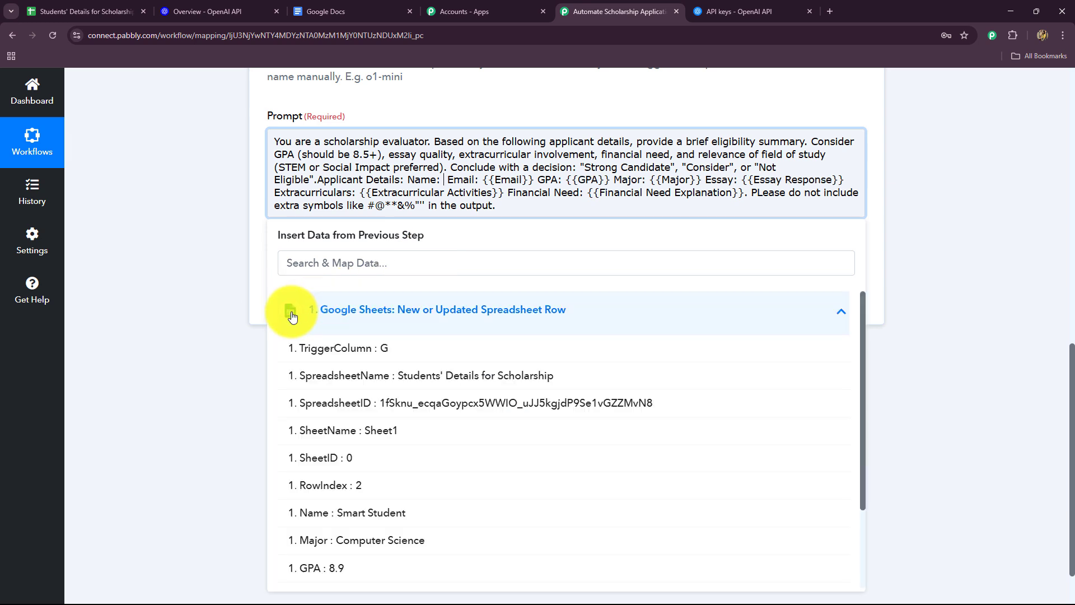
scroll(186, 303, "down", 1)
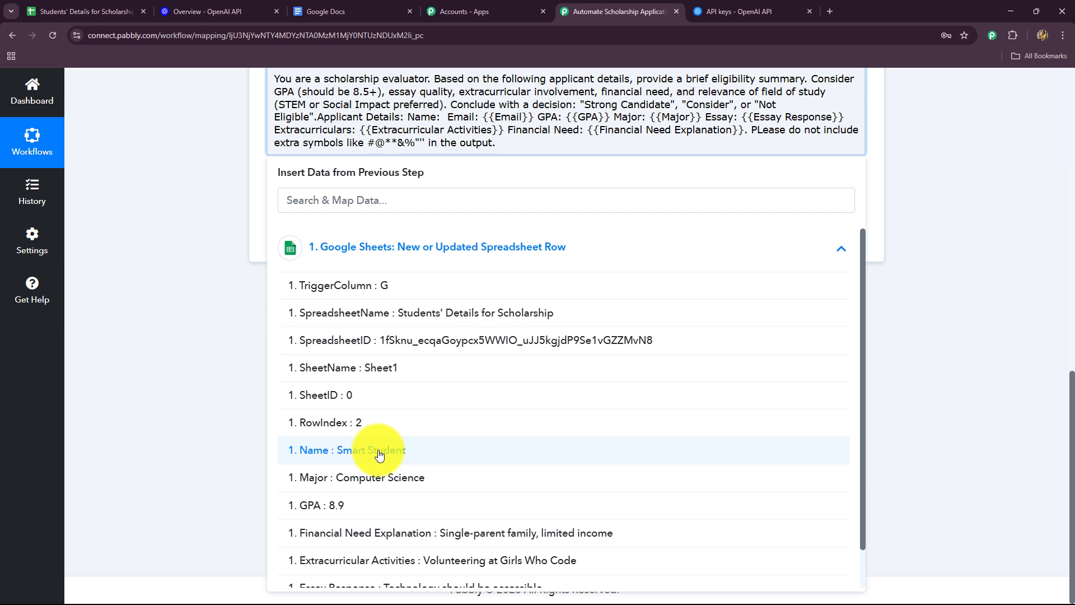
left_click(379, 455)
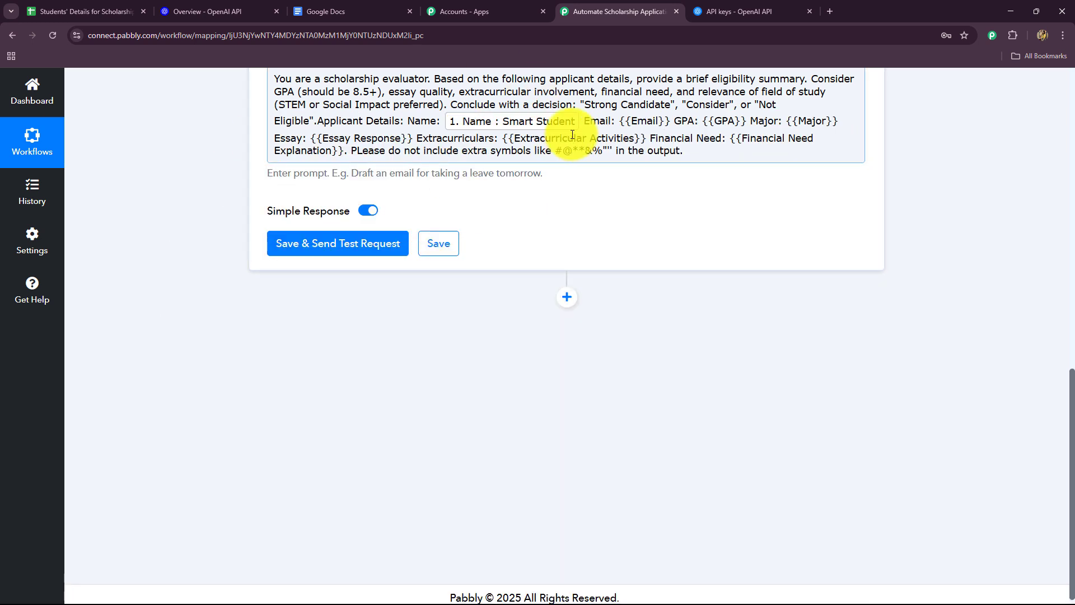
left_click_drag(619, 122, 669, 128)
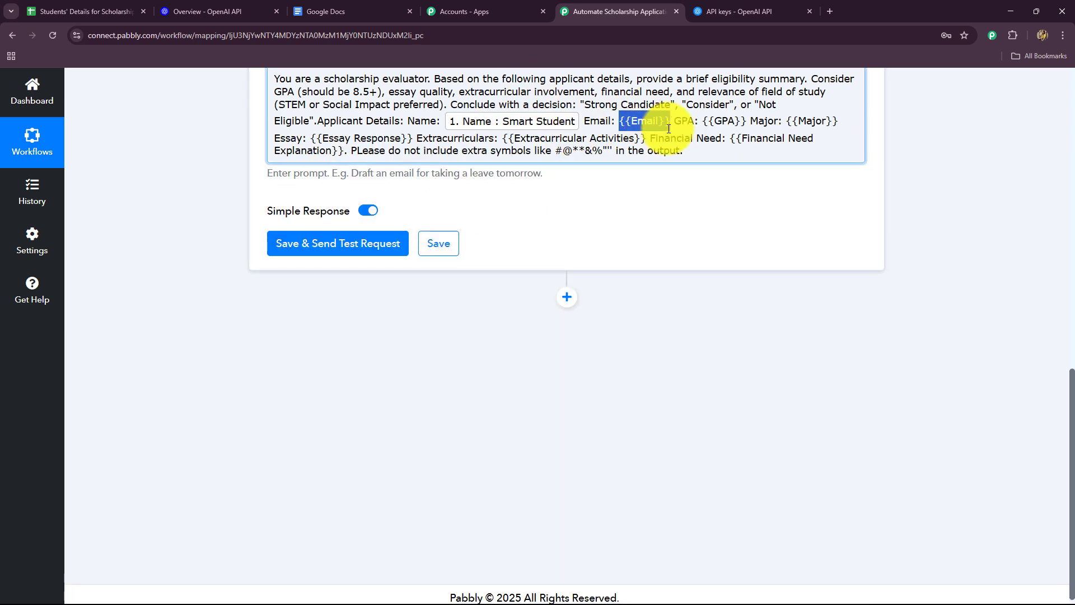
key("BackSpace")
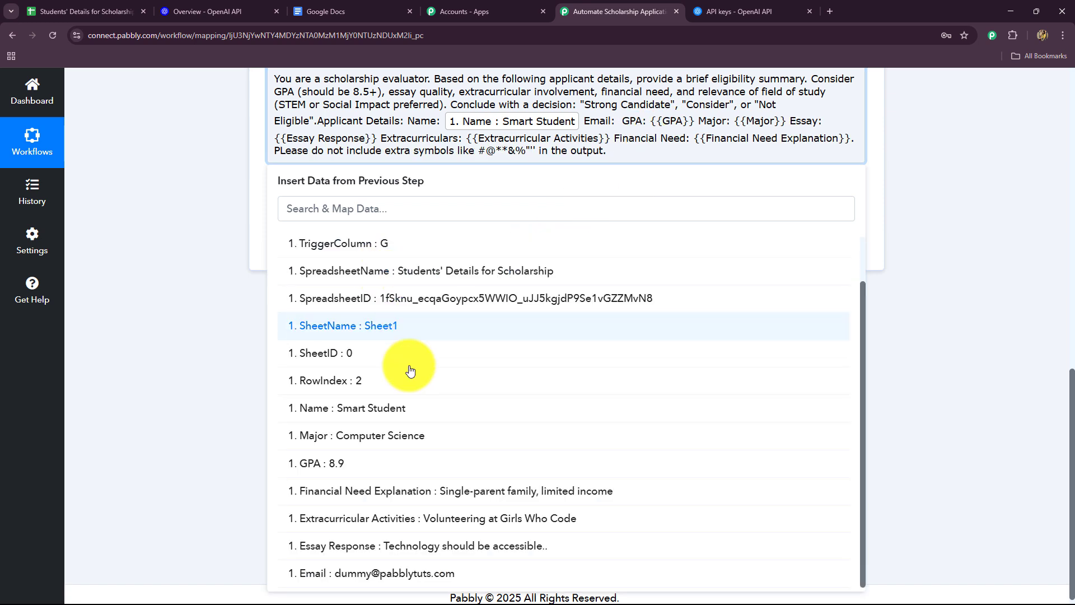
left_click(387, 573)
Step: Replace the {{GPA}} placeholder in the prompt with the GPA field mapped from the Google Sheets trigger
left_click_drag(318, 138, 275, 138)
key("BackSpace")
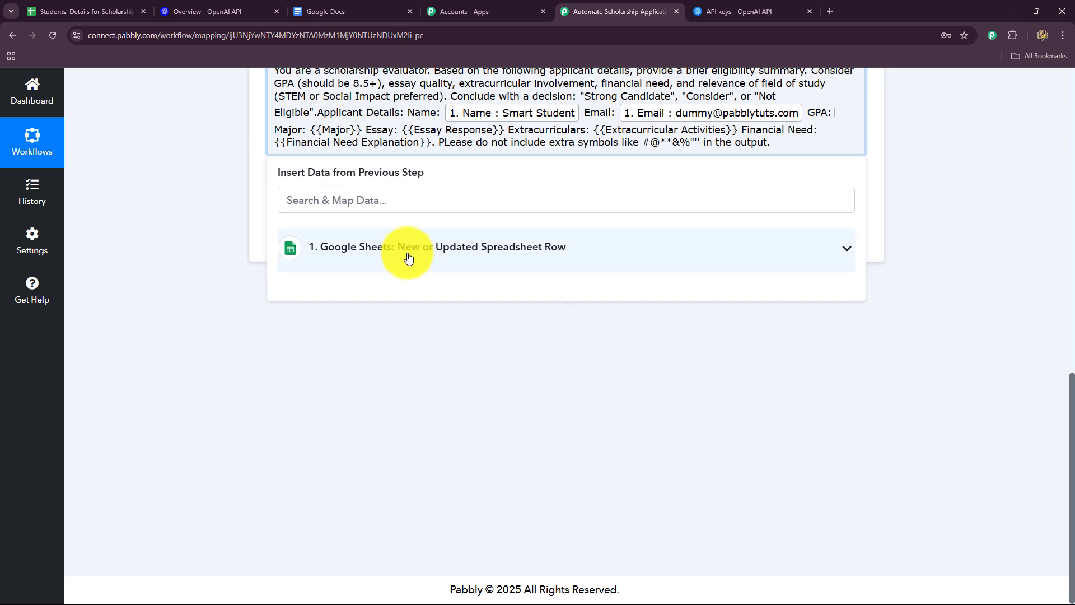
left_click(407, 251)
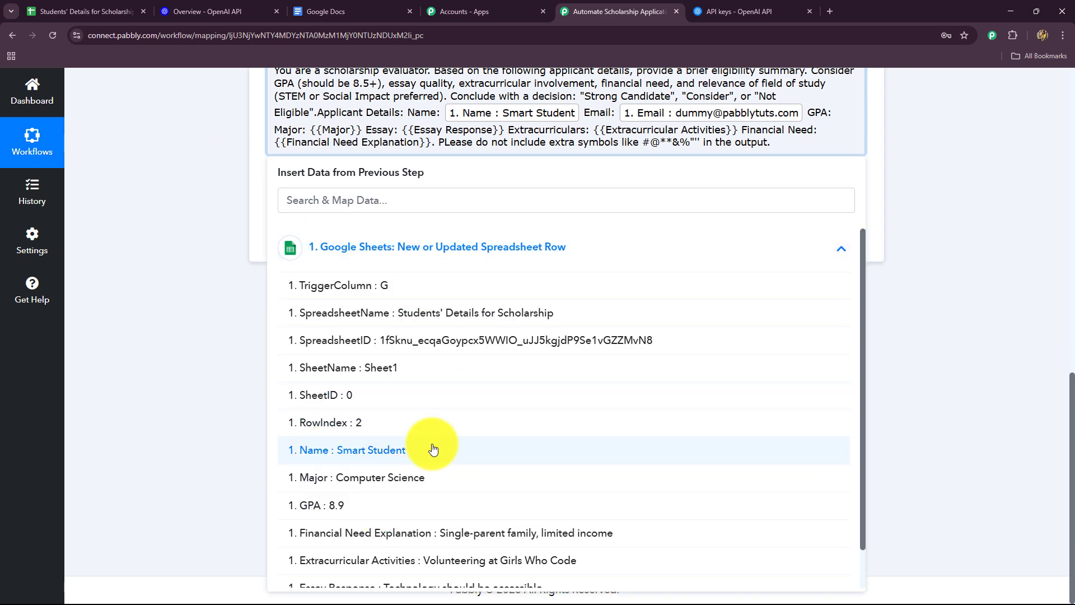
scroll(415, 453, "down", 1)
left_click(396, 461)
left_click(209, 358)
Step: Replace the {{Major}} placeholder in the prompt with the Major field mapped from the Google Sheets trigger
left_click_drag(386, 134, 437, 134)
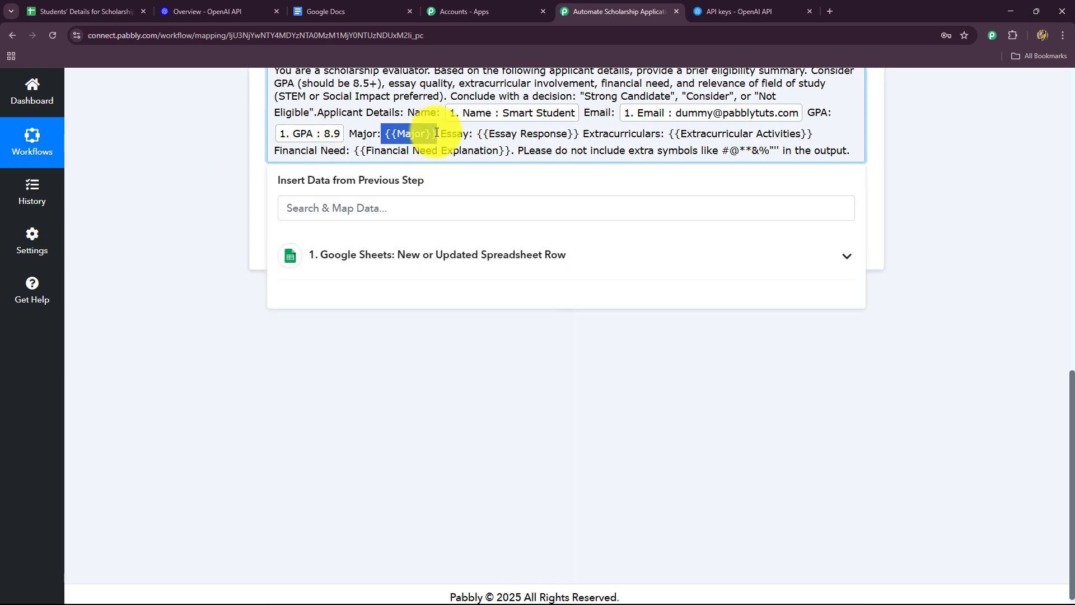
key("BackSpace")
left_click(364, 255)
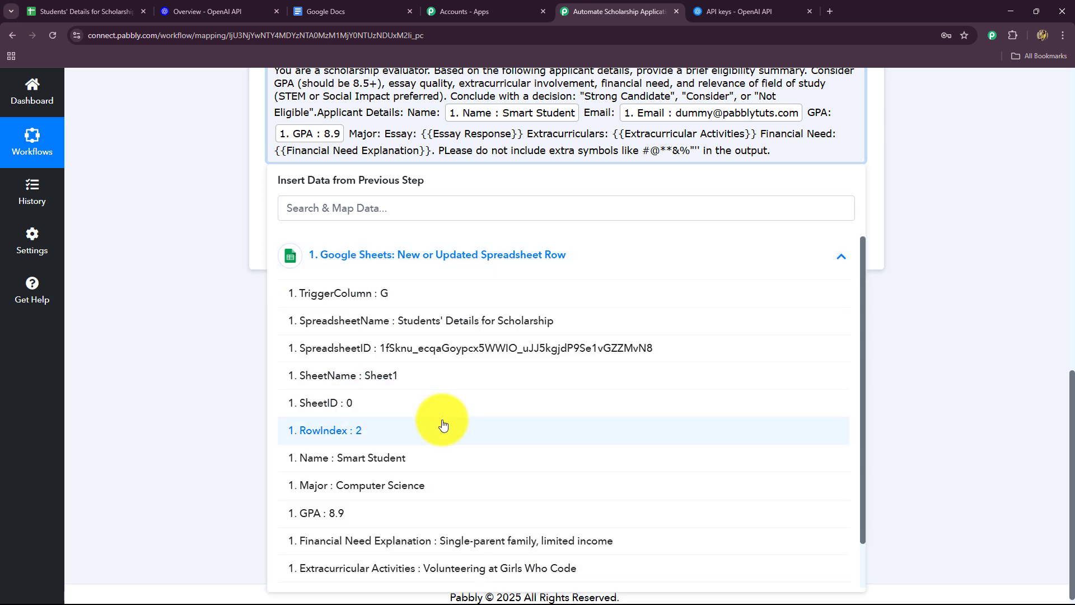
scroll(442, 426, "down", 1)
left_click(417, 448)
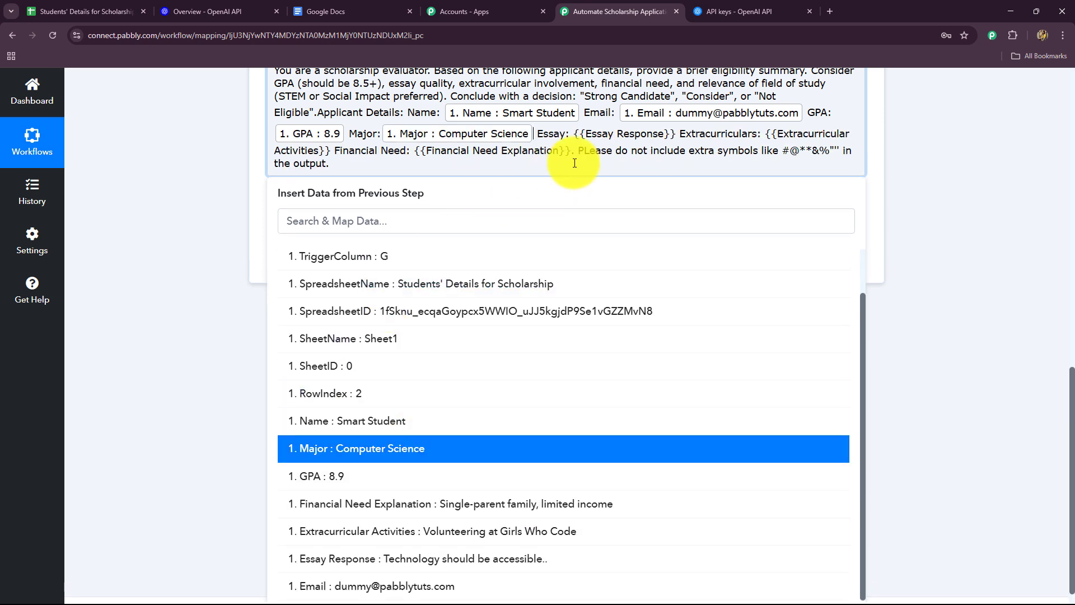
Step: Replace the {{Essay Response}} and {{Extracurricular Activities}} placeholders with the matching Google Sheets fields
left_click_drag(575, 135, 683, 133)
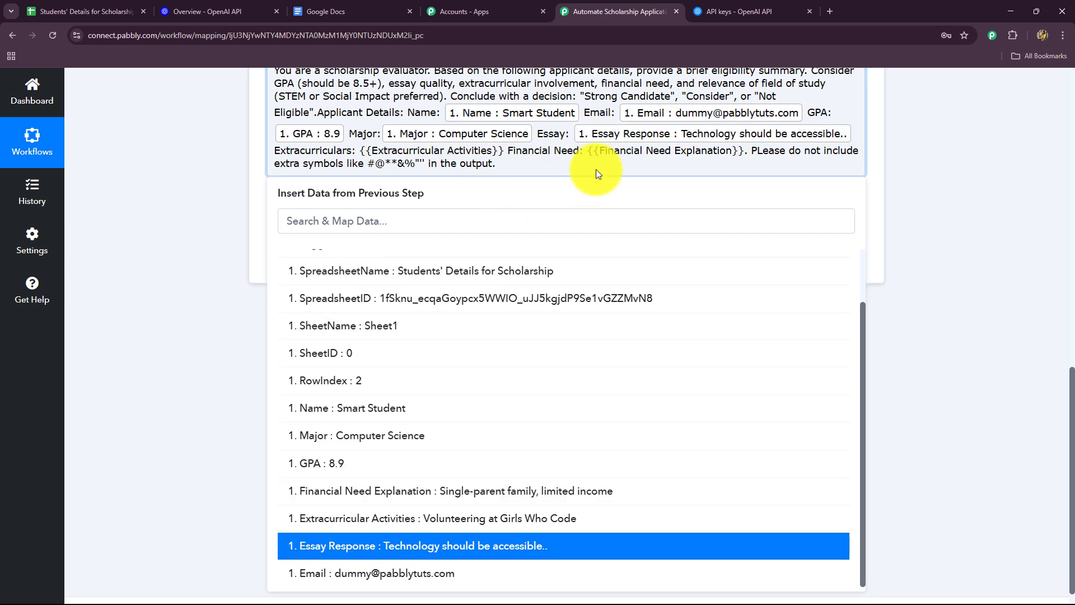
left_click_drag(360, 150, 504, 150)
key("BackSpace")
left_click(492, 273)
scroll(423, 435, "down", 3)
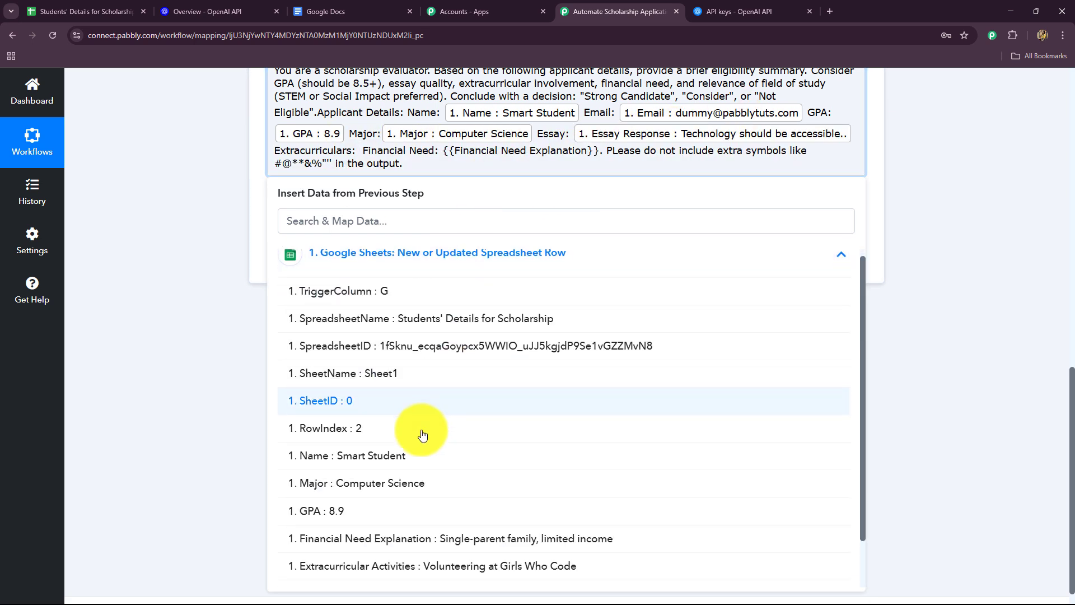
left_click(431, 526)
Step: Replace the {{Financial Need Explanation}} placeholder in the prompt with the Financial Need Explanation field mapped from the Google Sheets trigger
left_click_drag(752, 154, 342, 180)
key("BackSpace")
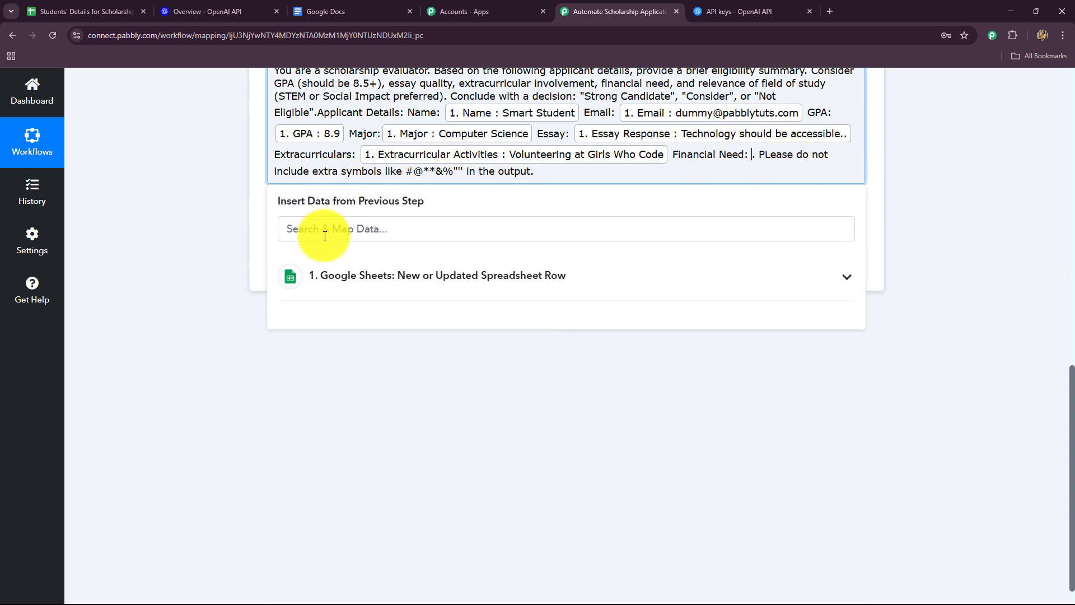
left_click(319, 285)
scroll(439, 426, "down", 1)
left_click(420, 493)
left_click(187, 324)
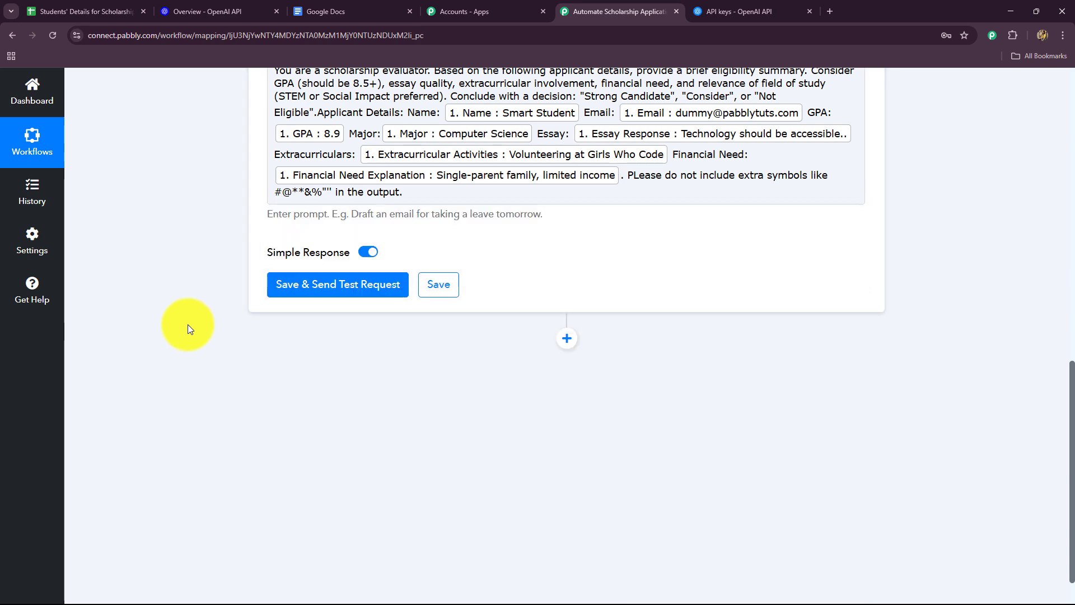
Step: Compare the mapped prompt fields with the applicant columns in the Students' Details for Scholarship spreadsheet, and return to the workflow
scroll(284, 306, "up", 1)
scroll(284, 306, "up", 1)
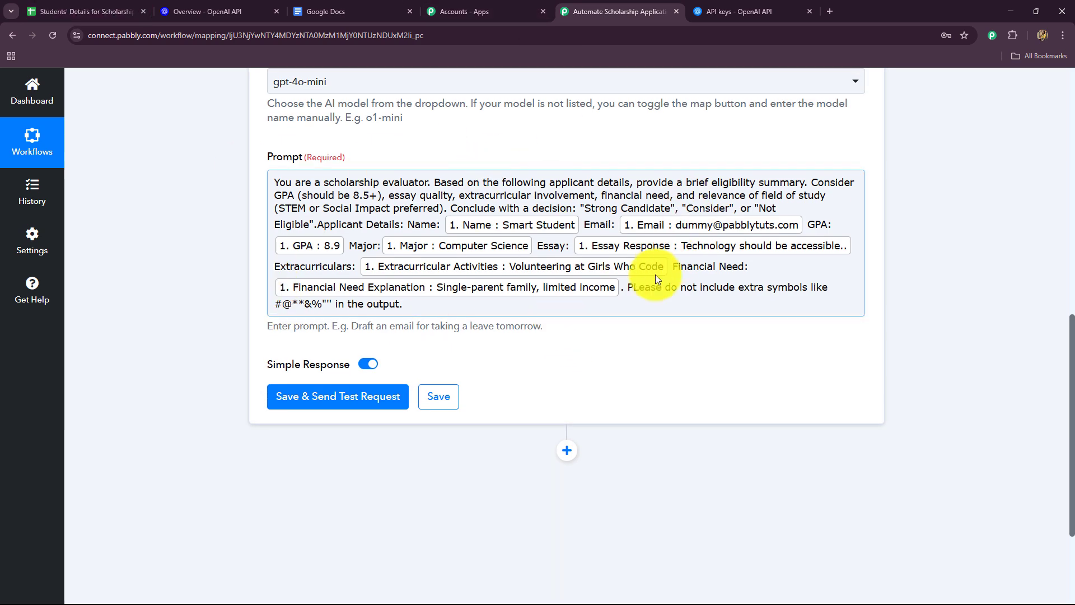
left_click(80, 12)
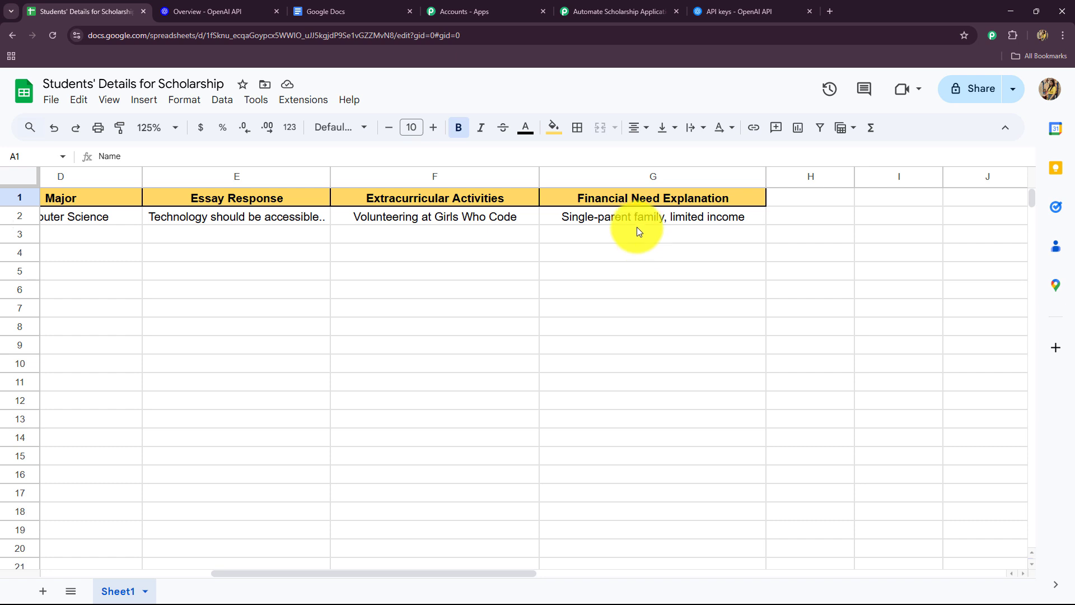
left_click(612, 10)
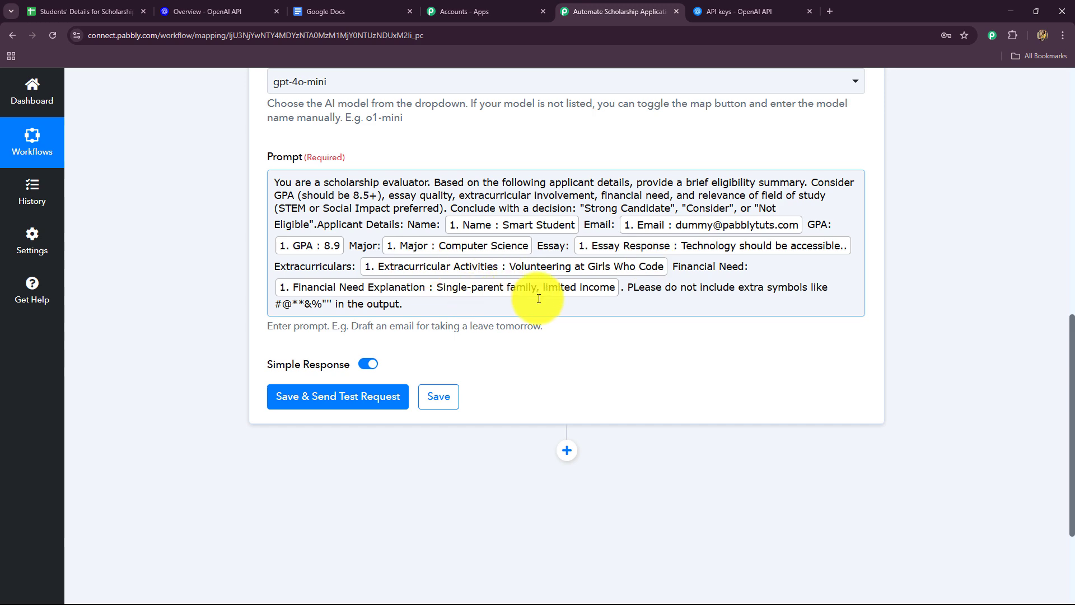
Step: Save the ChatGPT action and send a test request with the mapped prompt
scroll(532, 338, "up", 10)
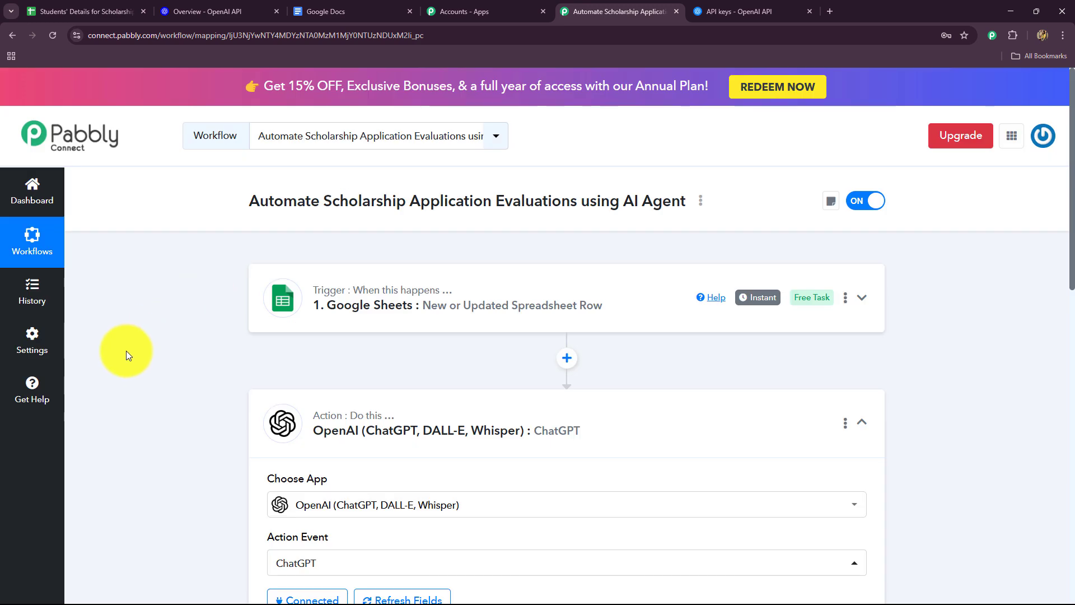
scroll(124, 351, "down", 10)
scroll(125, 352, "up", 3)
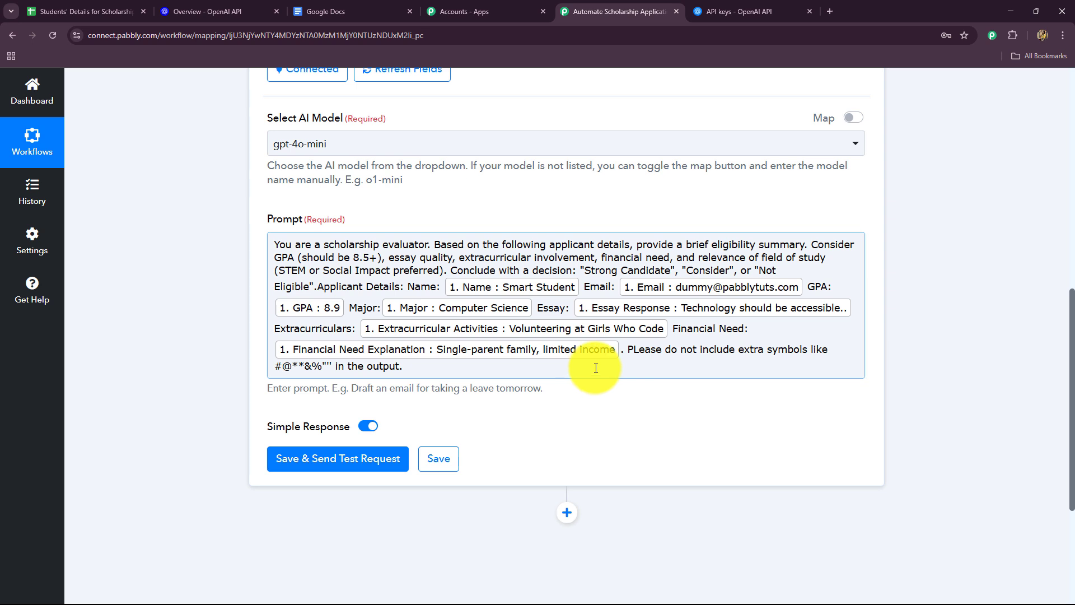
left_click(371, 462)
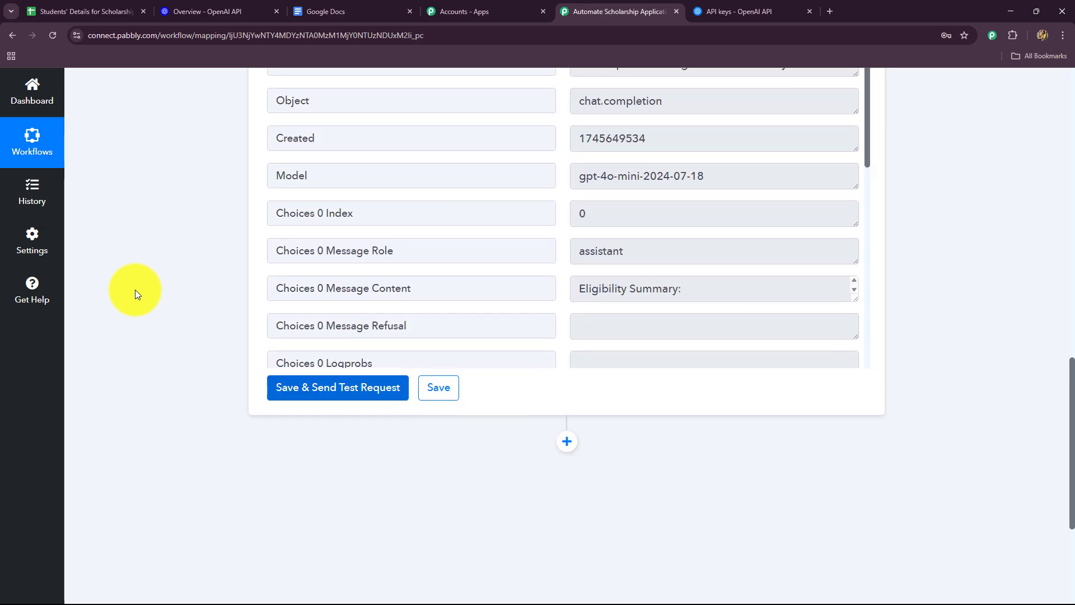
Step: Enlarge the Choices 0 Message Content response and examine the generated eligibility summary and its concluding decision
left_click(851, 296)
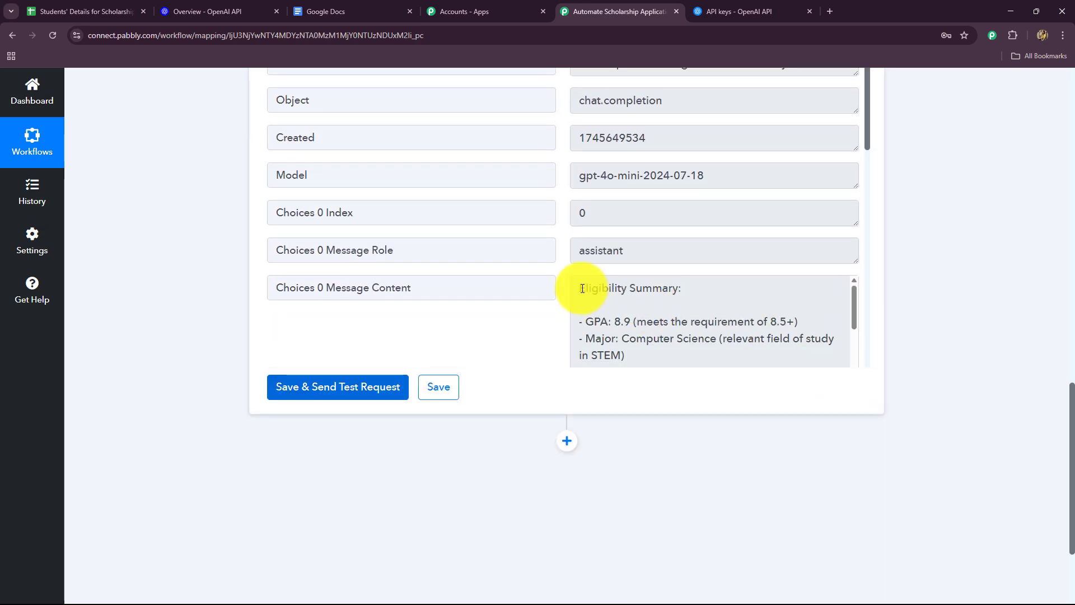
left_click_drag(583, 288, 629, 353)
left_click(722, 300)
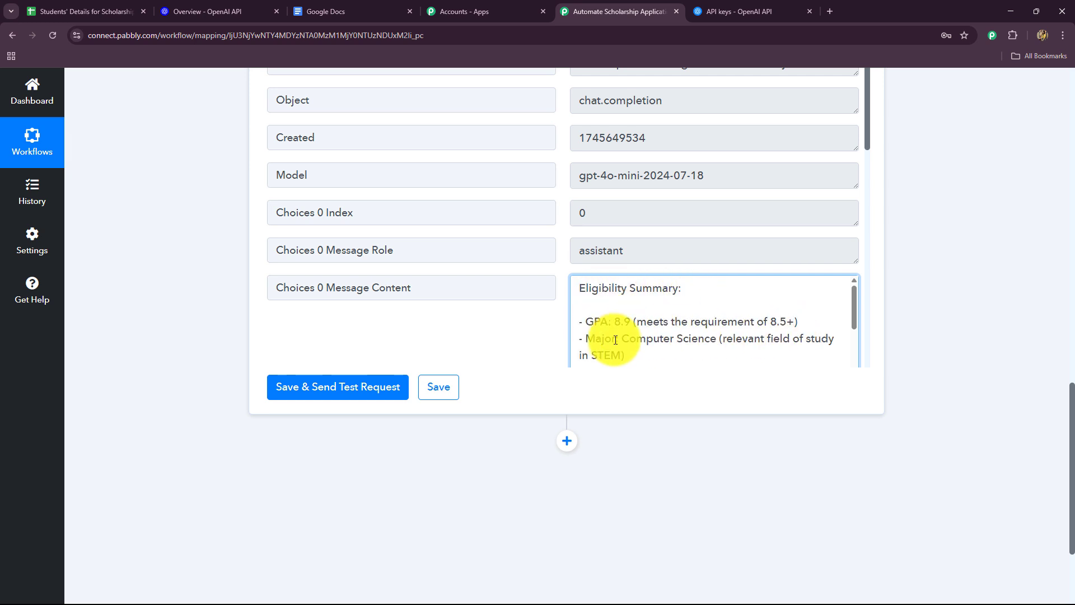
scroll(629, 336, "down", 5)
scroll(648, 329, "up", 5)
scroll(653, 331, "down", 5)
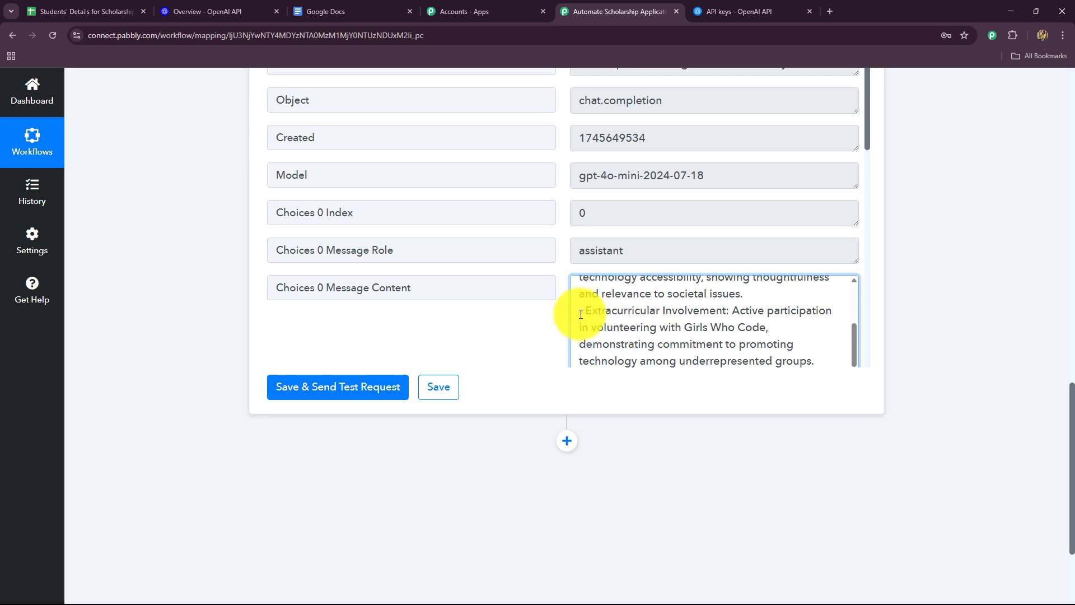
scroll(644, 324, "down", 3)
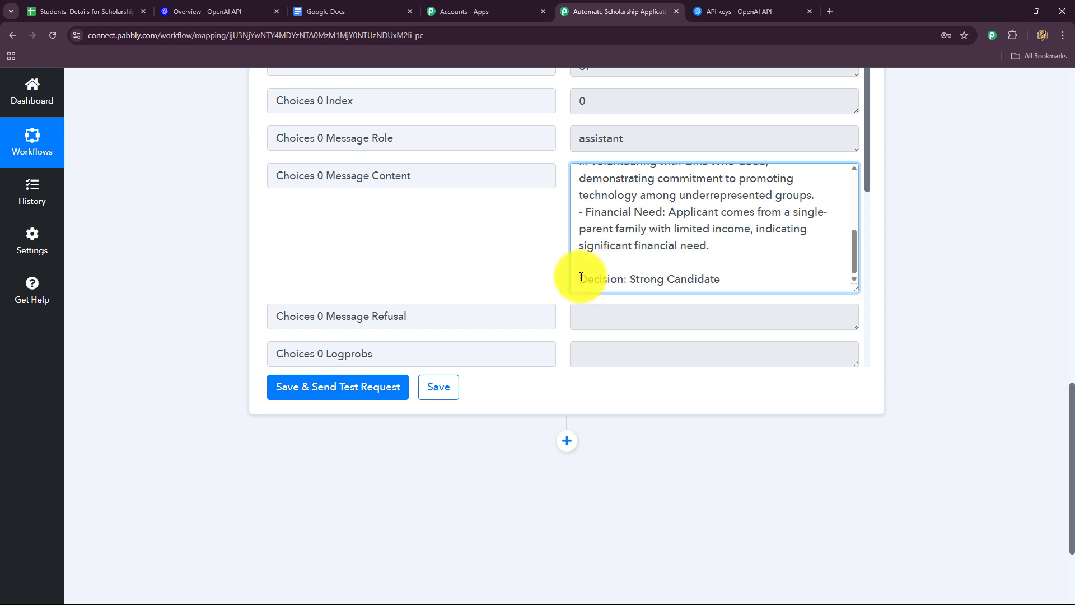
left_click_drag(580, 279, 726, 303)
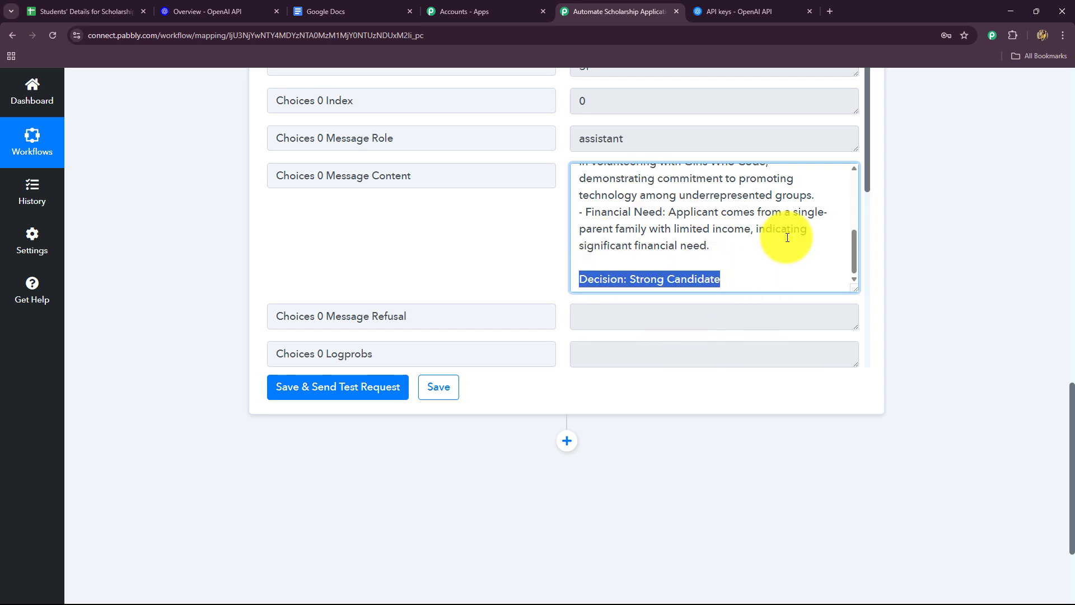
scroll(785, 233, "up", 5)
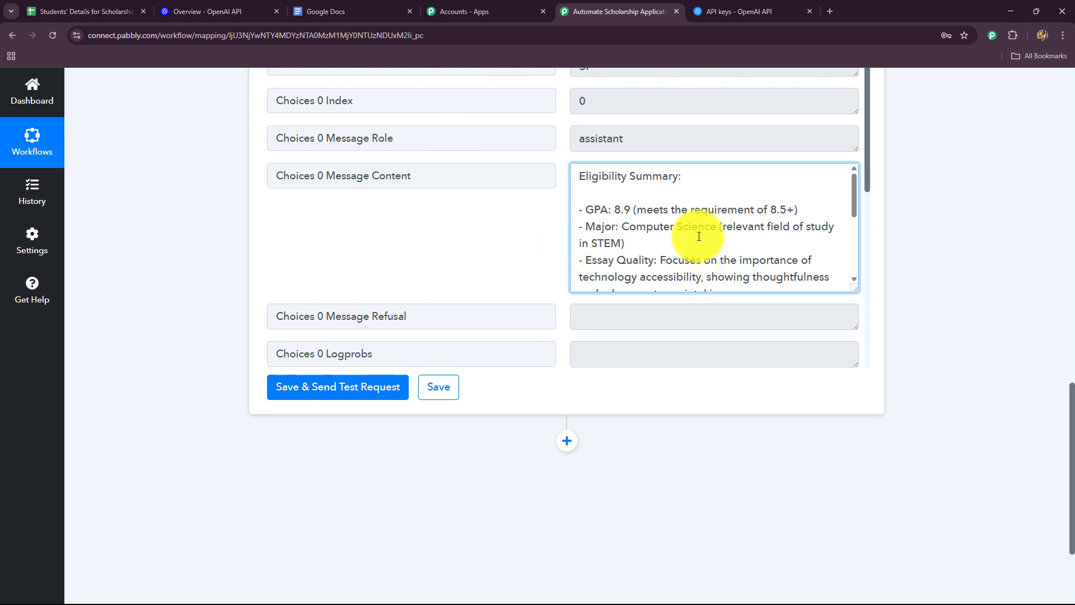
Step: Add an action step after ChatGPT in the workflow and choose Google Docs as its app
scroll(896, 353, "down", 3)
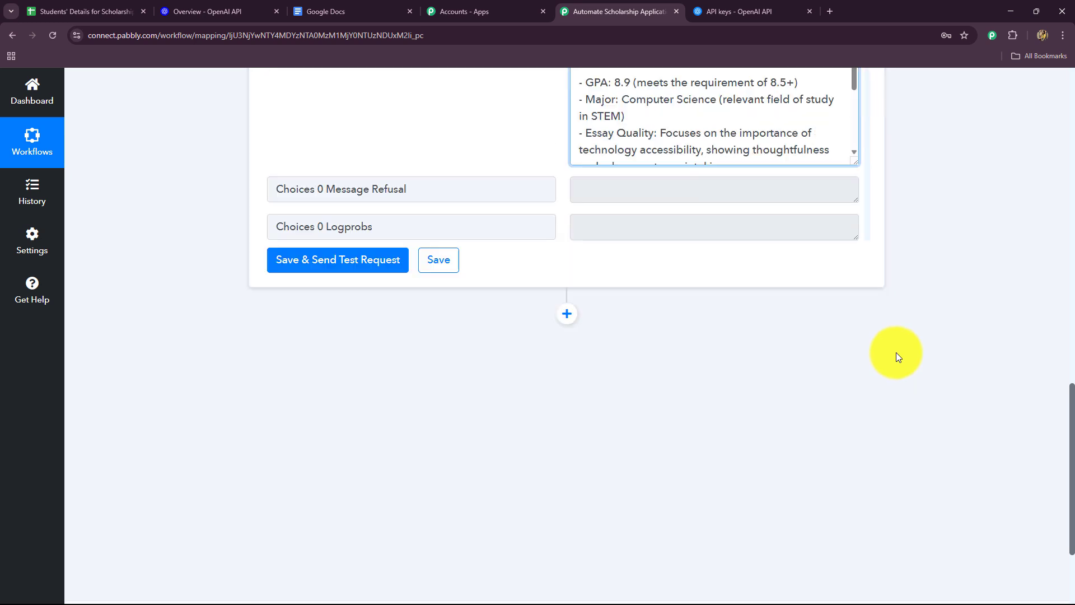
left_click(565, 291)
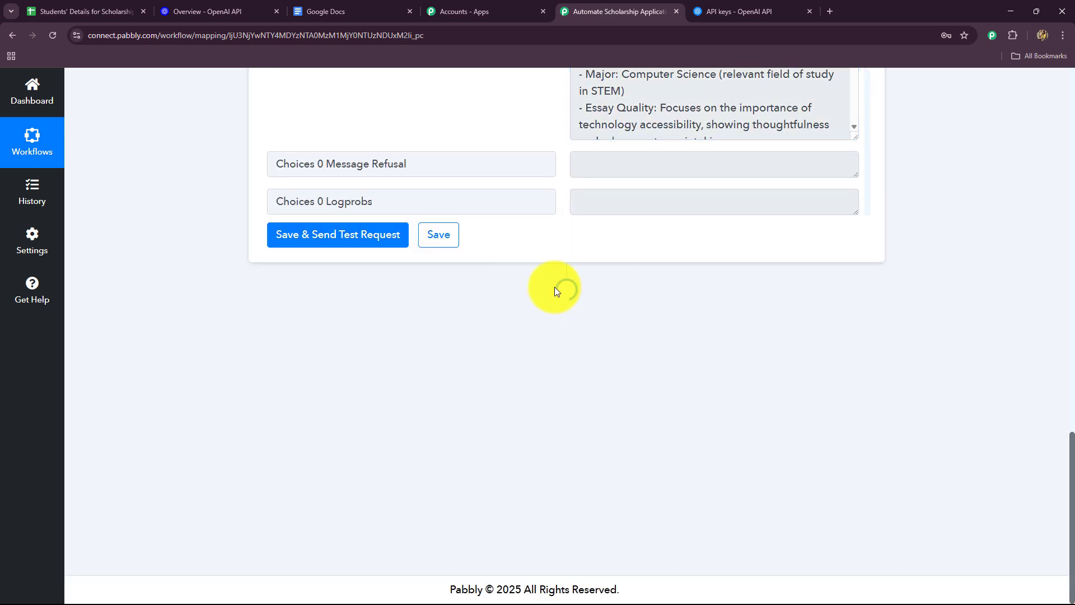
left_click(329, 10)
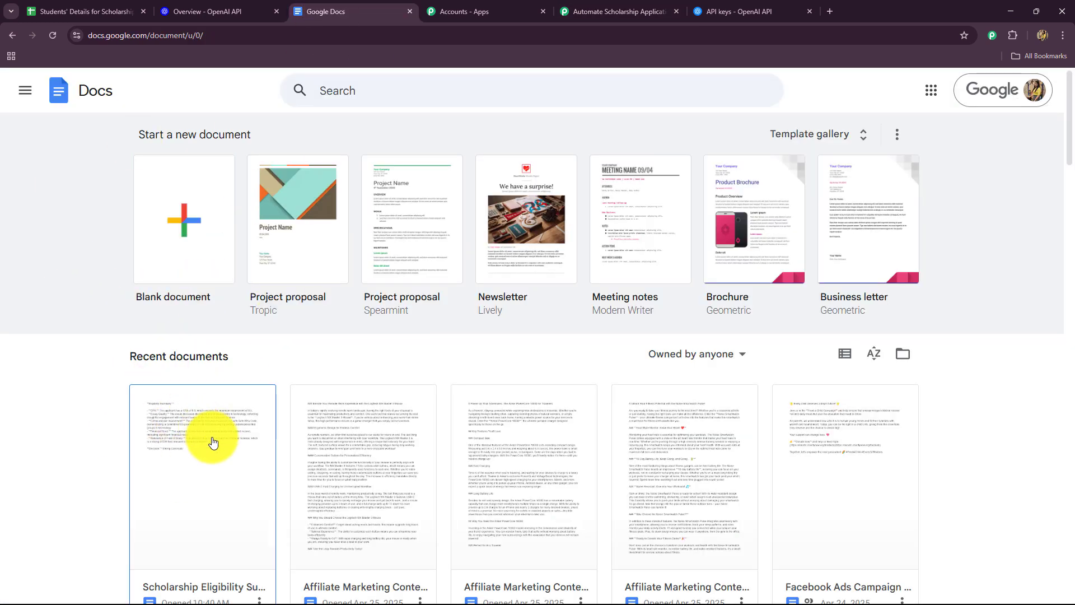
left_click(617, 12)
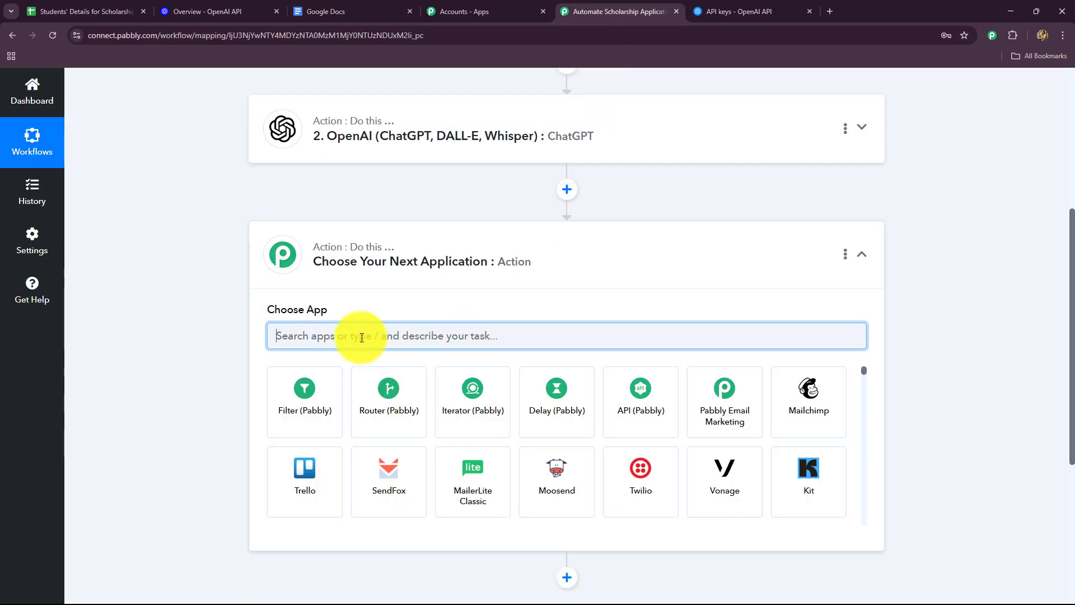
type("Goo")
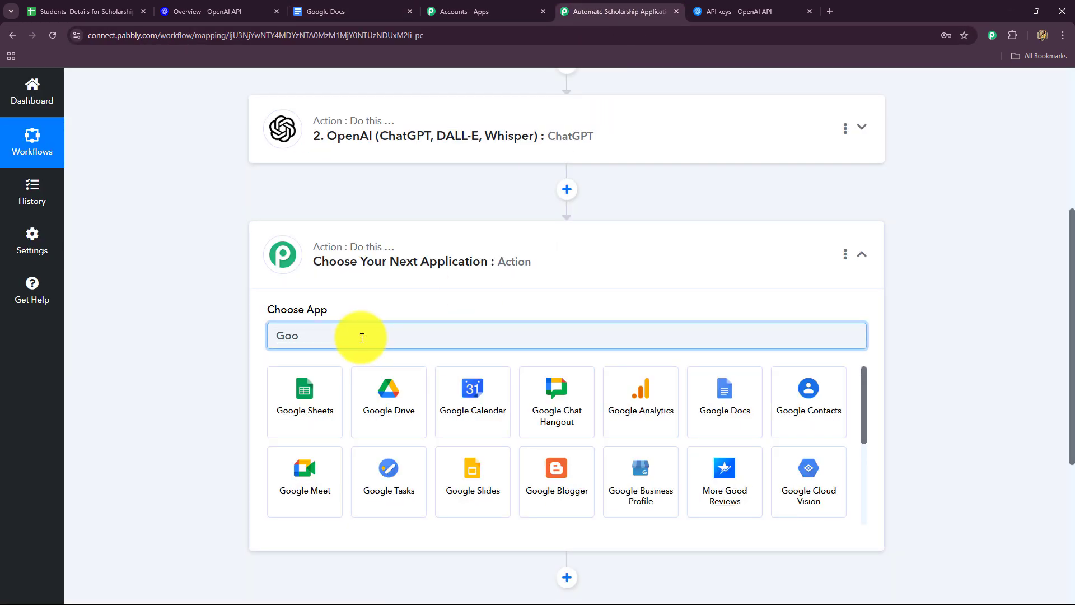
left_click(723, 392)
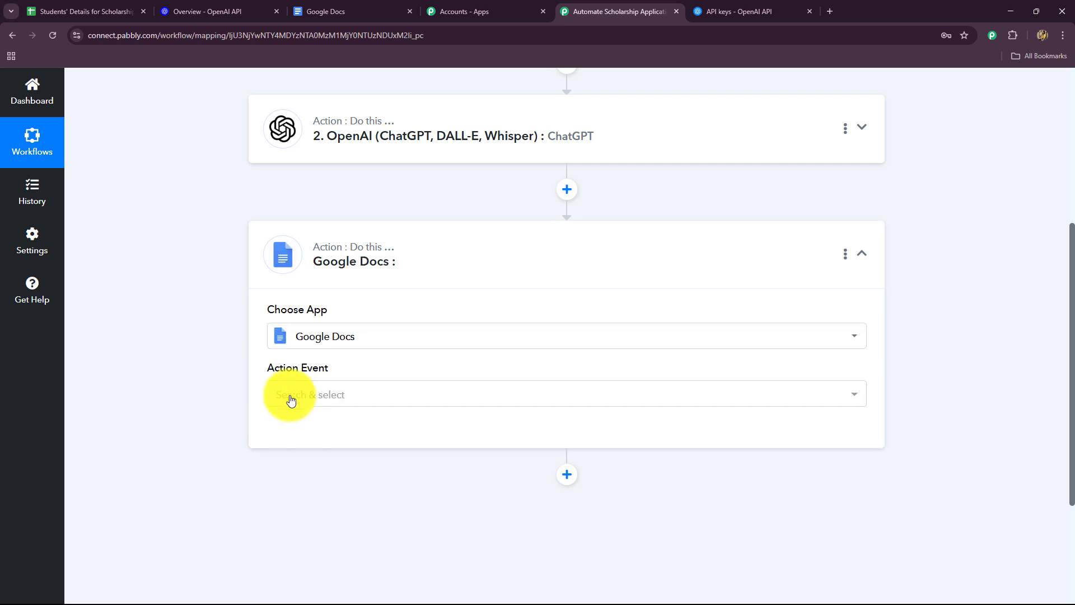
Step: Set the action event to Create a Blank Document and connect it through the existing Google Docs #5 connection
left_click(291, 400)
left_click(329, 204)
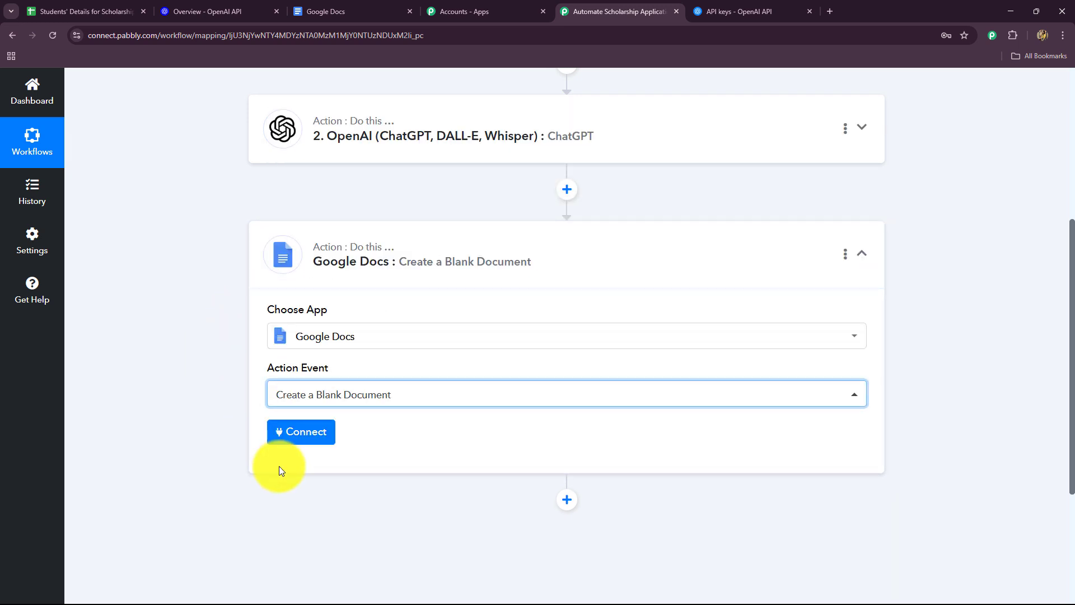
left_click(300, 432)
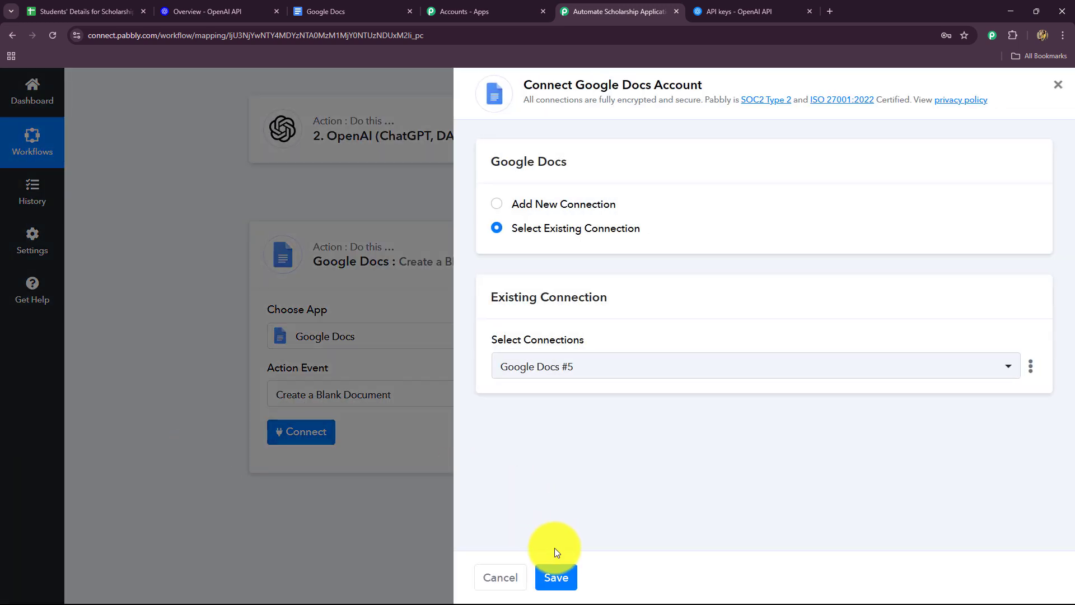
left_click(563, 577)
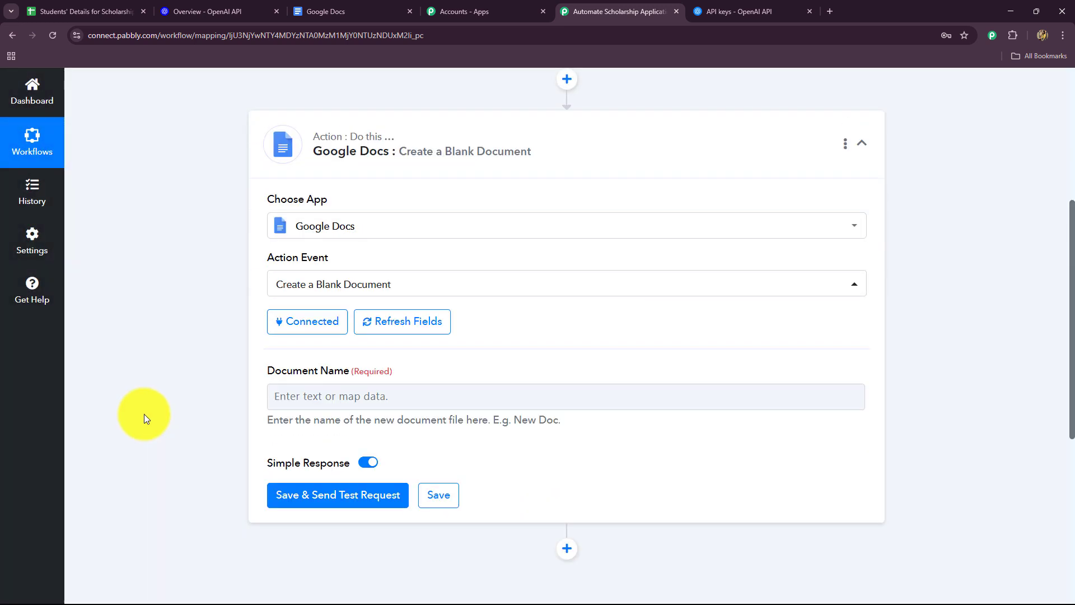
Step: Name the document "Scholarship Eligibility Summary of:" followed by the Name field mapped from the Google Sheets trigger
scroll(143, 415, "down", 2)
left_click(287, 281)
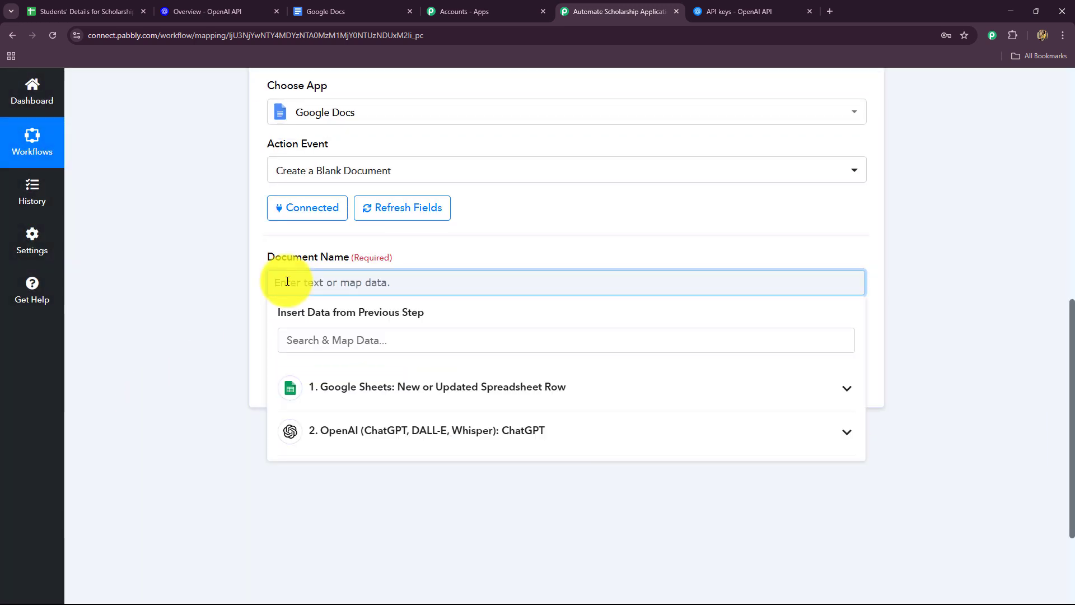
type("Scholarship Eligibility Summary")
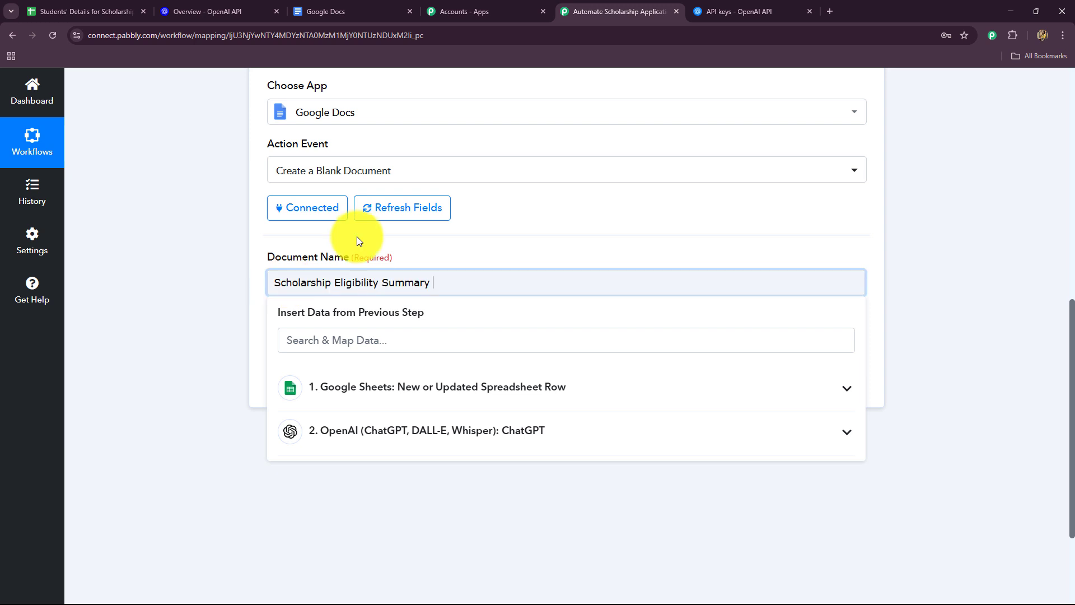
type("of:")
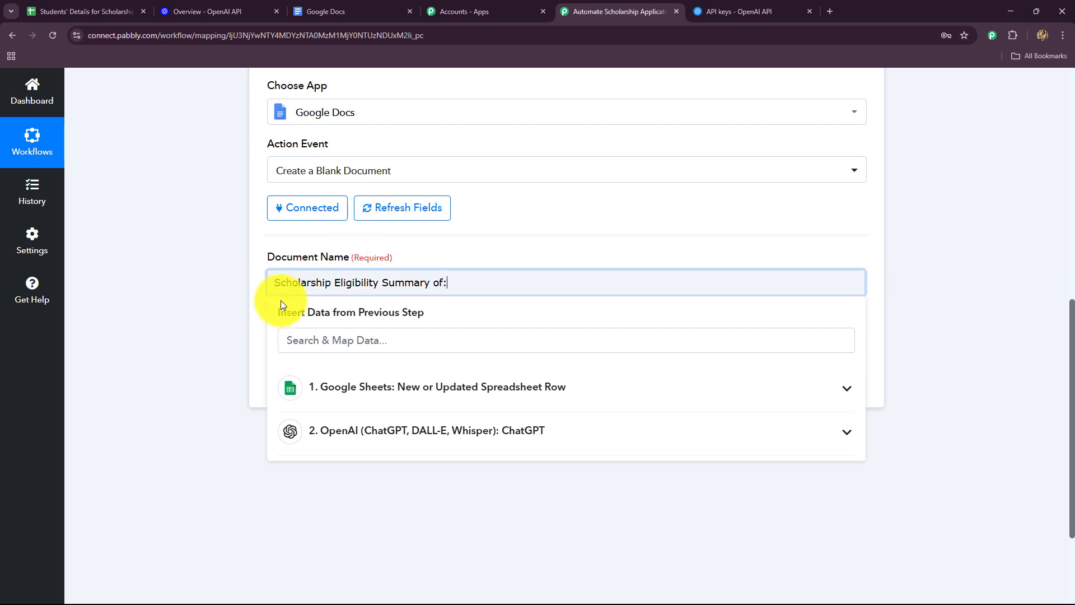
left_click(359, 387)
scroll(373, 456, "down", 3)
scroll(372, 456, "up", 2)
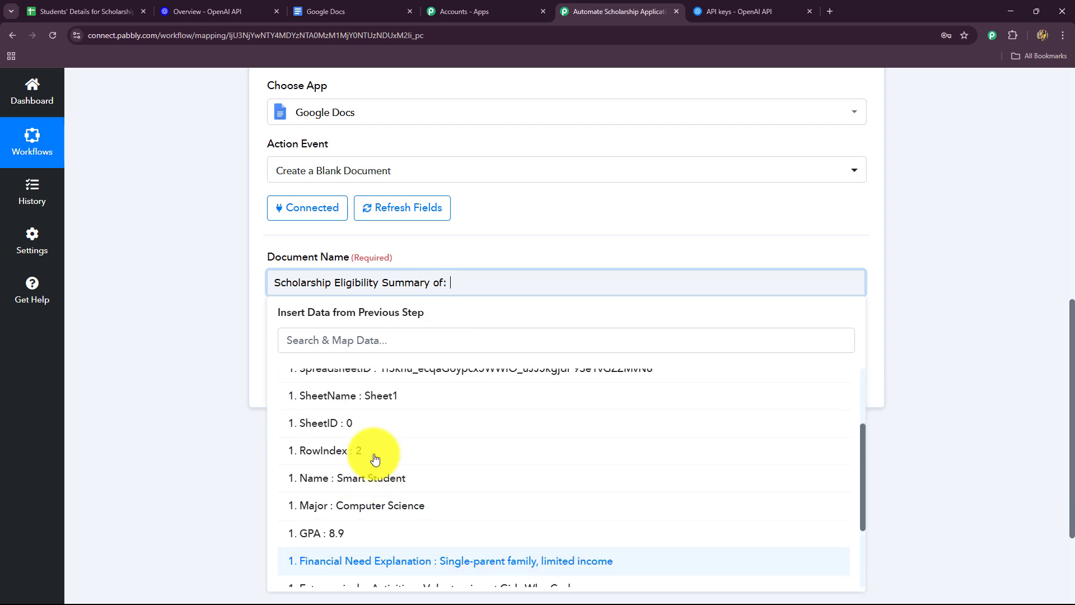
left_click(372, 478)
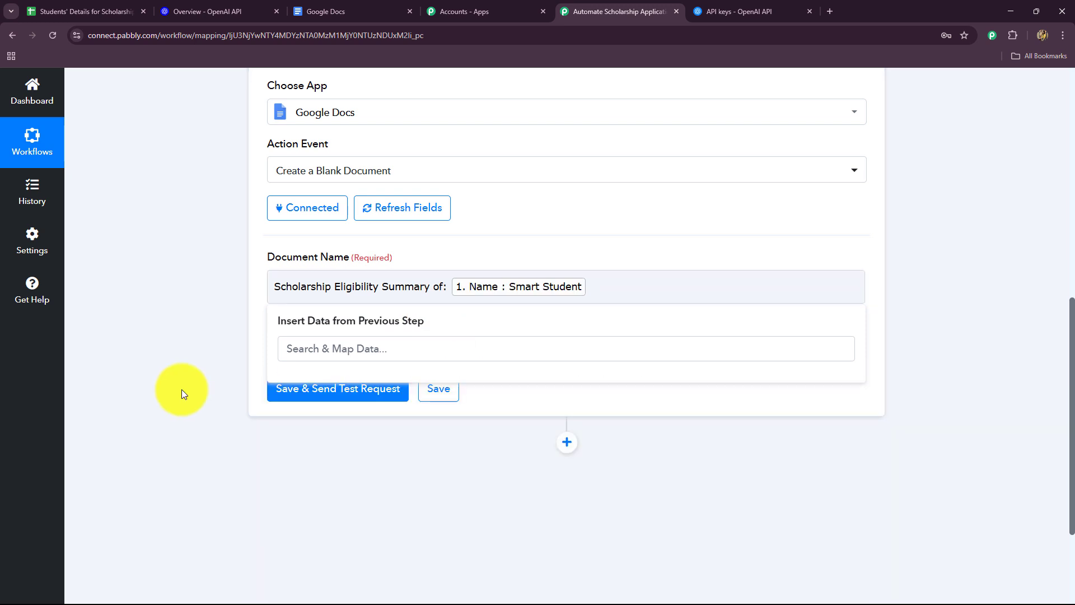
Step: Extend the document name with an underscore and the Major field mapped from the Google Sheets trigger
left_click(591, 288)
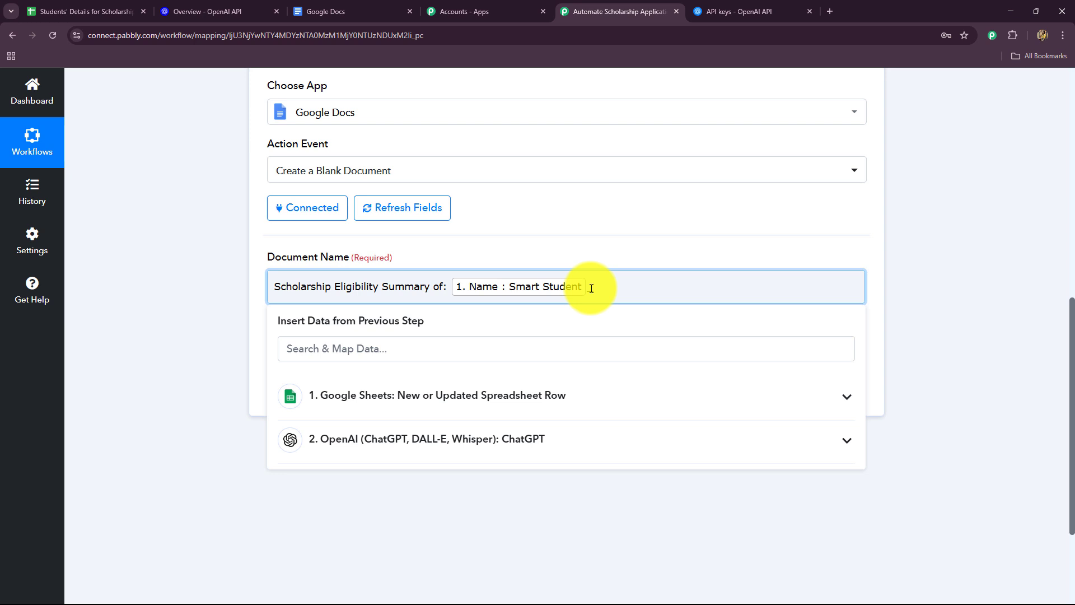
left_click(487, 394)
scroll(415, 482, "down", 3)
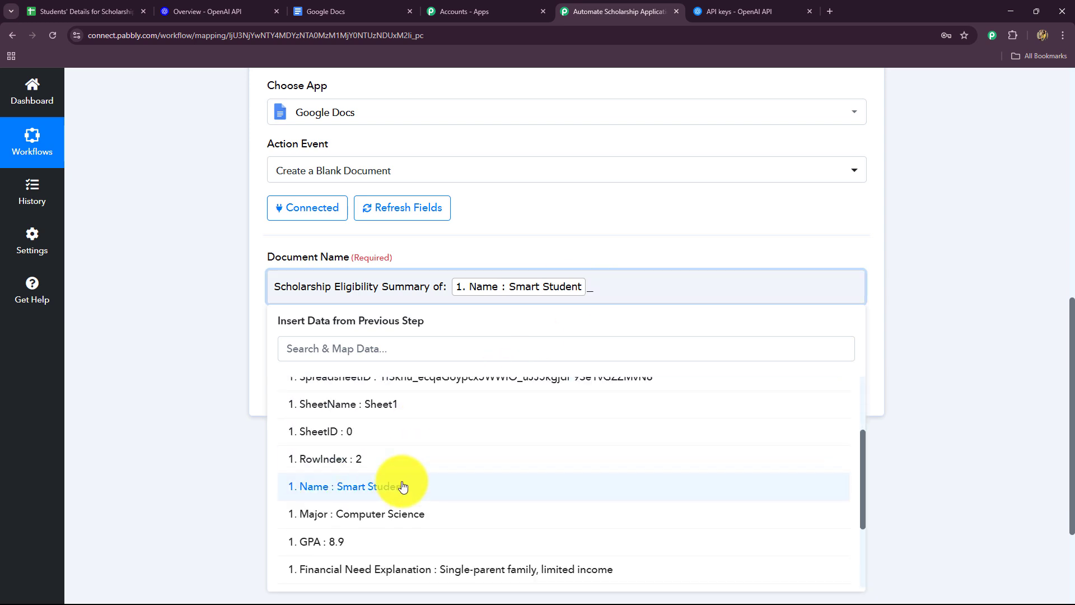
left_click(380, 514)
left_click(149, 421)
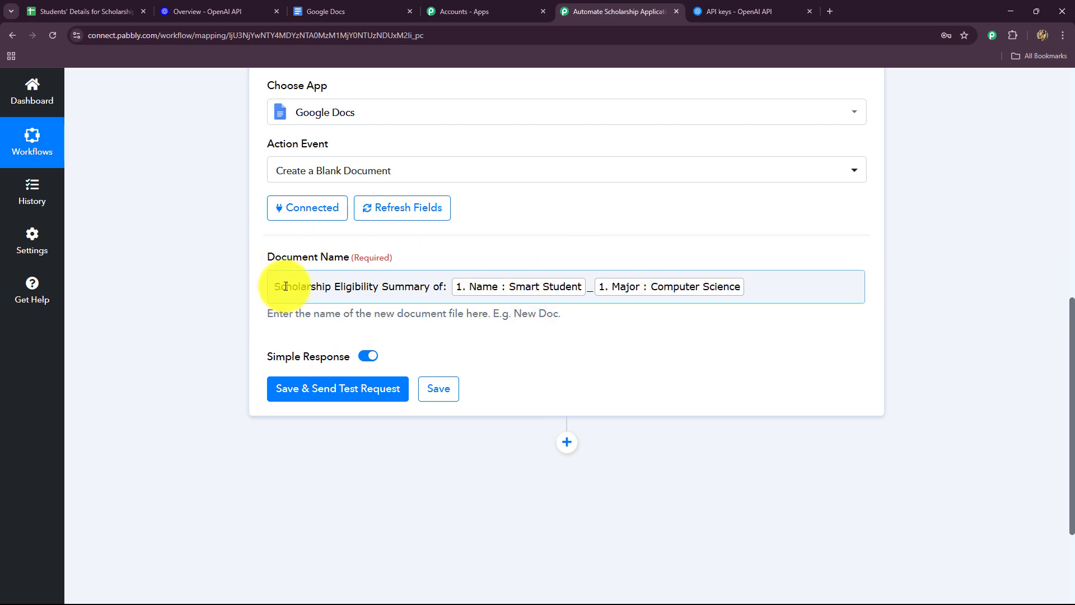
left_click_drag(274, 286, 444, 287)
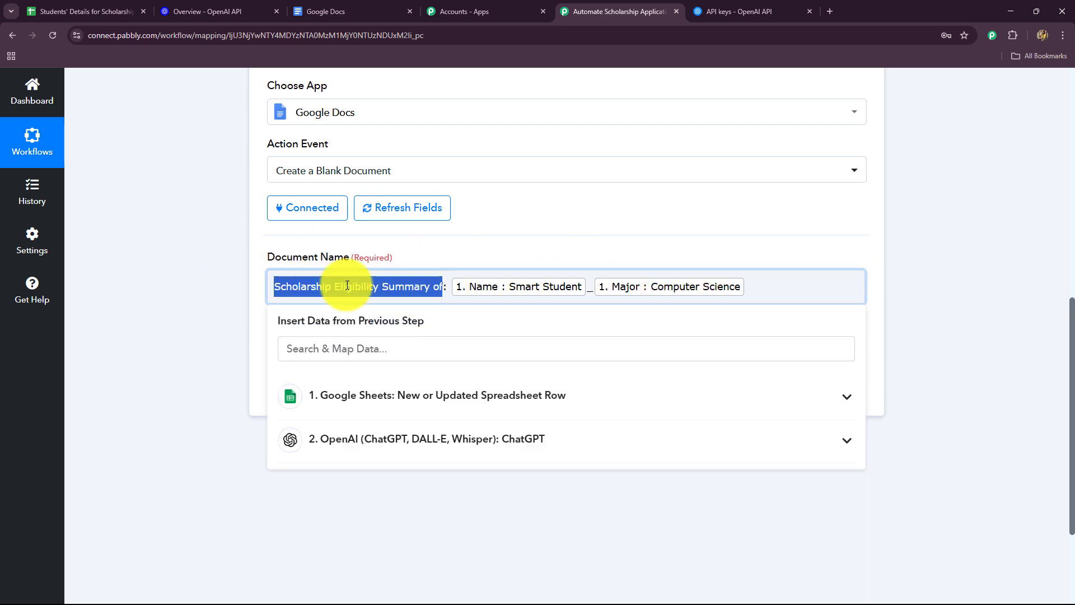
left_click(195, 291)
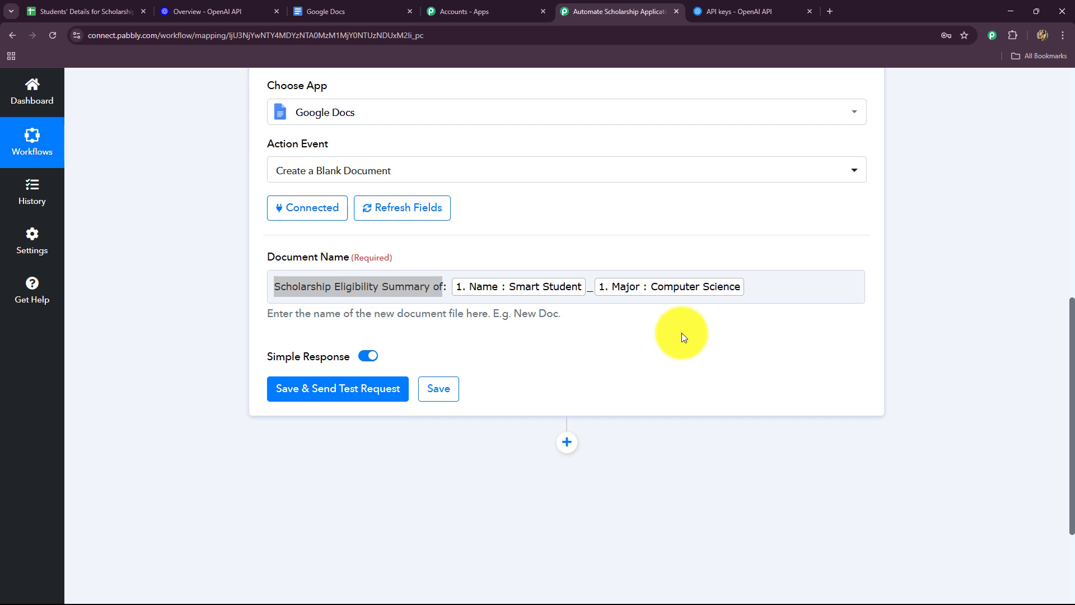
Step: Save and test the blank document action, check the newly created file in Google Docs, and return to the workflow
scroll(537, 328, "down", 3)
left_click(307, 238)
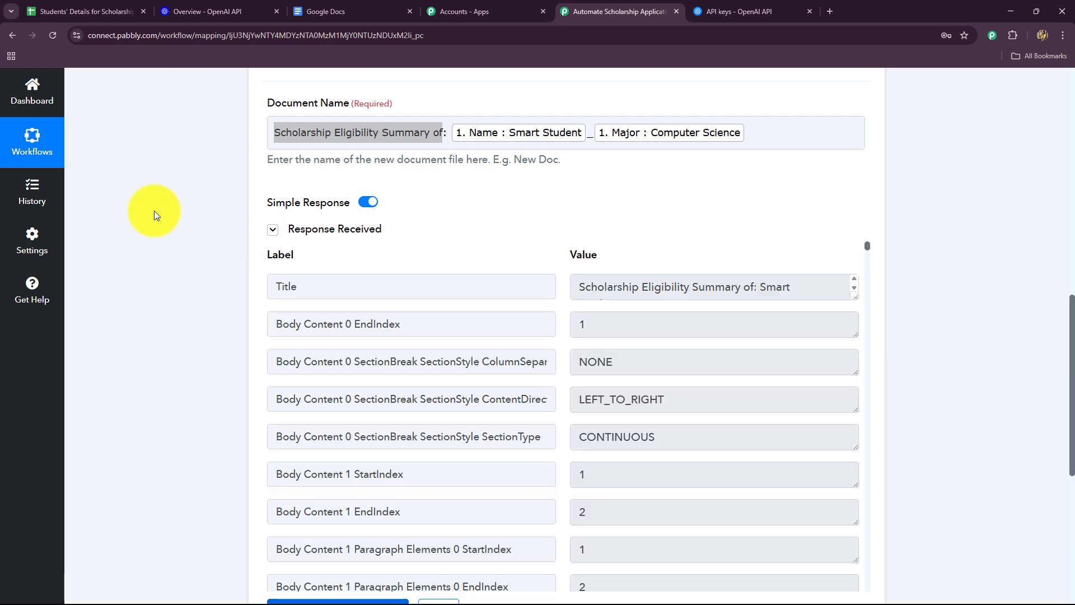
left_click(345, 7)
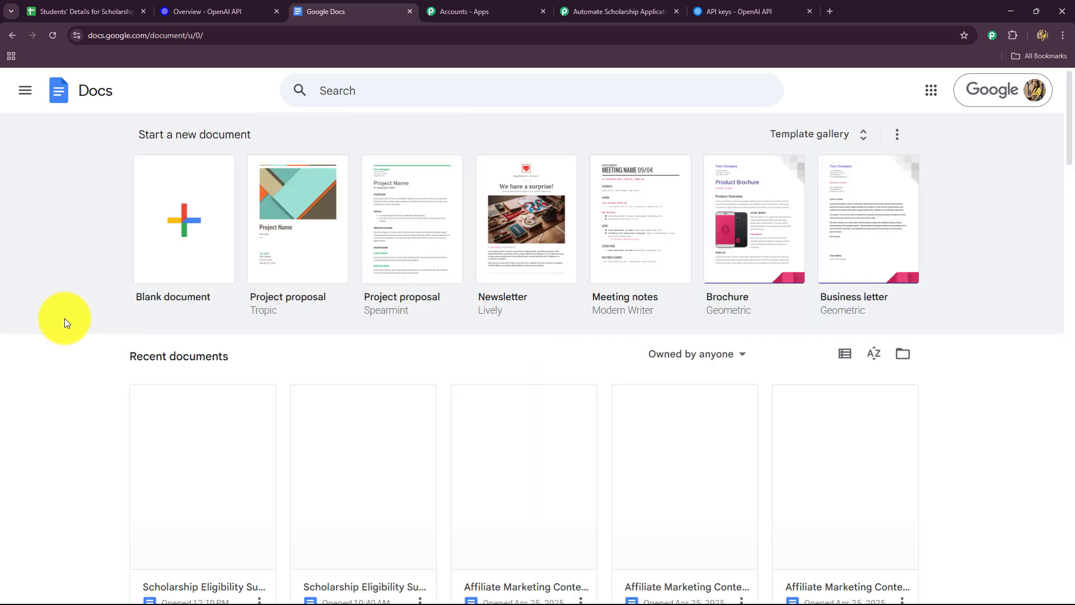
left_click(161, 489)
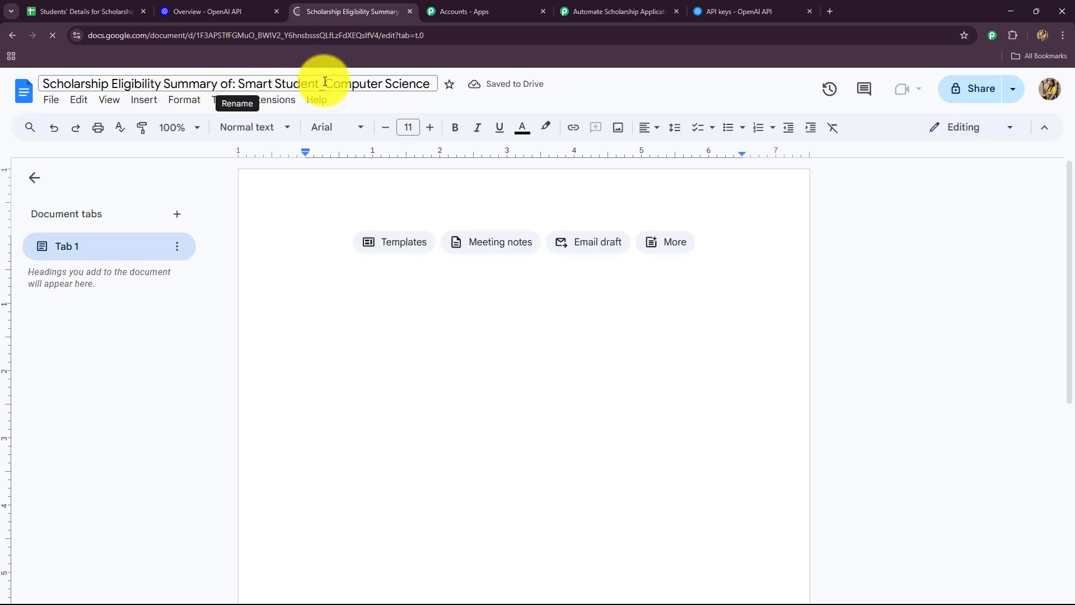
left_click(618, 11)
Step: Add another action step after the blank document step and choose Google Docs as its app
scroll(149, 311, "down", 6)
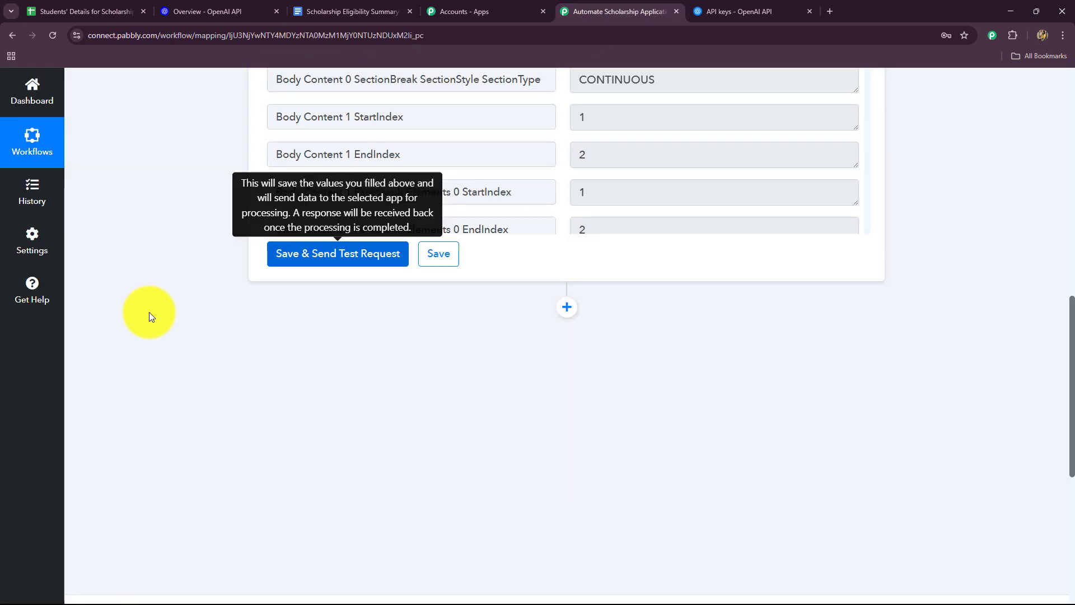
left_click(566, 290)
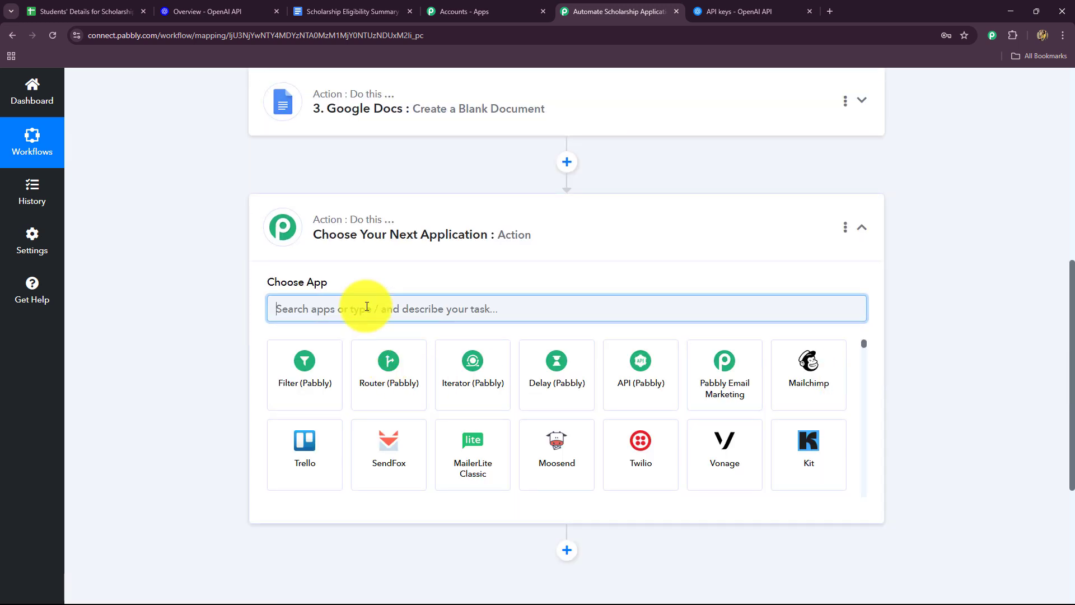
type("o")
key("BackSpace")
type("docs")
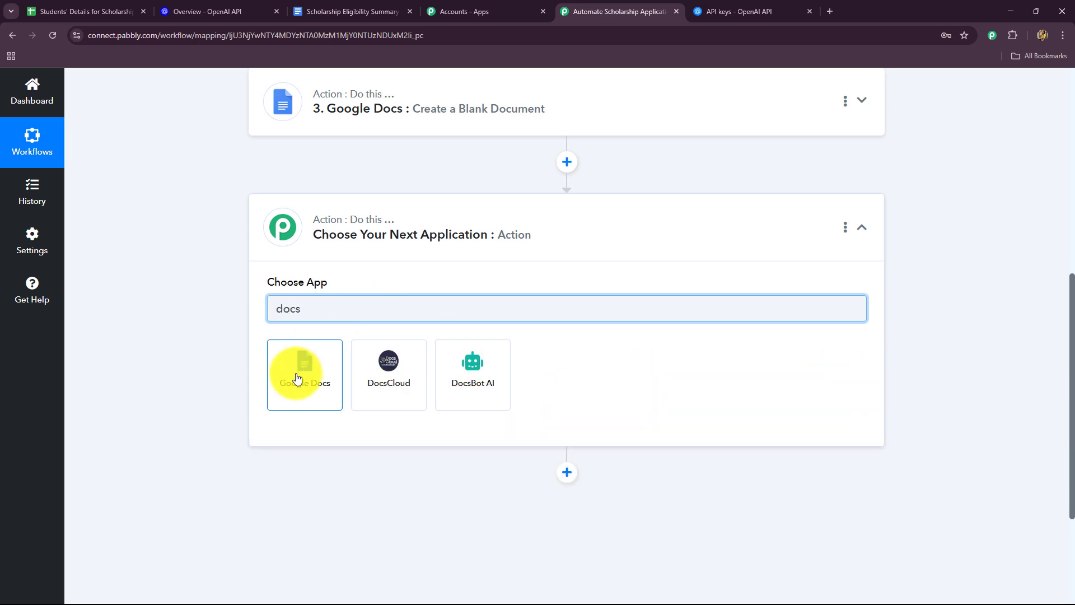
left_click(296, 373)
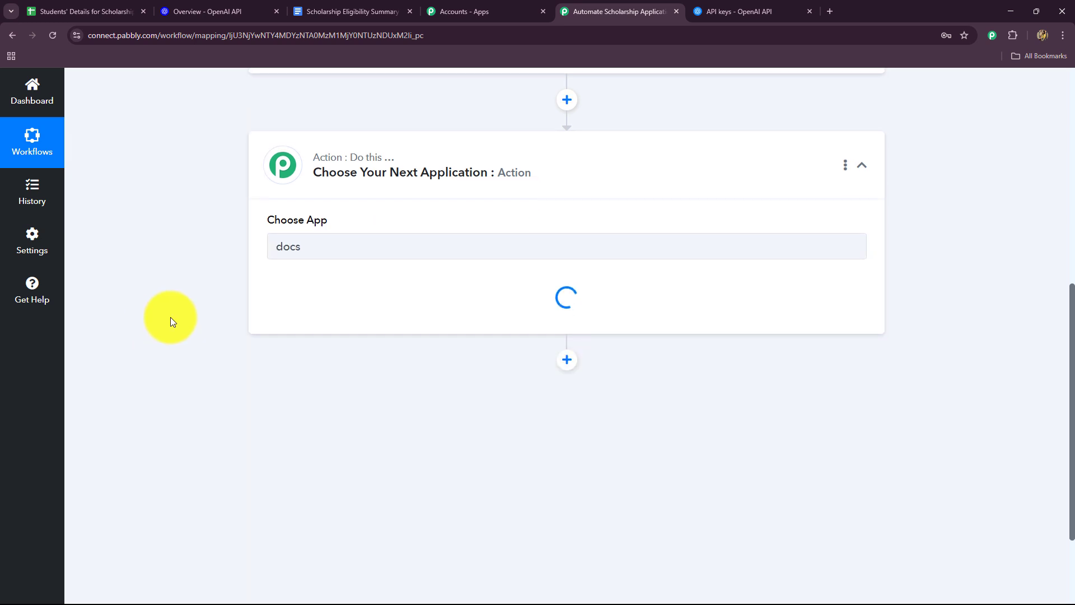
Step: Set the action event to Append a Paragraph to a Document and connect it through the existing Google Docs #5 connection
left_click(294, 234)
left_click(312, 325)
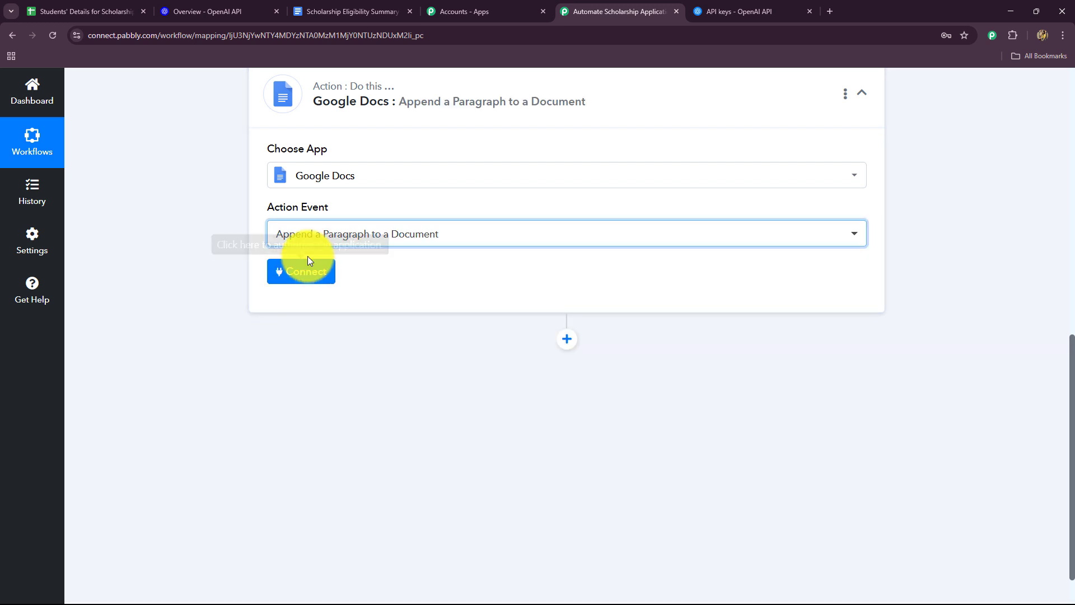
left_click(307, 261)
left_click(554, 578)
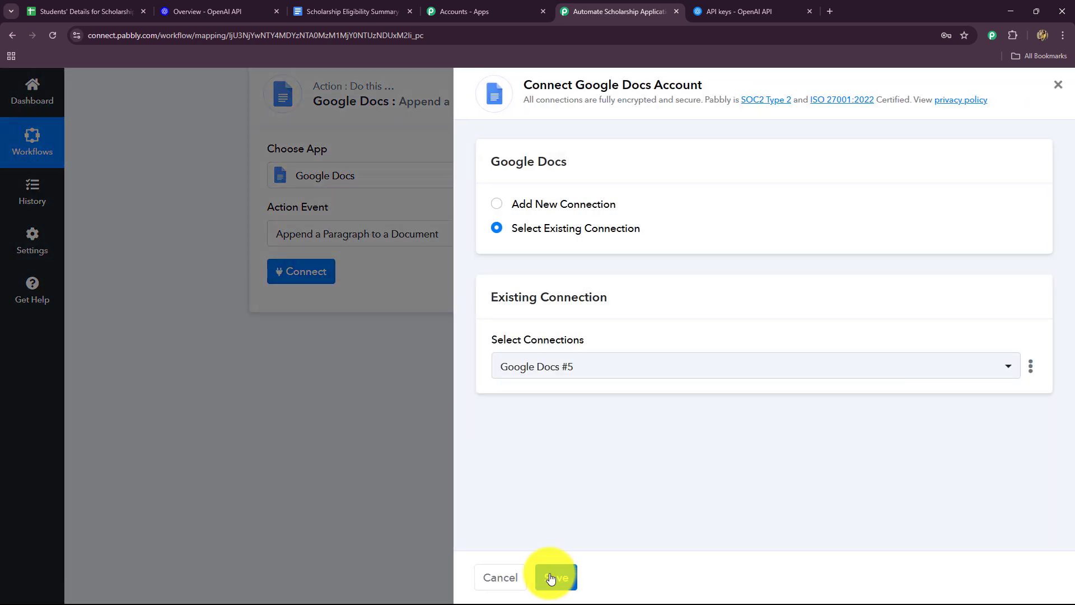
Step: Enable mapping for the Document field and clear its fixed document ID
scroll(210, 397, "down", 2)
scroll(230, 329, "down", 2)
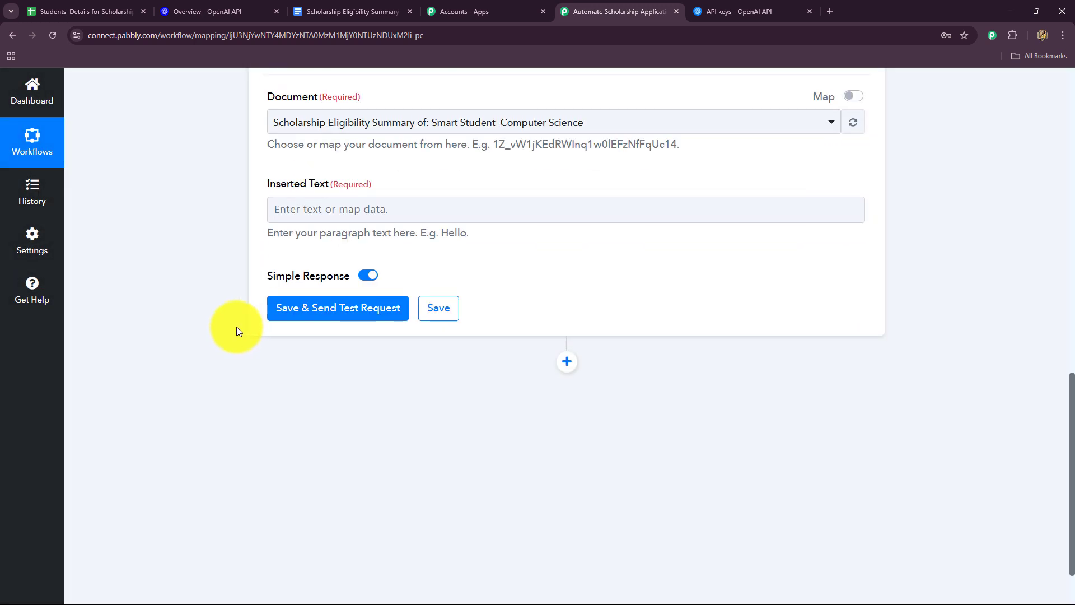
scroll(209, 294, "up", 2)
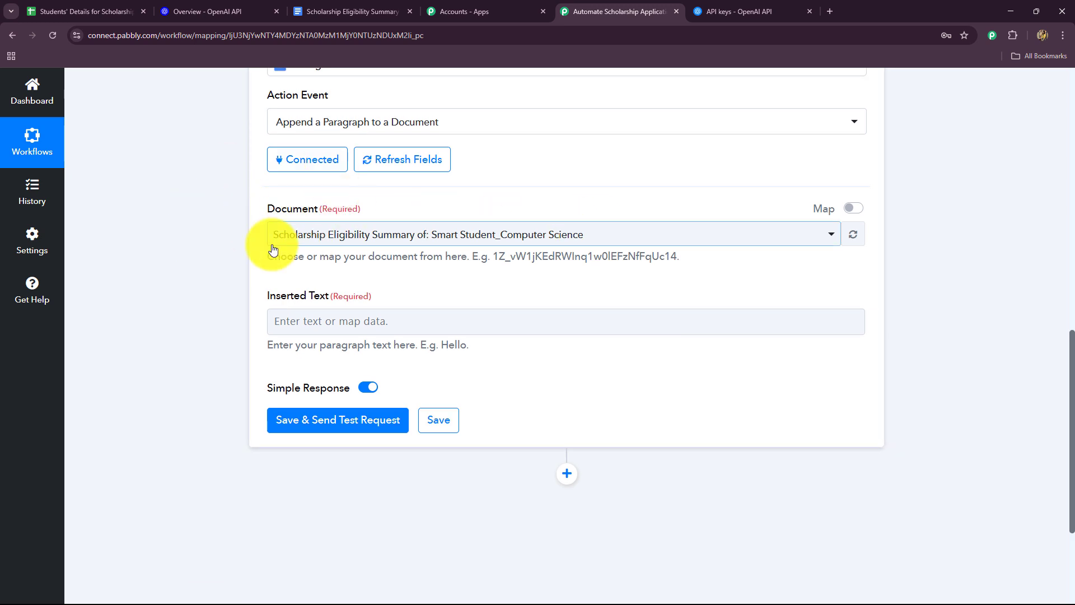
left_click(854, 209)
left_click_drag(615, 241, 209, 272)
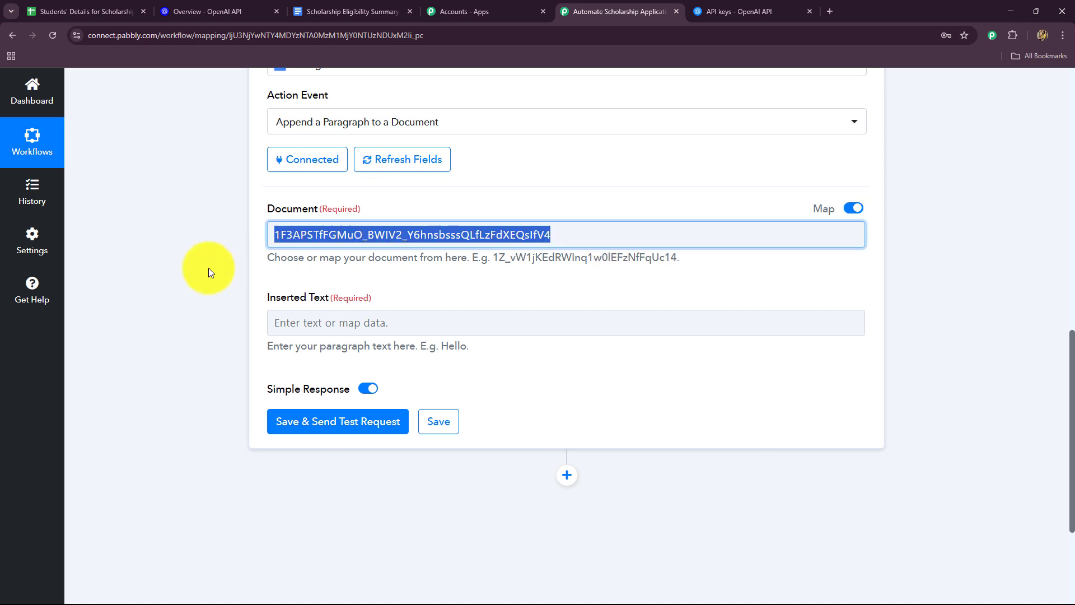
key("BackSpace")
Step: Find the DocumentId value from the Create a Blank Document step by searching "id", and map it into the Document field
scroll(224, 252, "down", 2)
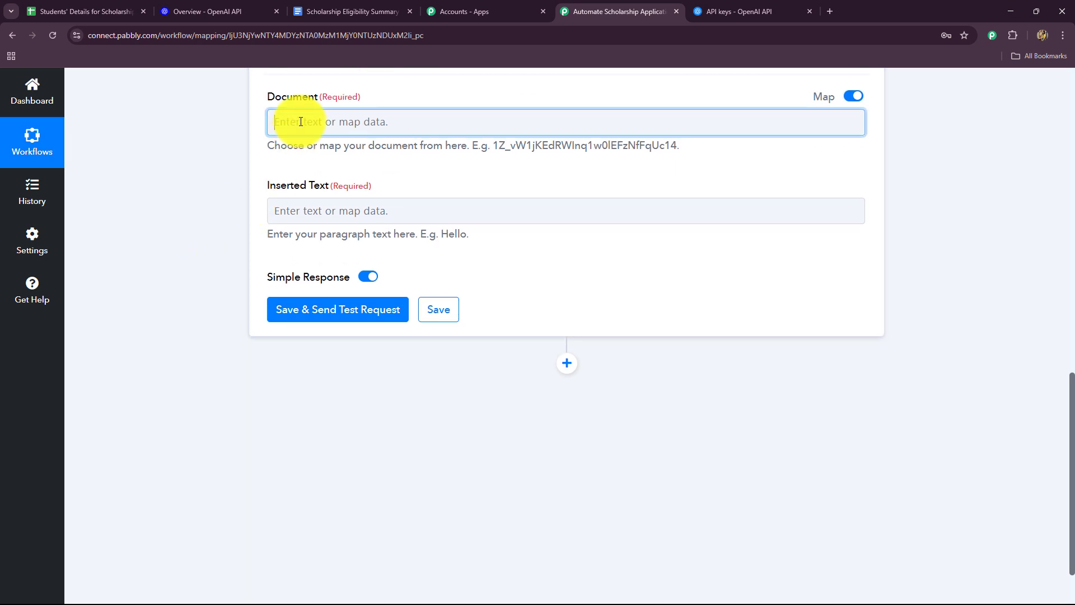
left_click(296, 121)
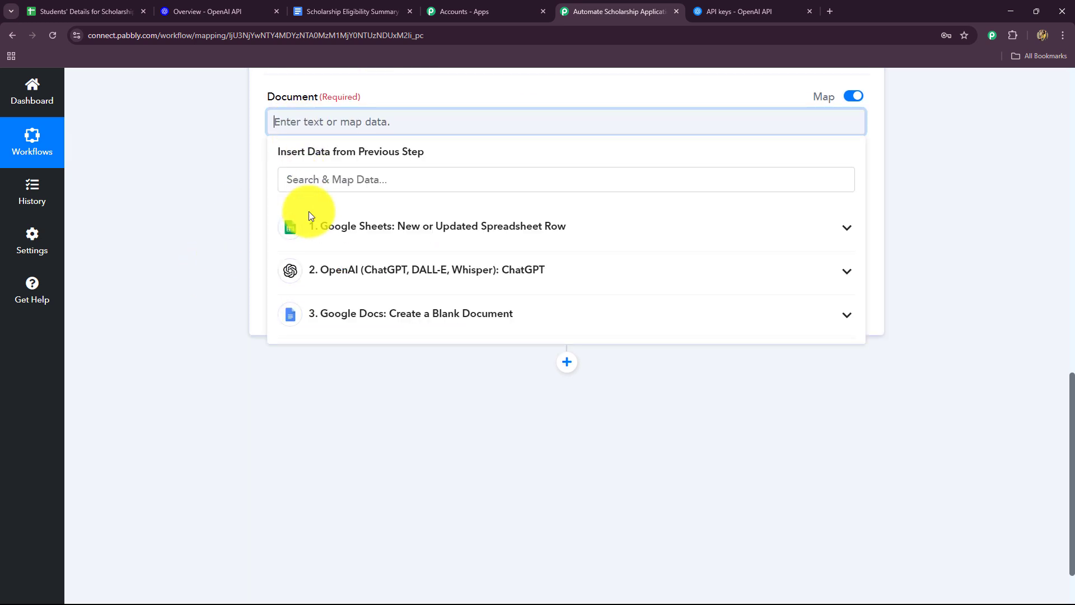
left_click(367, 322)
left_click(355, 180)
type("id")
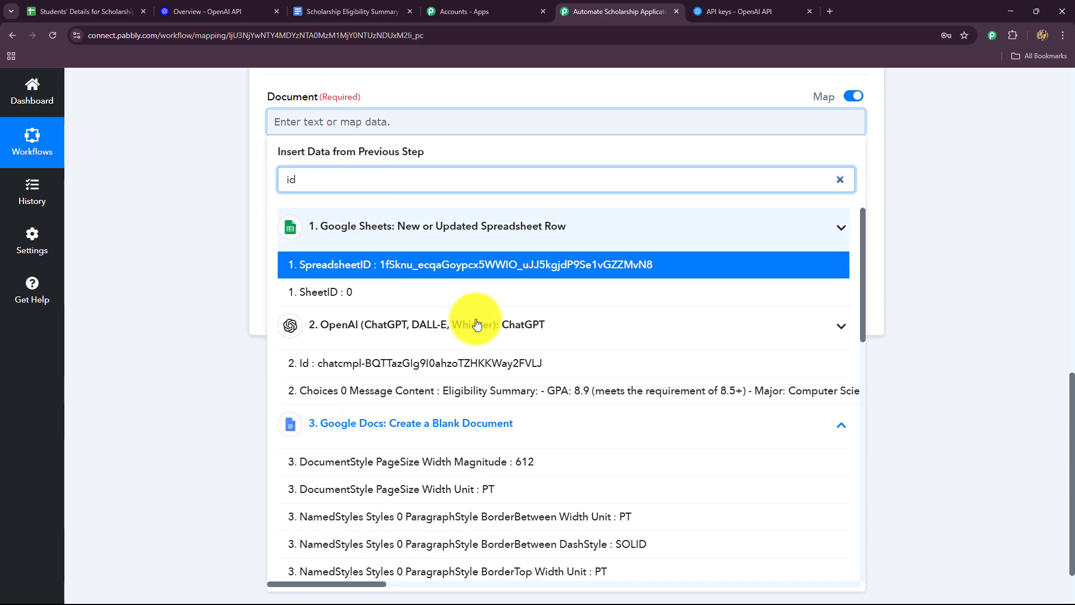
scroll(477, 323, "down", 8)
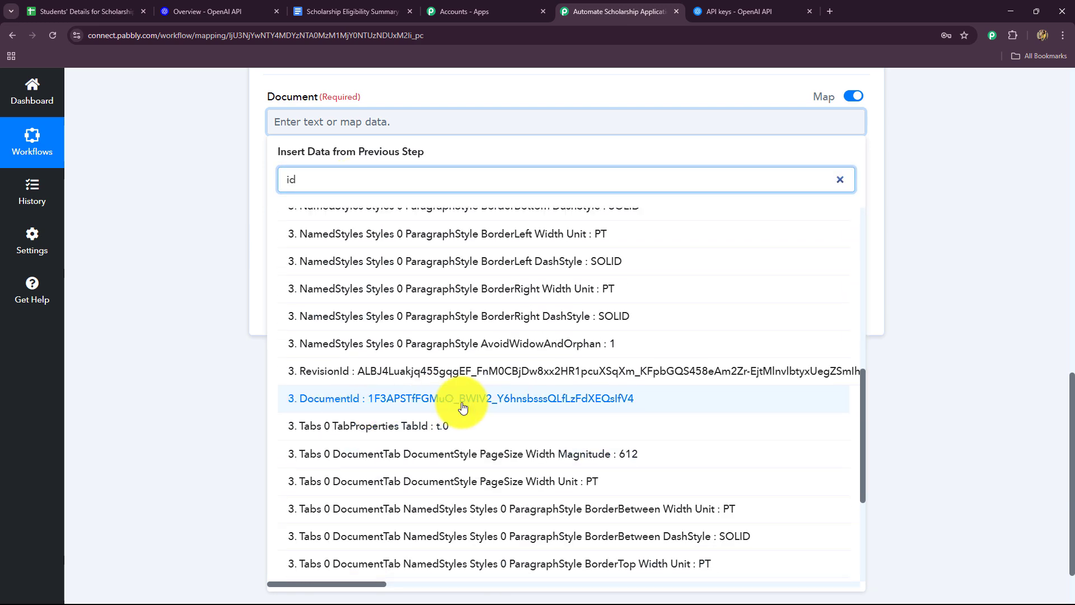
left_click(463, 407)
left_click(201, 255)
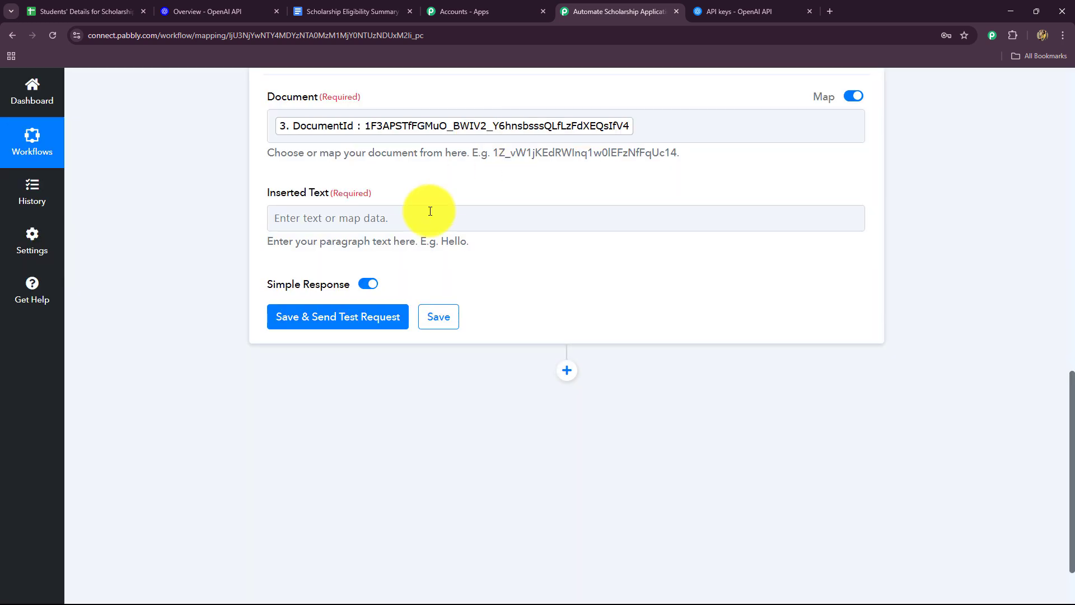
Step: Map the ChatGPT step's Choices 0 Message Content value into the Inserted Text field
left_click(344, 219)
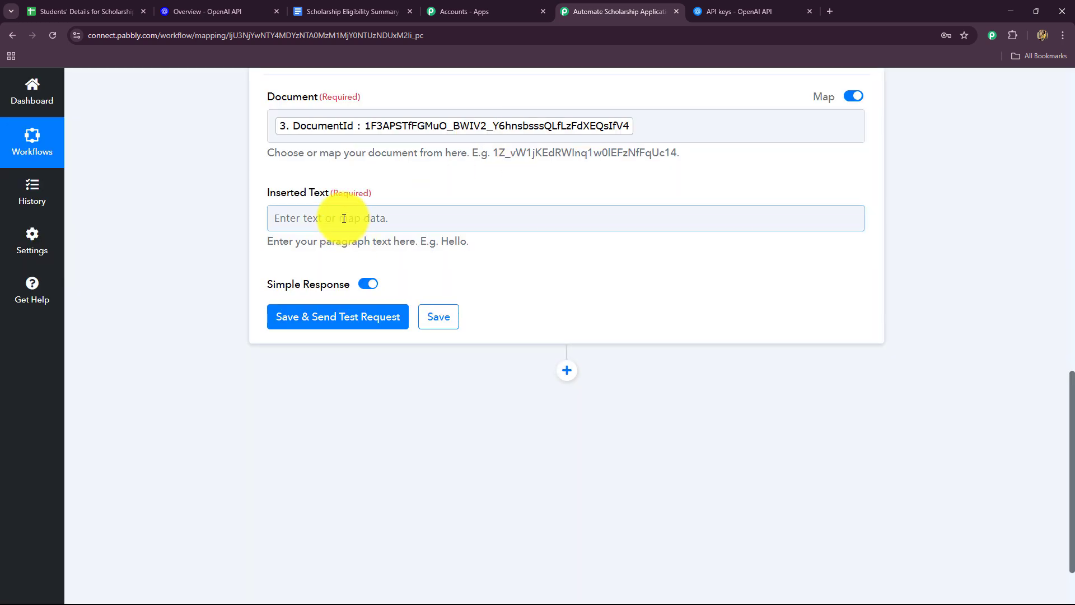
scroll(281, 224, "down", 2)
left_click(336, 283)
left_click(538, 497)
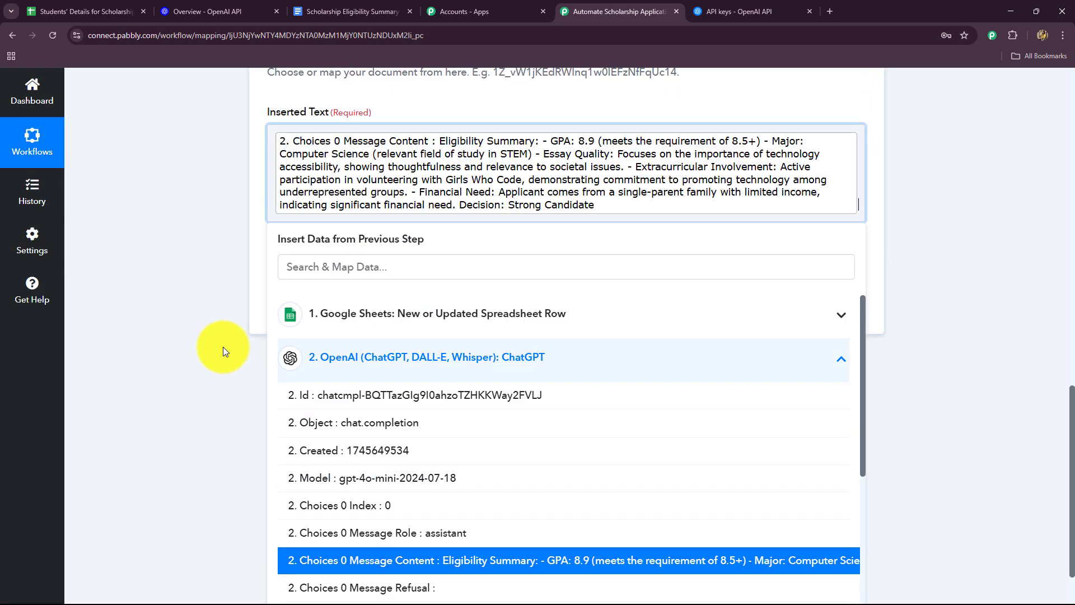
left_click(223, 351)
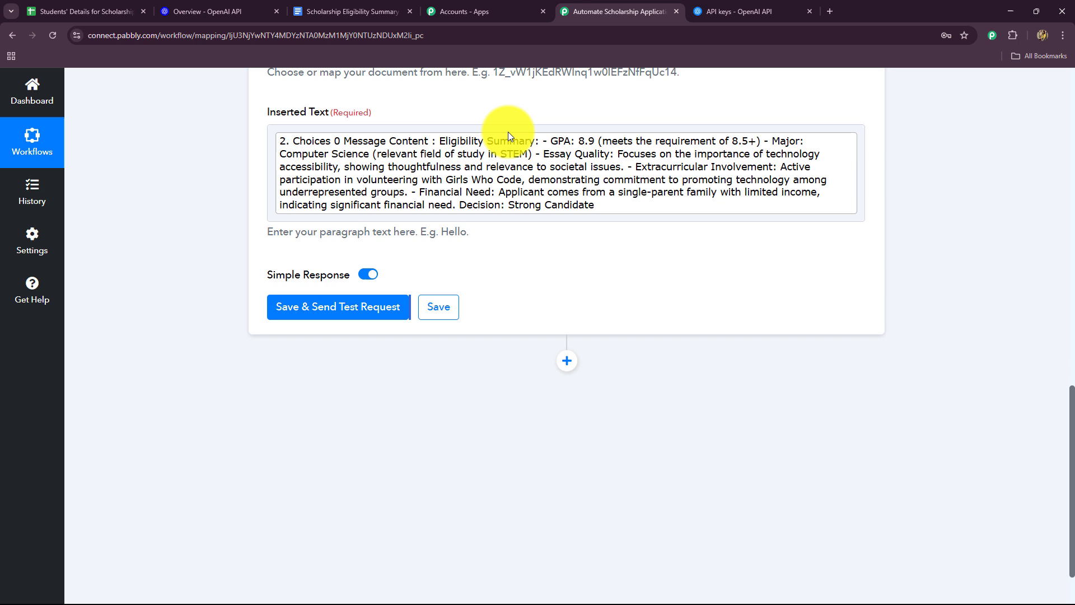
Step: Try to save the Append a Paragraph to a Document step and send its test request
left_click(333, 311)
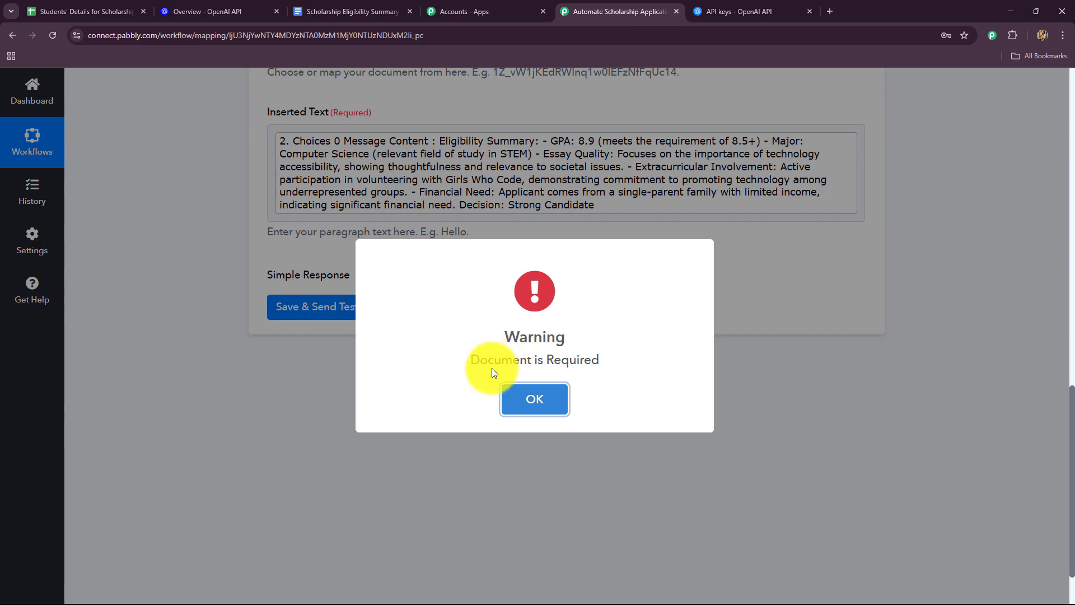
left_click(535, 398)
scroll(374, 345, "up", 3)
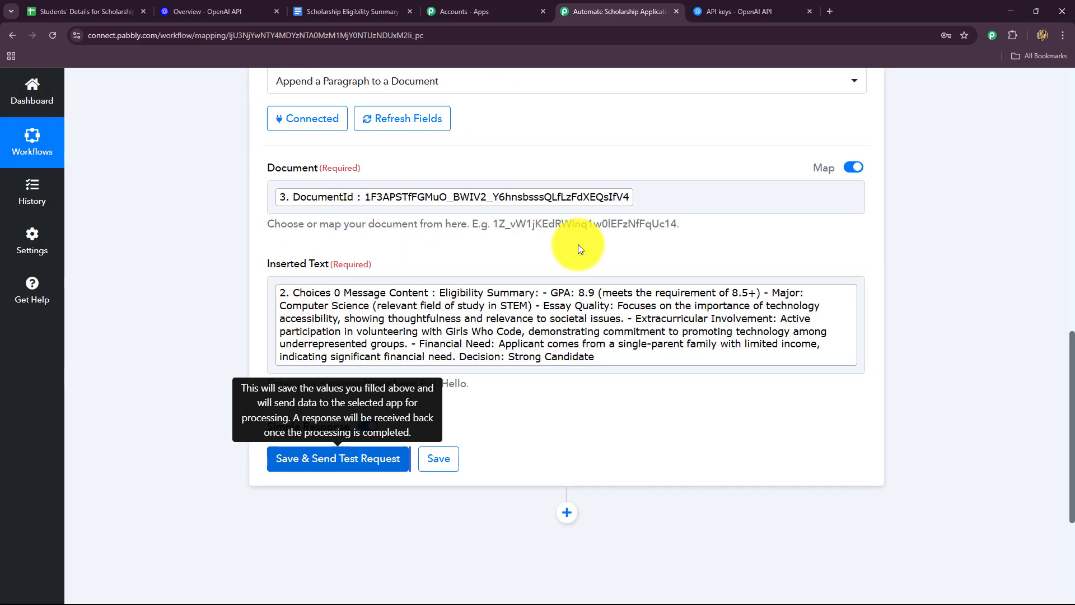
Step: Clear the Document field and remap it to the DocumentId from the Create a Blank Document step, searching for "id"
left_click(207, 225)
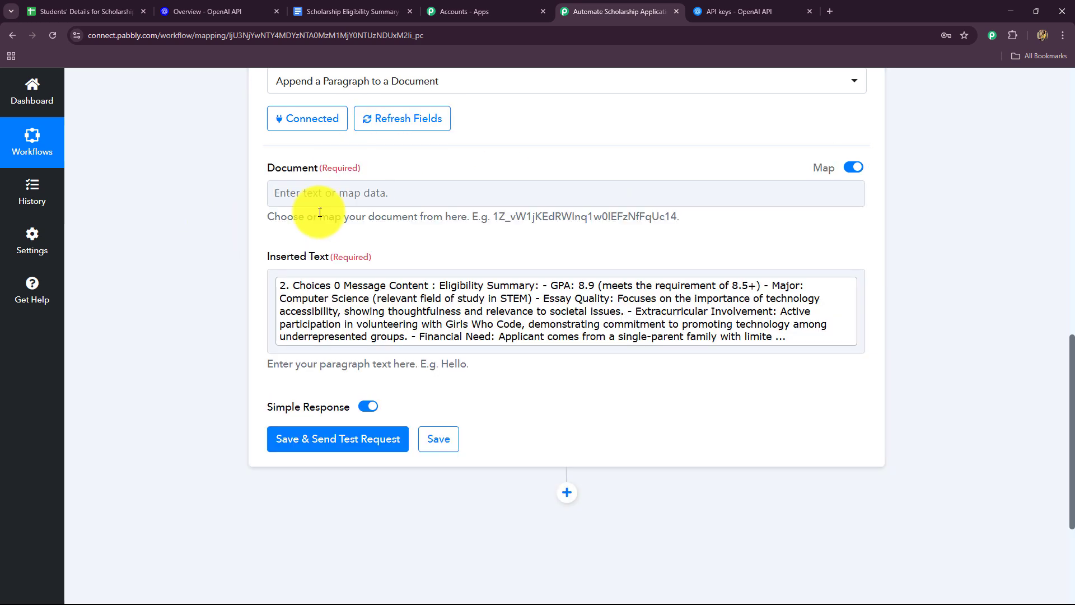
left_click(289, 194)
scroll(306, 230, "down", 2)
left_click(322, 270)
left_click(342, 142)
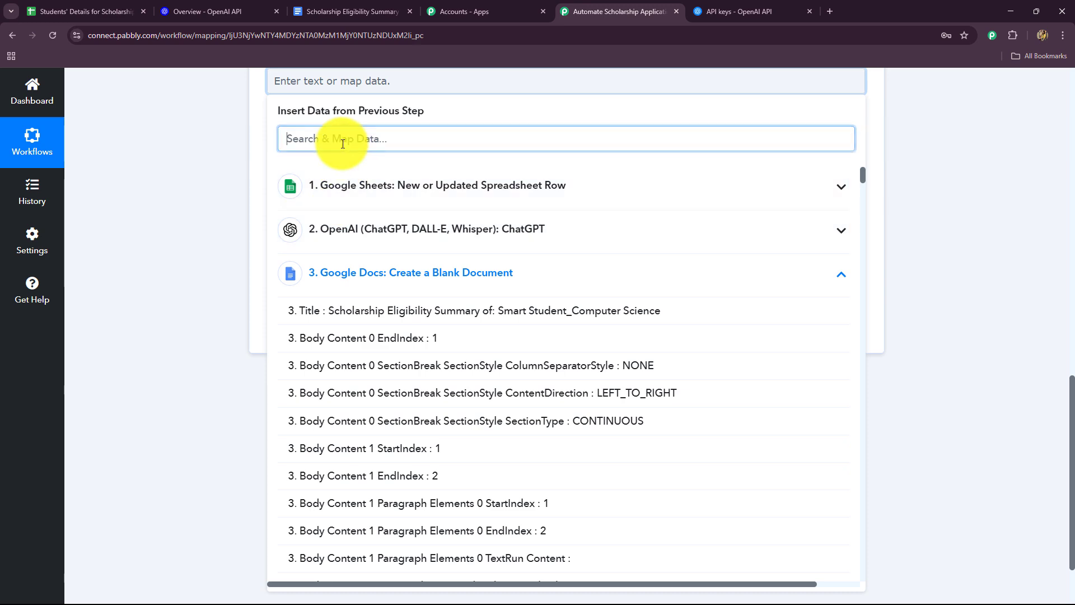
type("id")
scroll(358, 364, "down", 10)
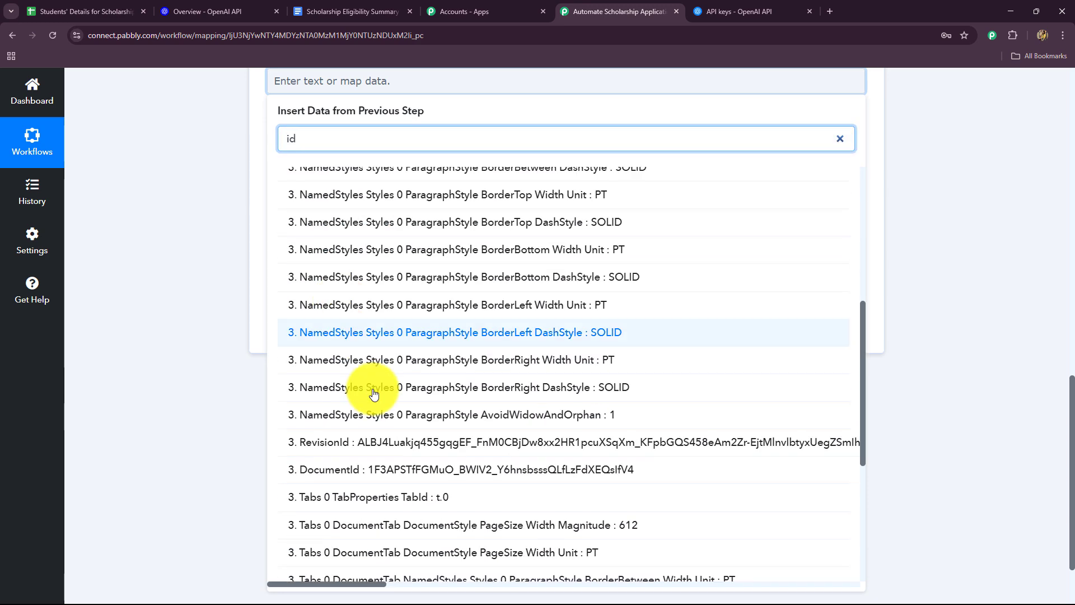
left_click(379, 476)
left_click(200, 380)
Step: Save the Append a Paragraph to a Document step and send its test request
left_click(348, 334)
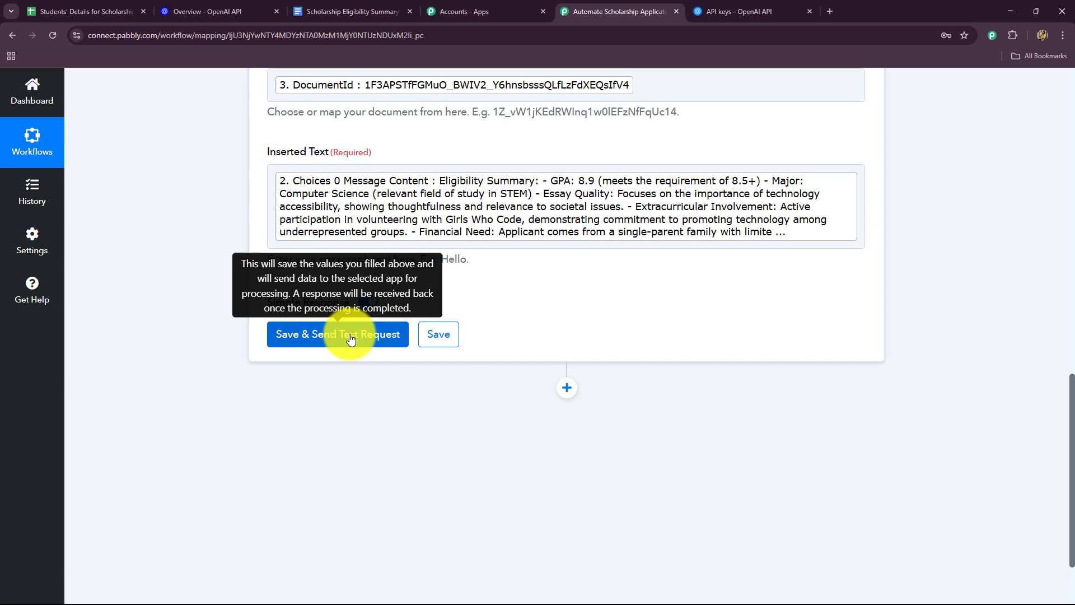
left_click(350, 335)
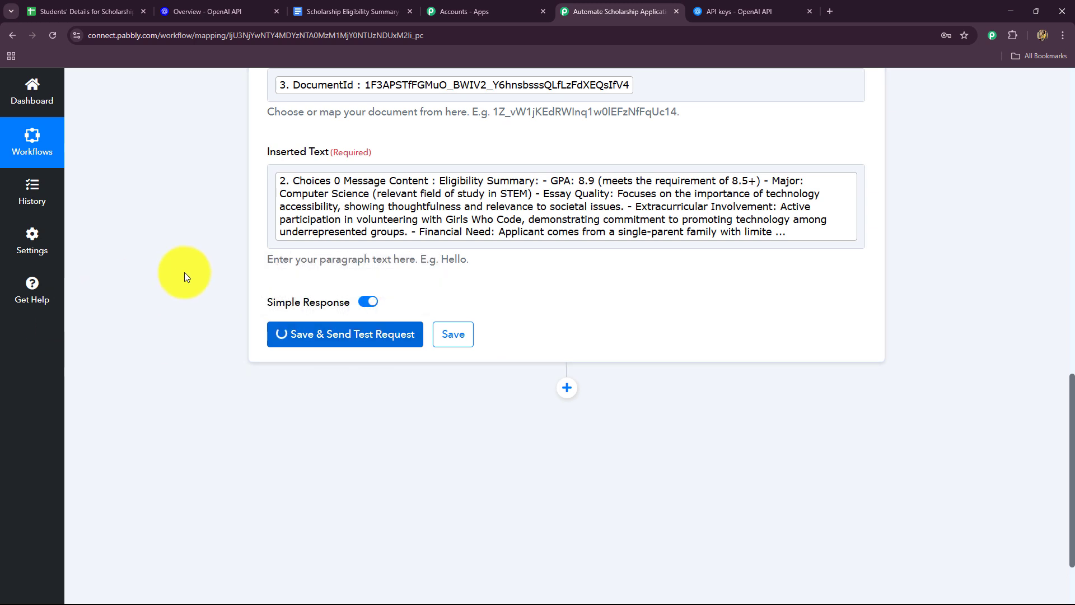
scroll(183, 273, "down", 4)
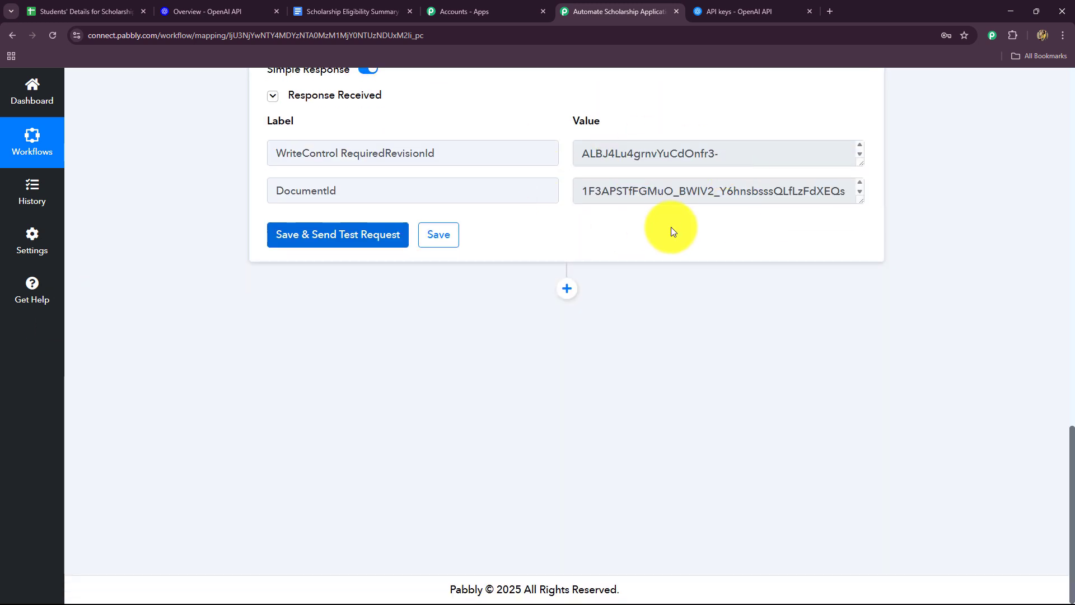
Step: Switch to the Google Docs eligibility summary document to check the appended paragraph, and return to the Pabbly Connect workflow
left_click(330, 6)
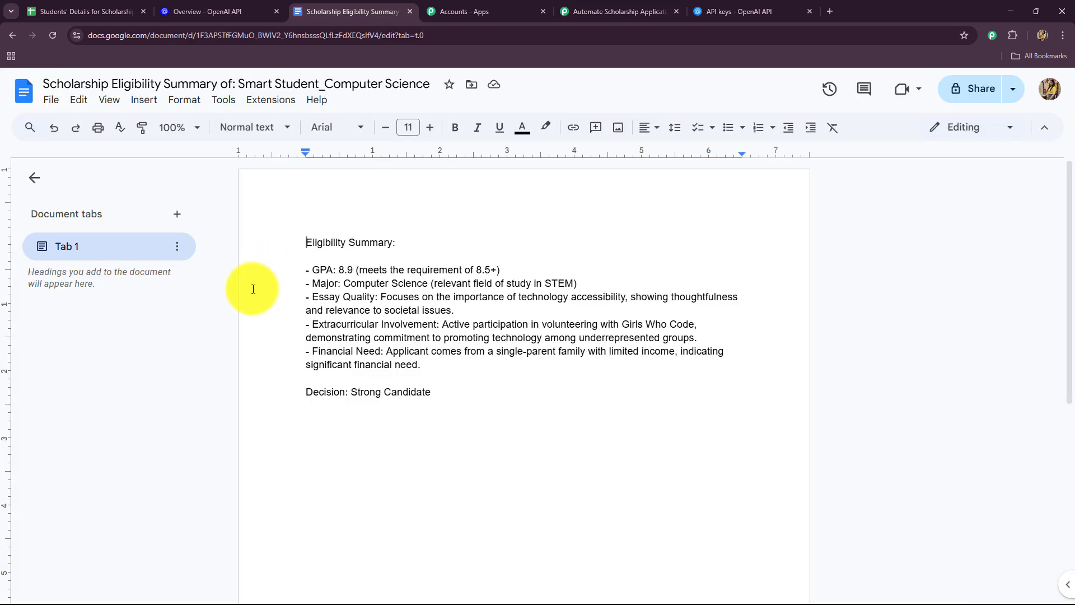
left_click(504, 425)
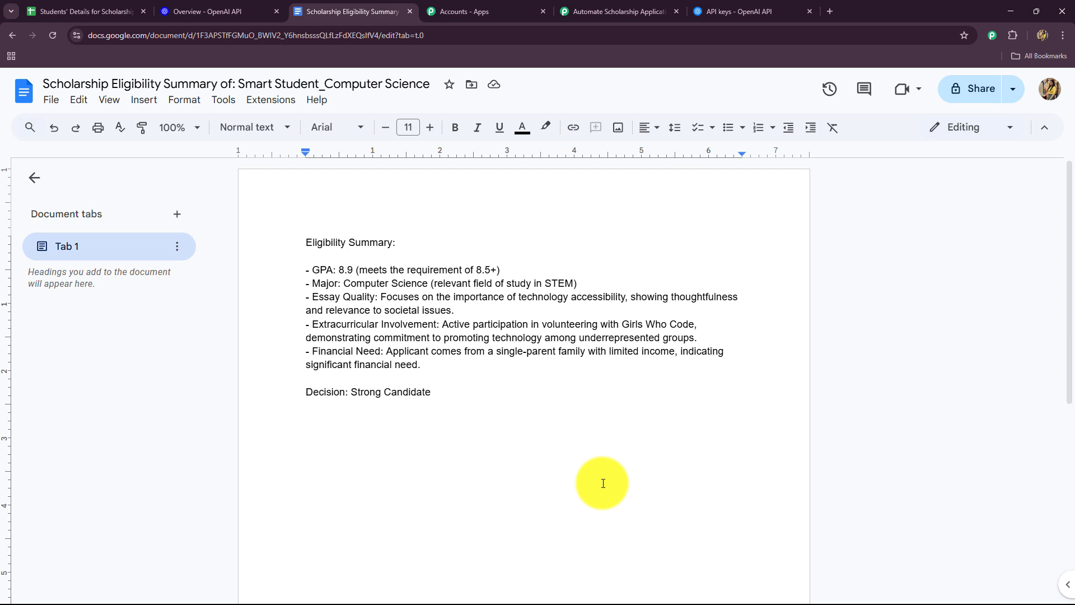
left_click(603, 15)
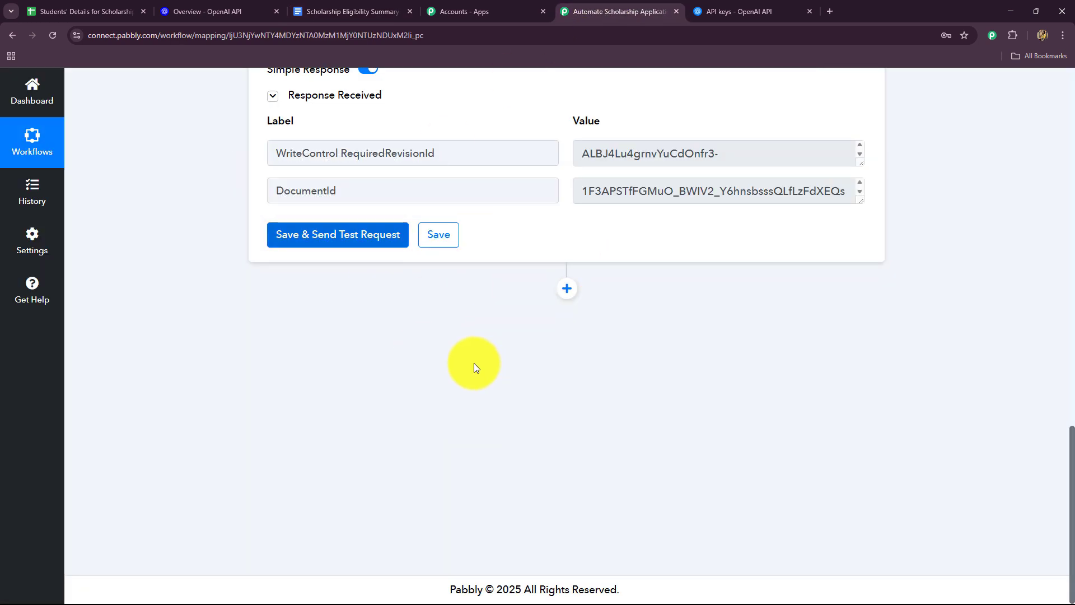
Step: Open the Scholarship Eligibility Summary folder in Google Drive in a new browser tab, and return to the Pabbly Connect workflow
left_click(828, 14)
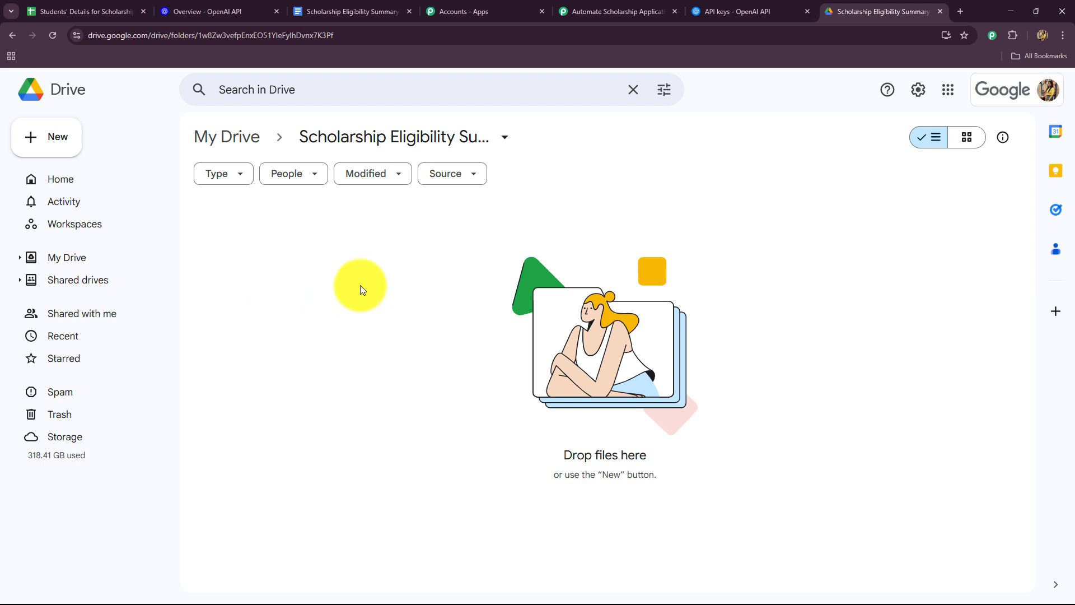
left_click(613, 10)
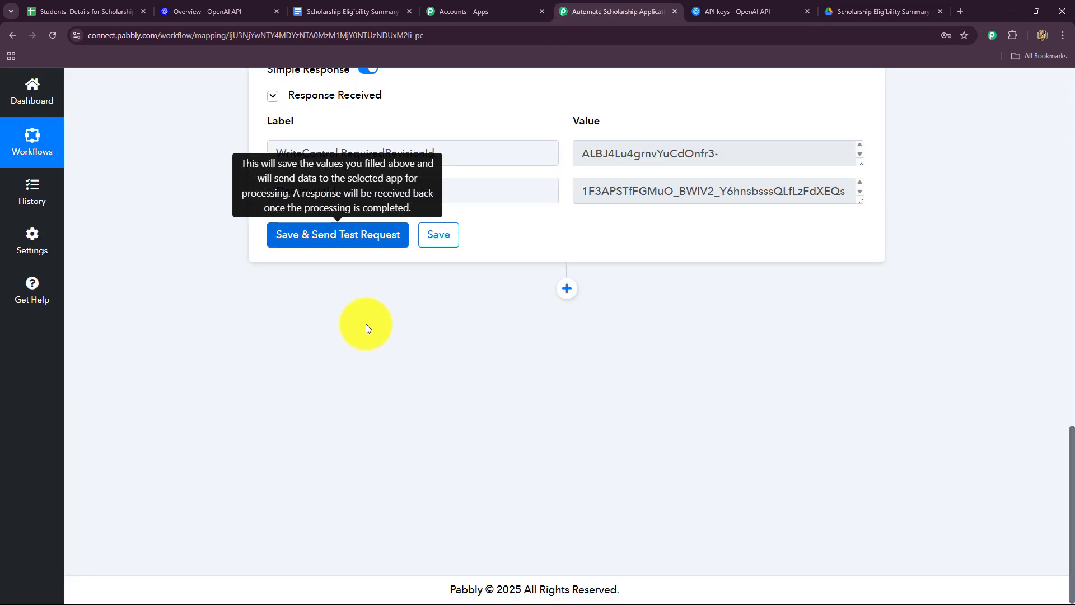
Step: Add an action step after the Append a Paragraph to a Document step and choose Google Drive as its app
left_click(567, 290)
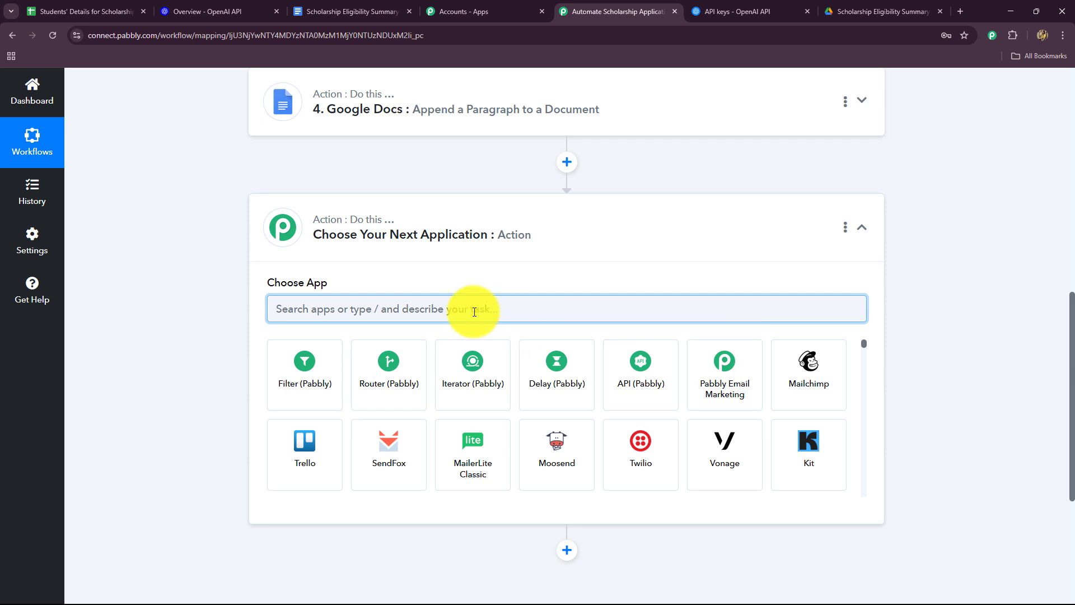
type("goo")
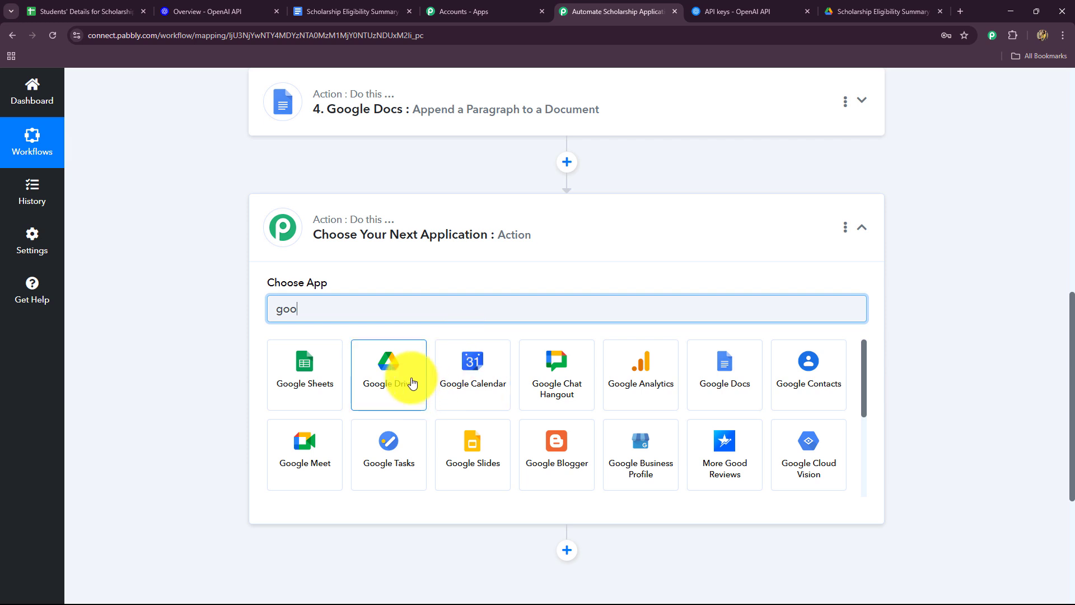
left_click(411, 381)
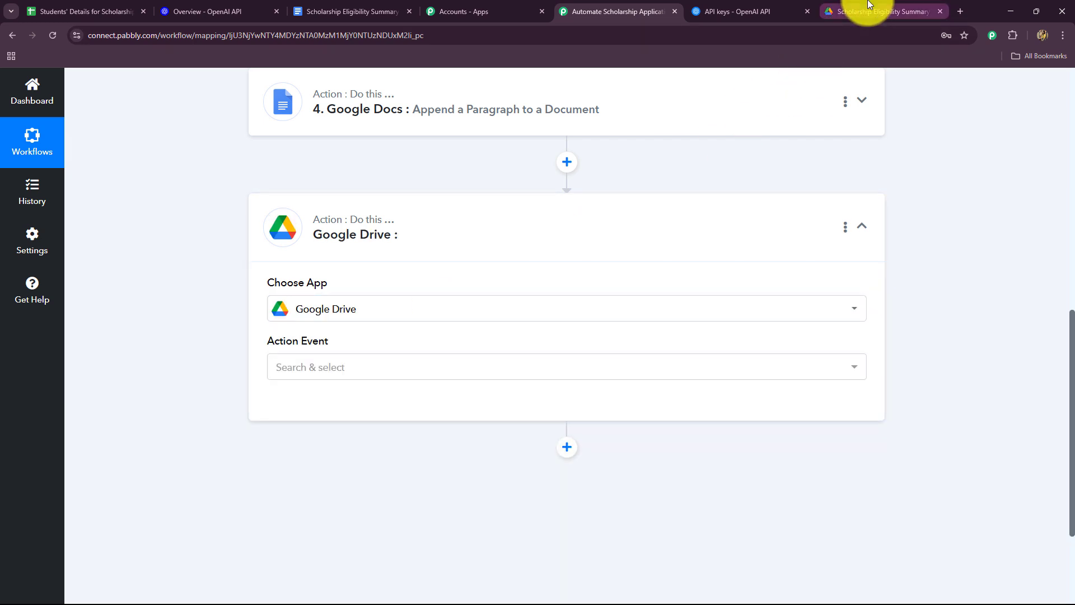
left_click(868, 9)
left_click(595, 9)
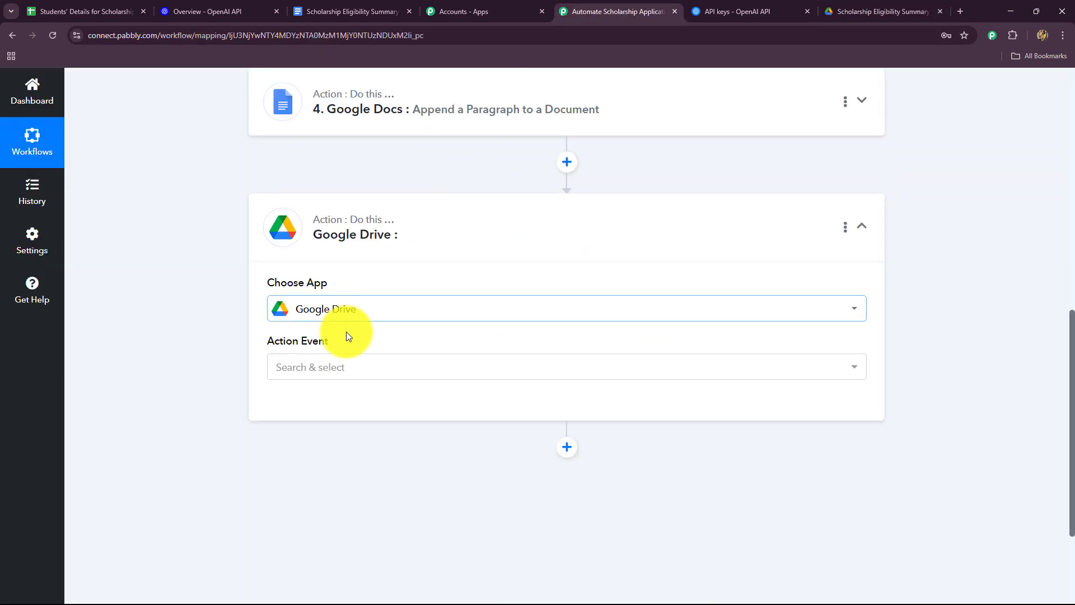
Step: Set the Google Drive action event to Share a File With Anyone and connect the Google Drive account
left_click(324, 366)
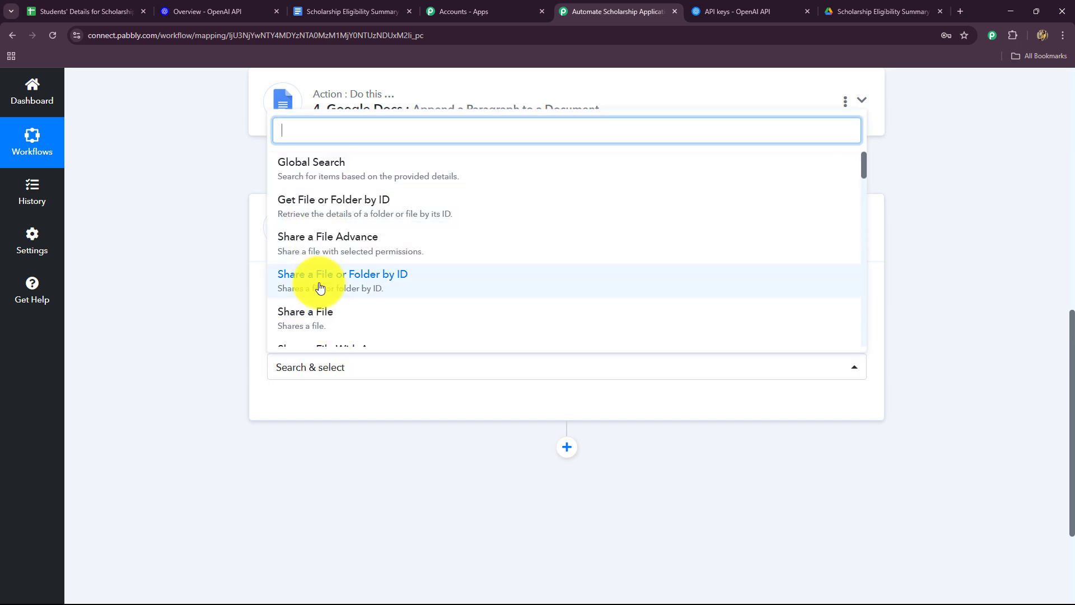
scroll(322, 294, "down", 2)
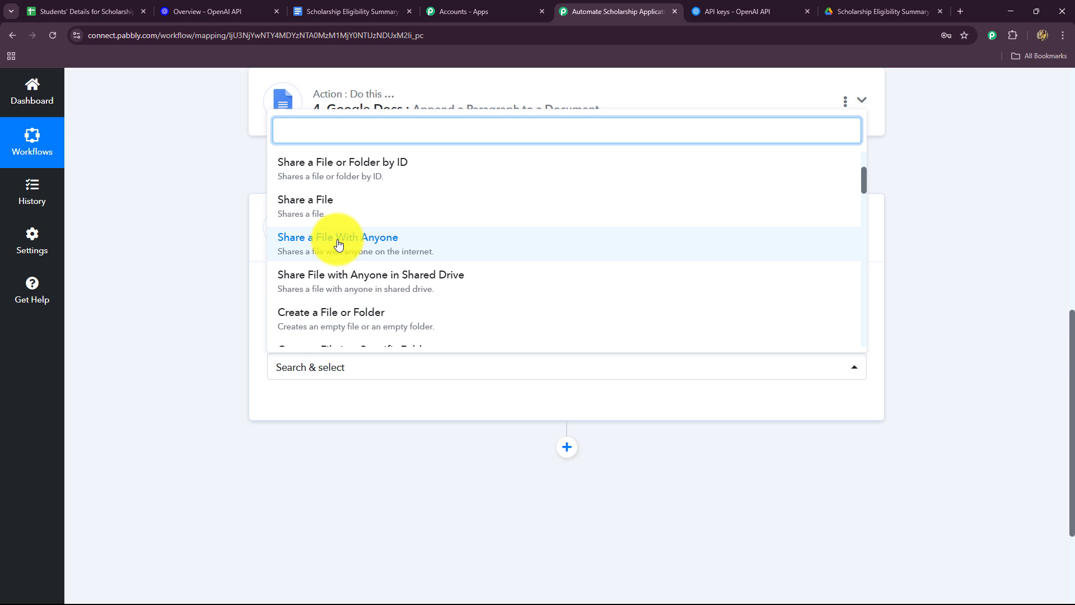
left_click(338, 244)
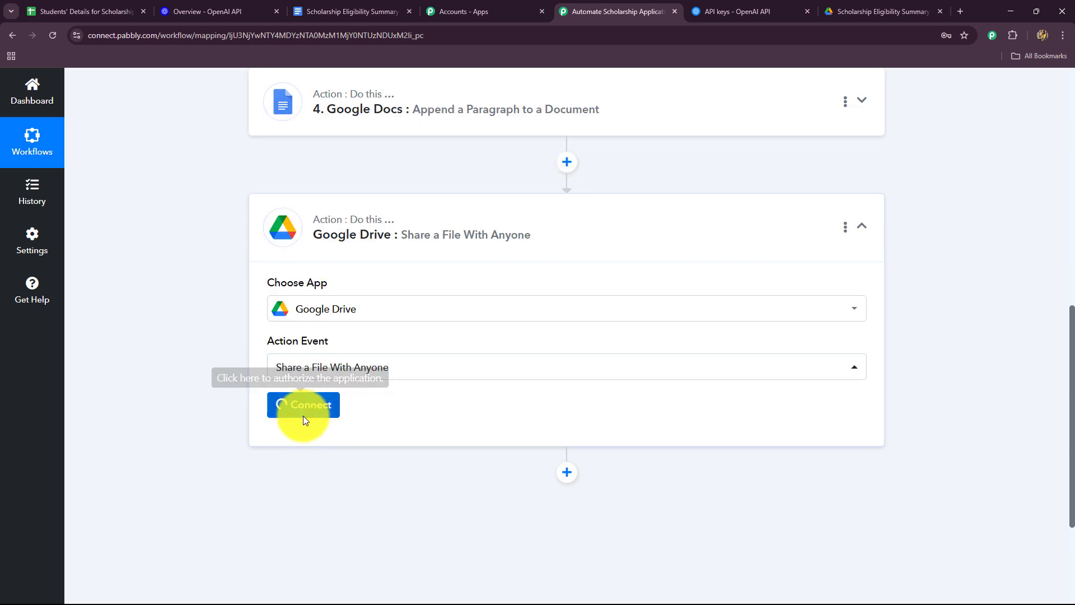
left_click(303, 406)
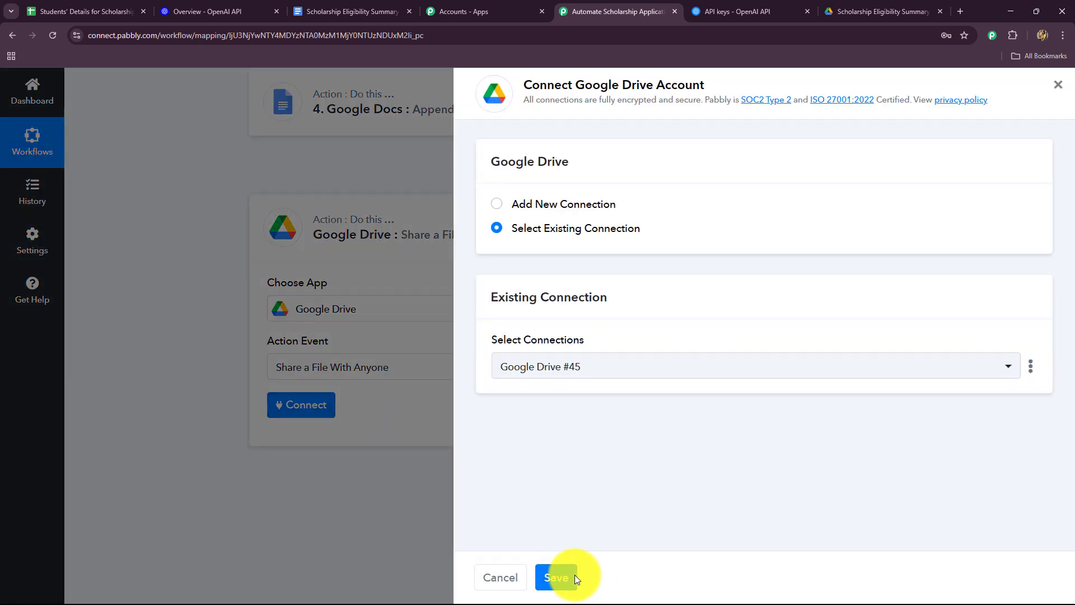
left_click(572, 577)
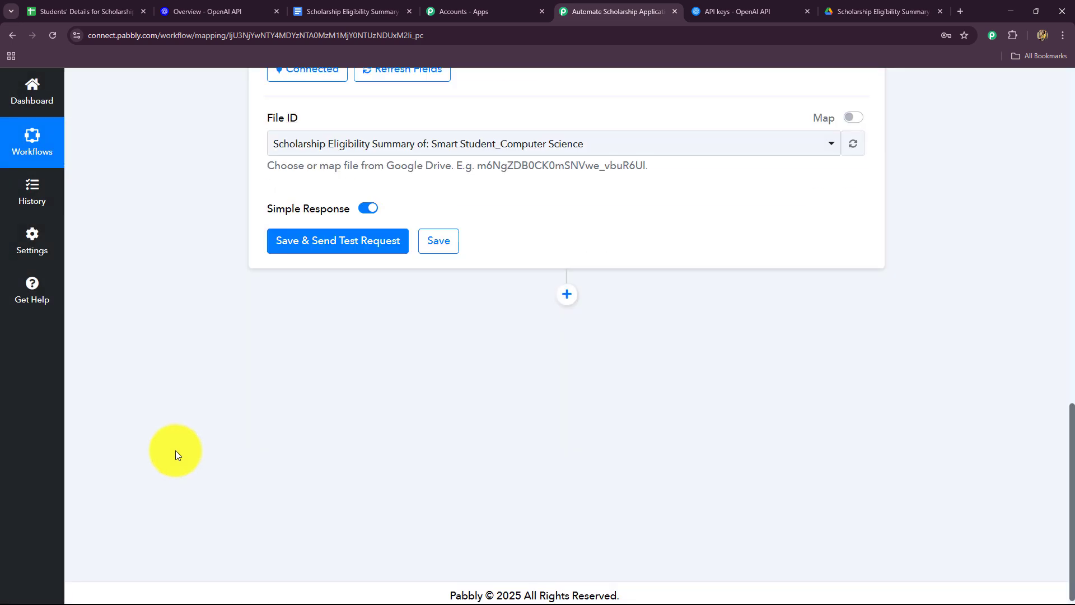
Step: Enable mapping for the File ID field and clear its fixed file ID
scroll(176, 450, "up", 4)
scroll(176, 450, "down", 2)
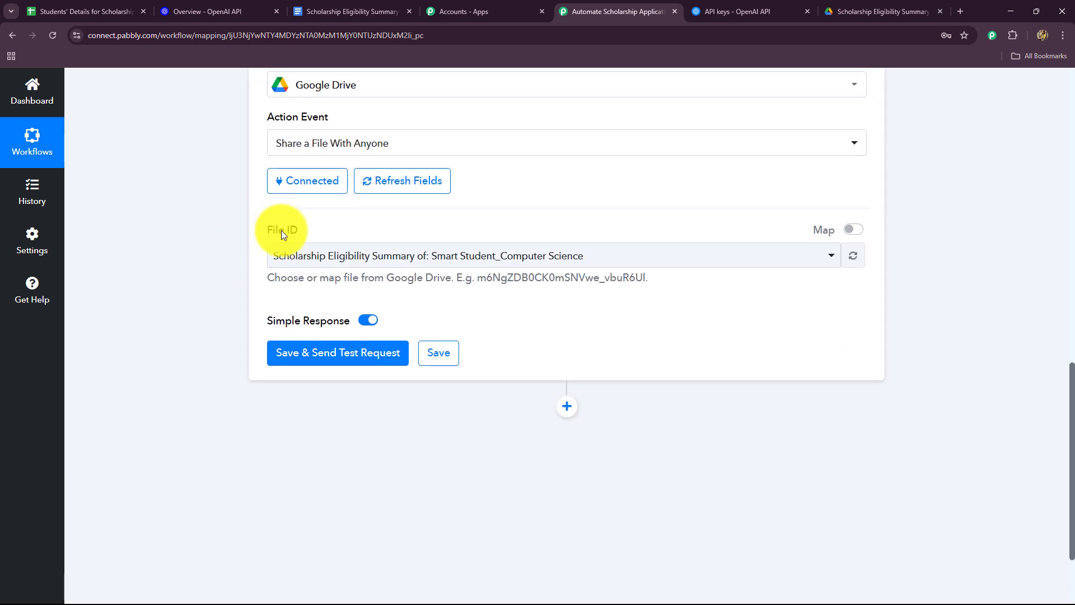
left_click(854, 229)
triple_click(662, 259)
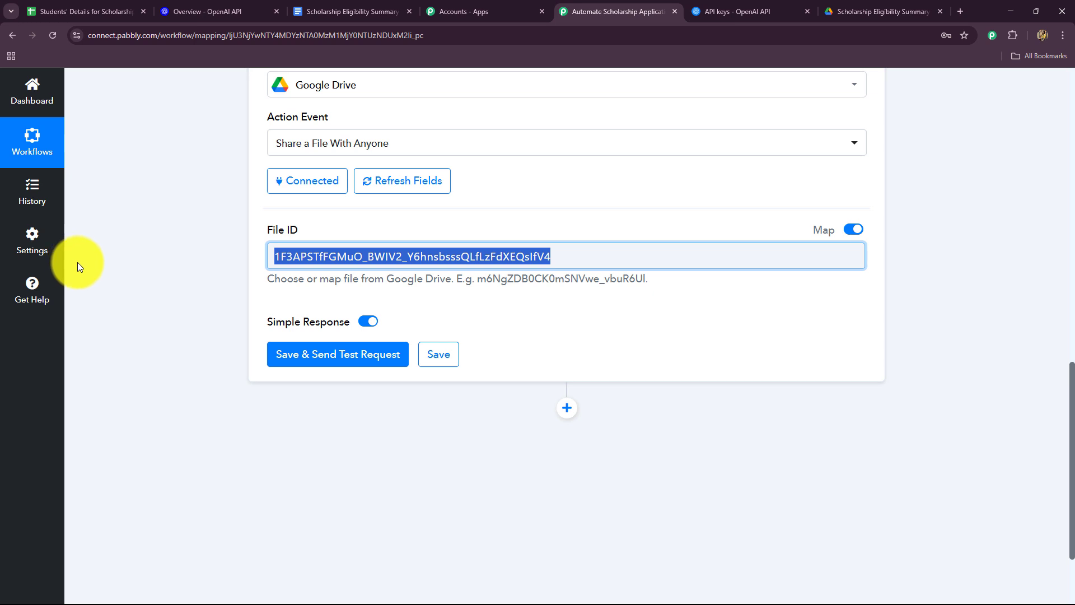
key("BackSpace")
Step: Map the DocumentId from the Append a Paragraph to a Document step into File ID and send the test request
left_click(358, 258)
scroll(358, 314, "down", 2)
left_click(358, 376)
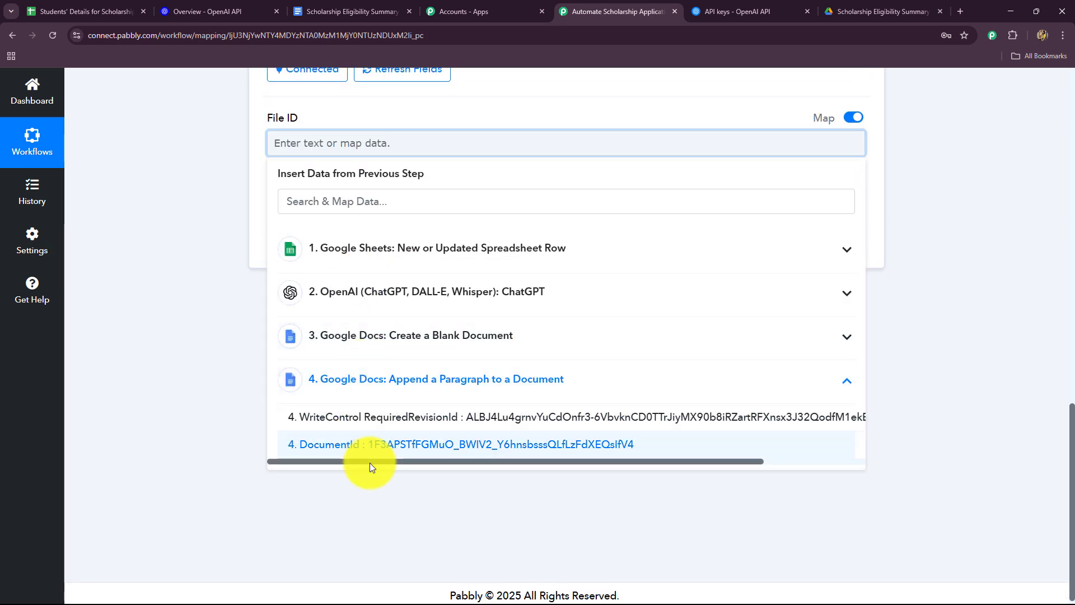
left_click(369, 455)
left_click(155, 302)
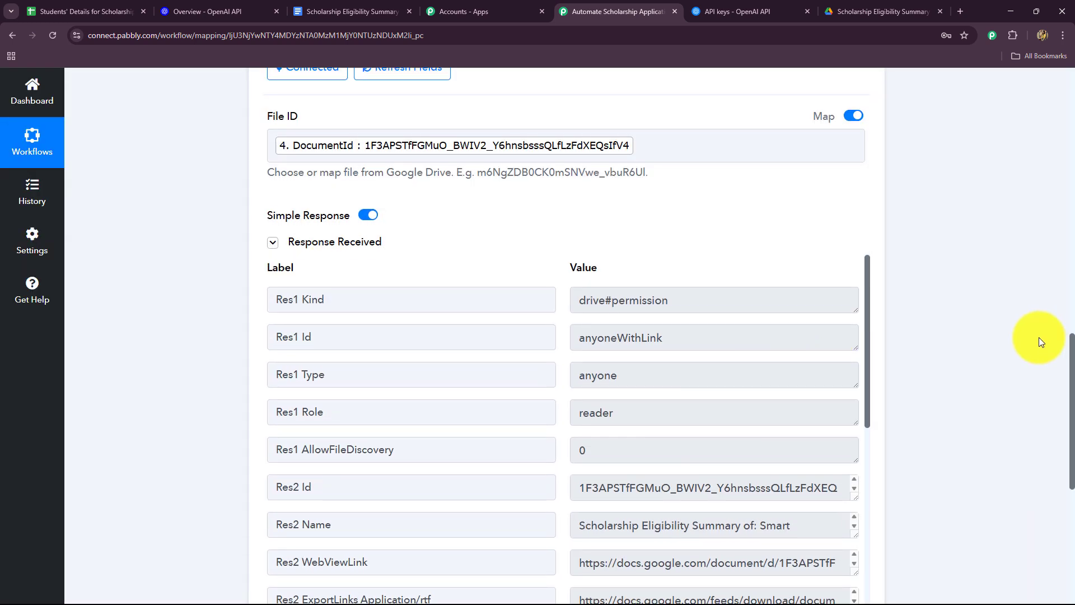
Step: Examine the sharing response, including the permission type, link access and the document's export links
scroll(1040, 337, "down", 2)
left_click_drag(699, 194, 515, 213)
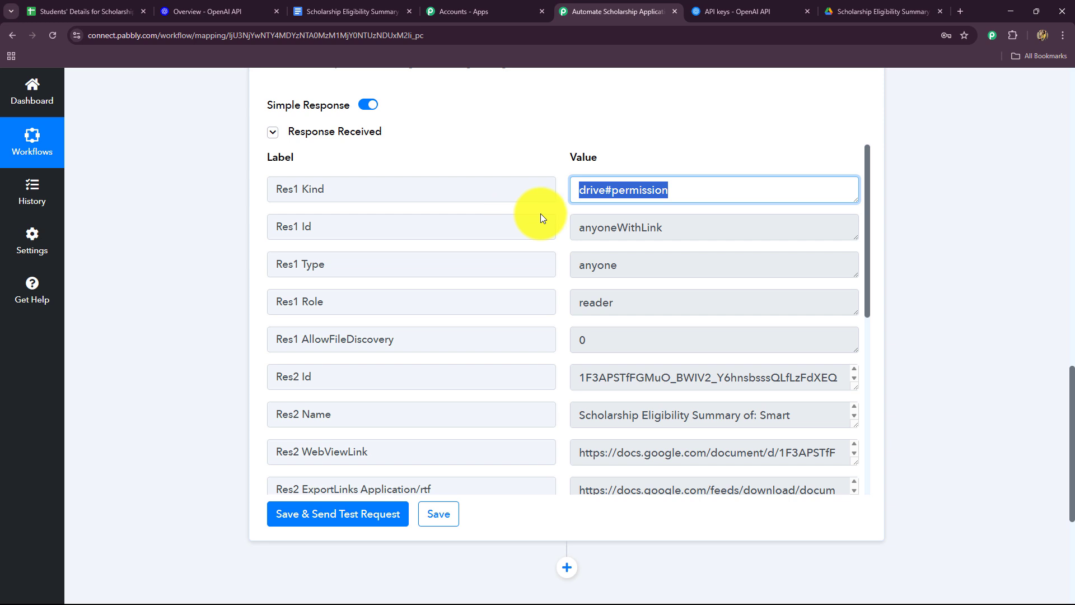
key("Tab")
scroll(648, 374, "down", 1)
scroll(612, 425, "down", 1)
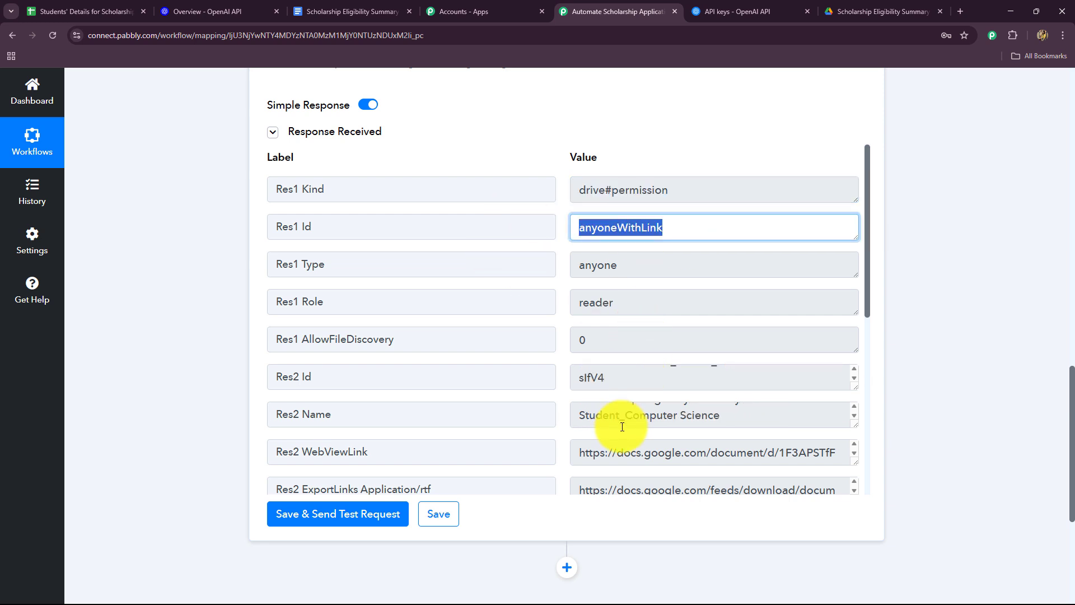
scroll(605, 359, "down", 5)
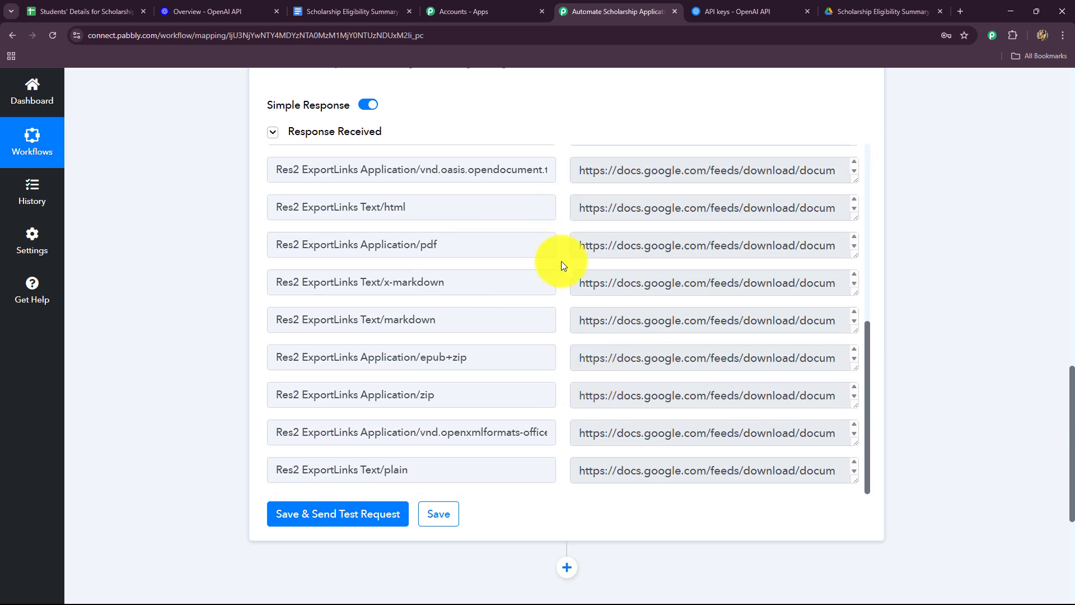
triple_click(593, 240)
Step: Add an action step after the Share a File With Anyone step and choose Google Drive as its app
scroll(670, 260, "down", 5)
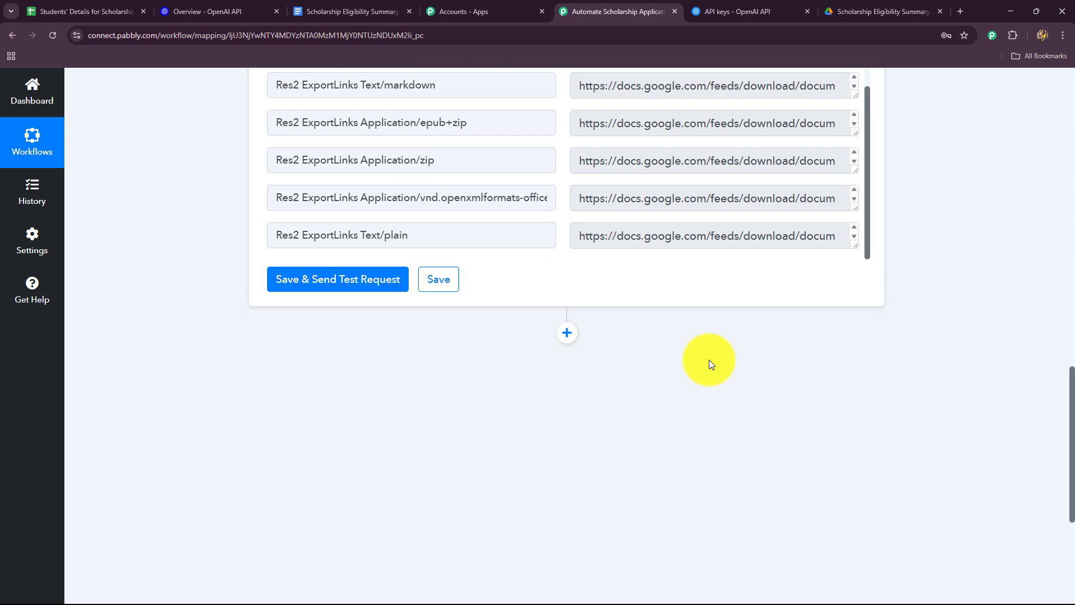
left_click(562, 289)
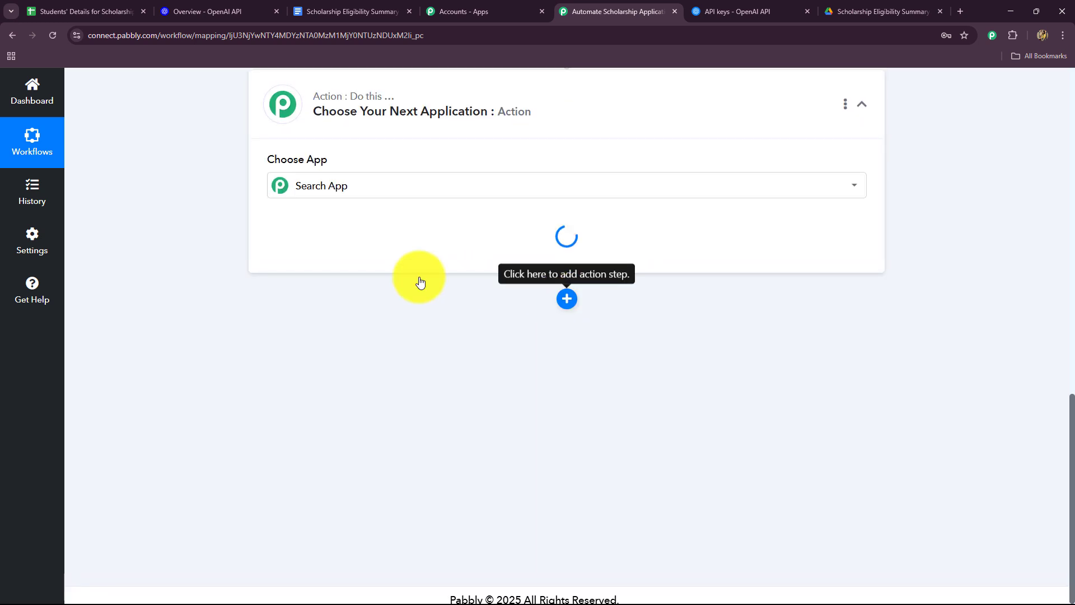
left_click(320, 303)
type("goo")
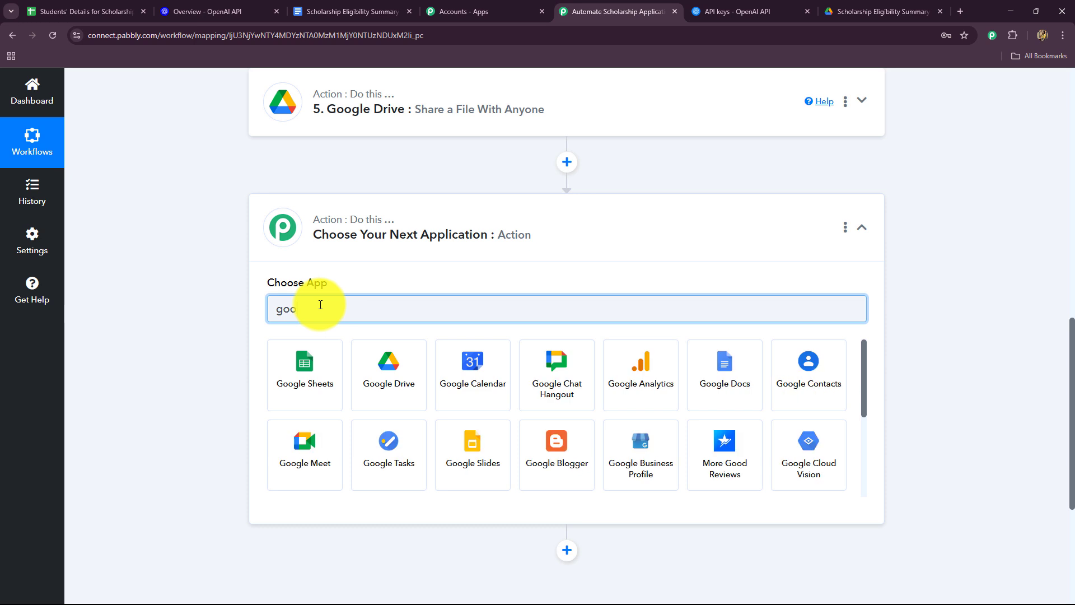
left_click(409, 393)
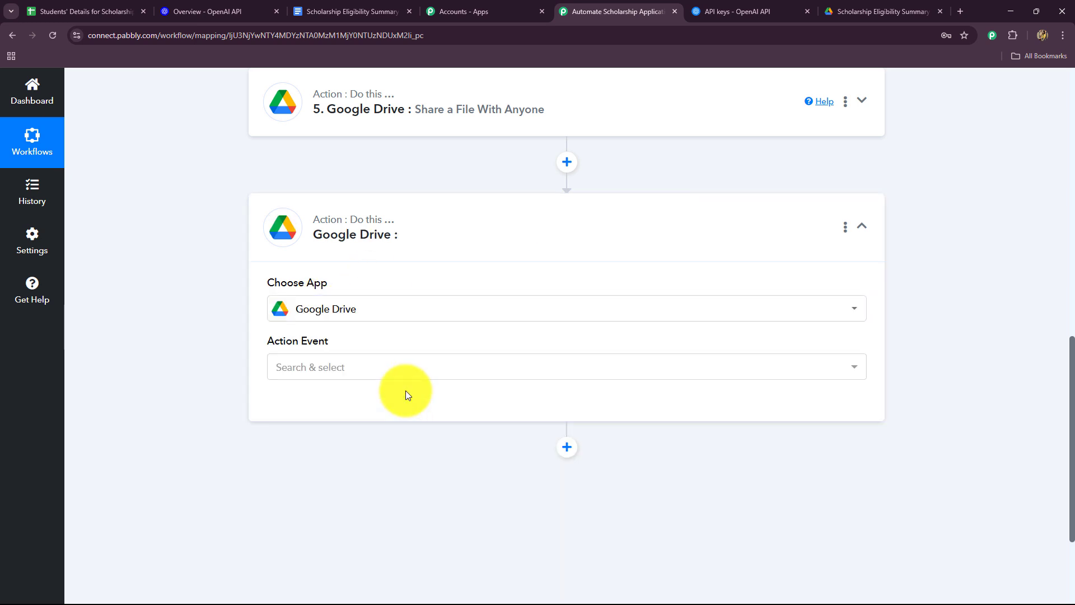
Step: Set the new Google Drive step's action event to Upload a File and connect it through the existing Google Drive #45 connection
left_click(296, 365)
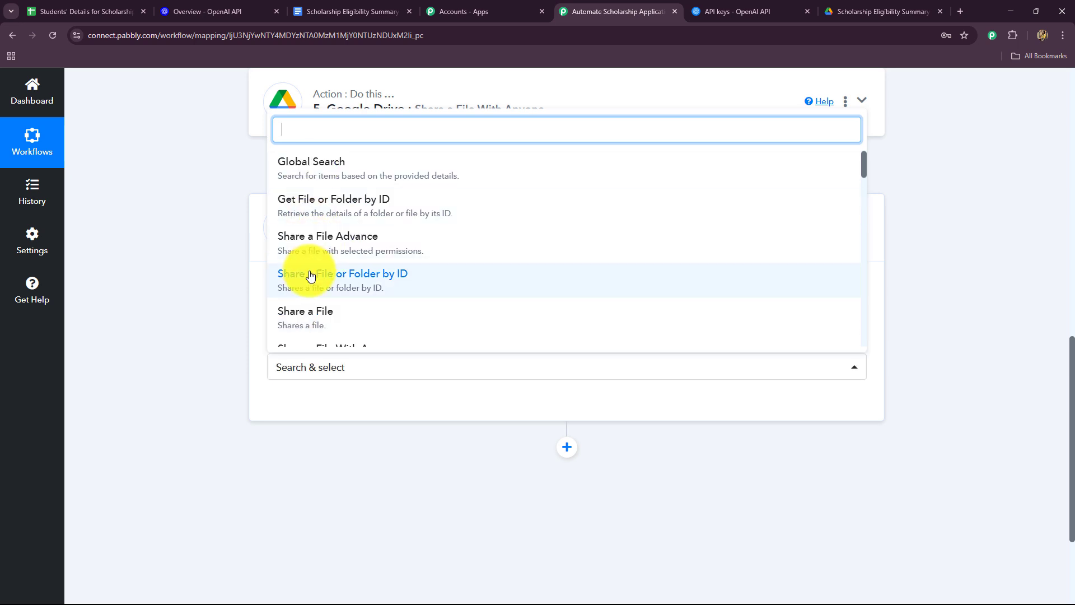
type("upl")
left_click(324, 235)
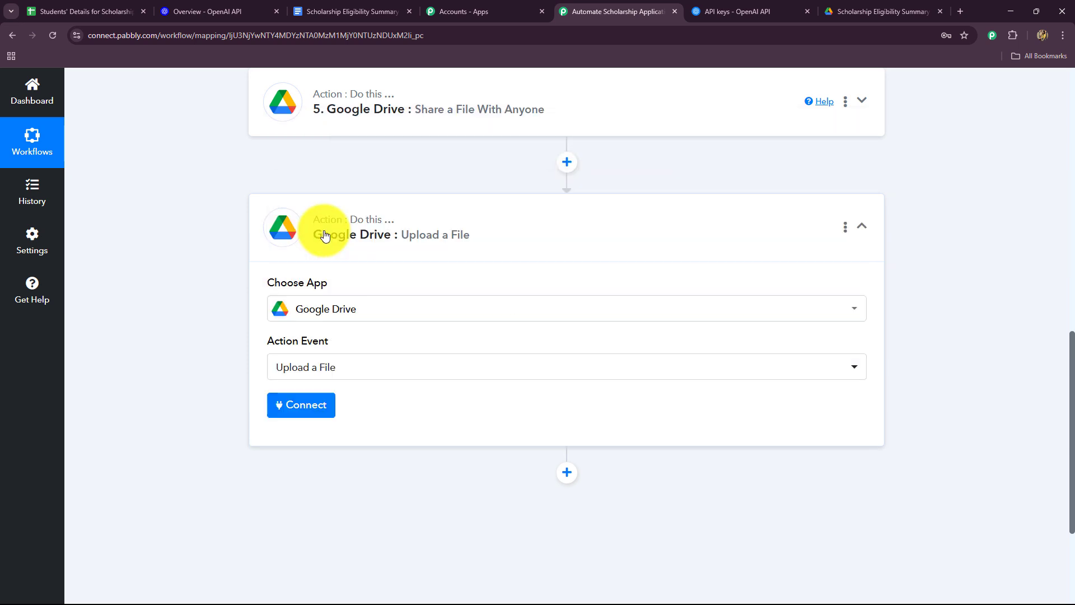
left_click(296, 404)
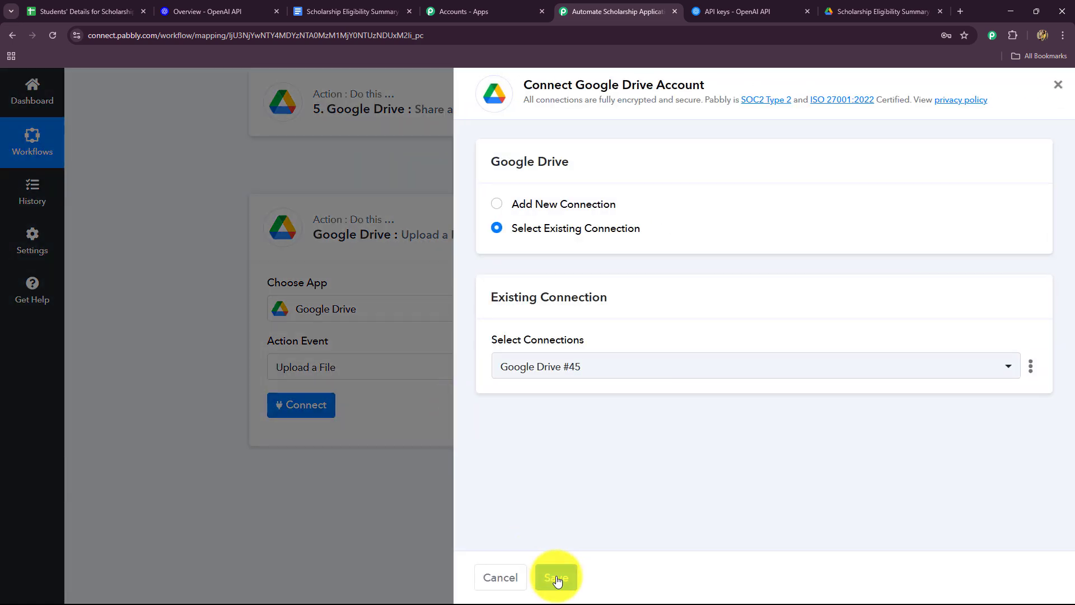
left_click(558, 579)
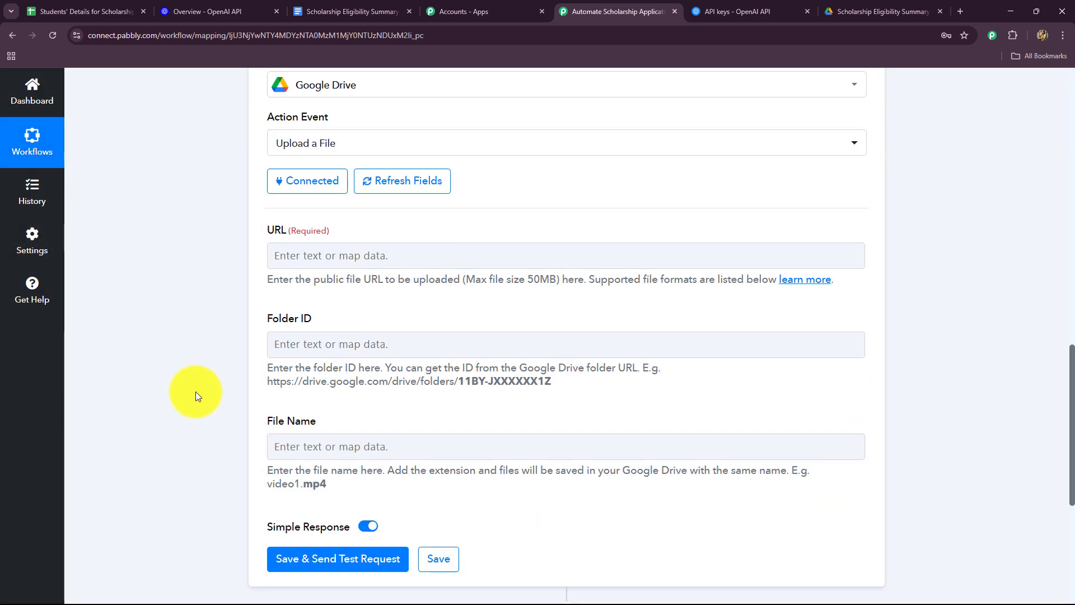
Step: Map the application/pdf export link from the Share a File With Anyone step into the URL field
scroll(196, 391, "down", 2)
left_click(344, 141)
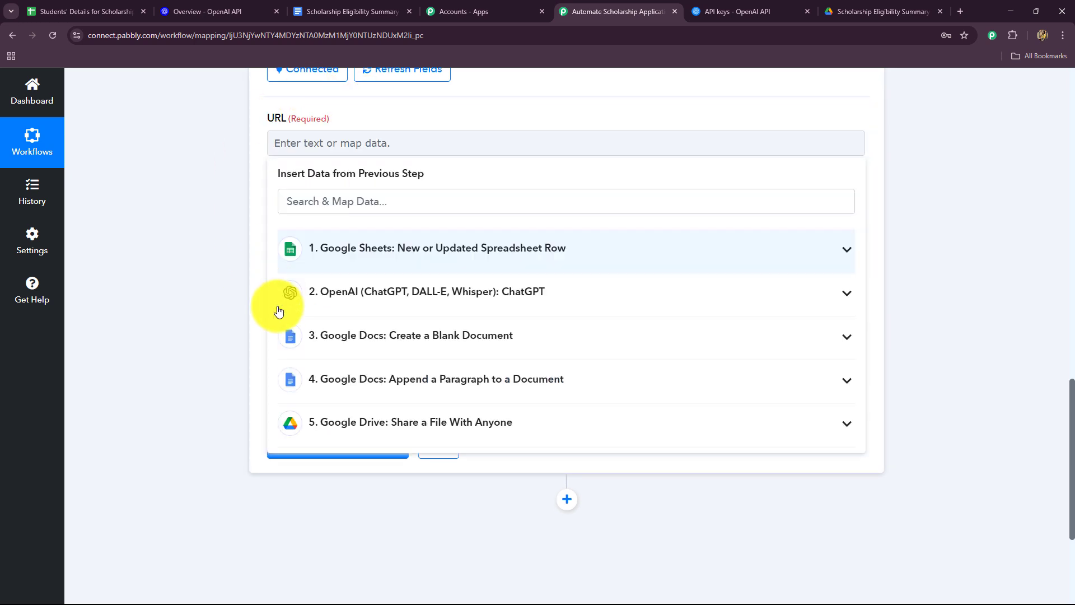
left_click(347, 427)
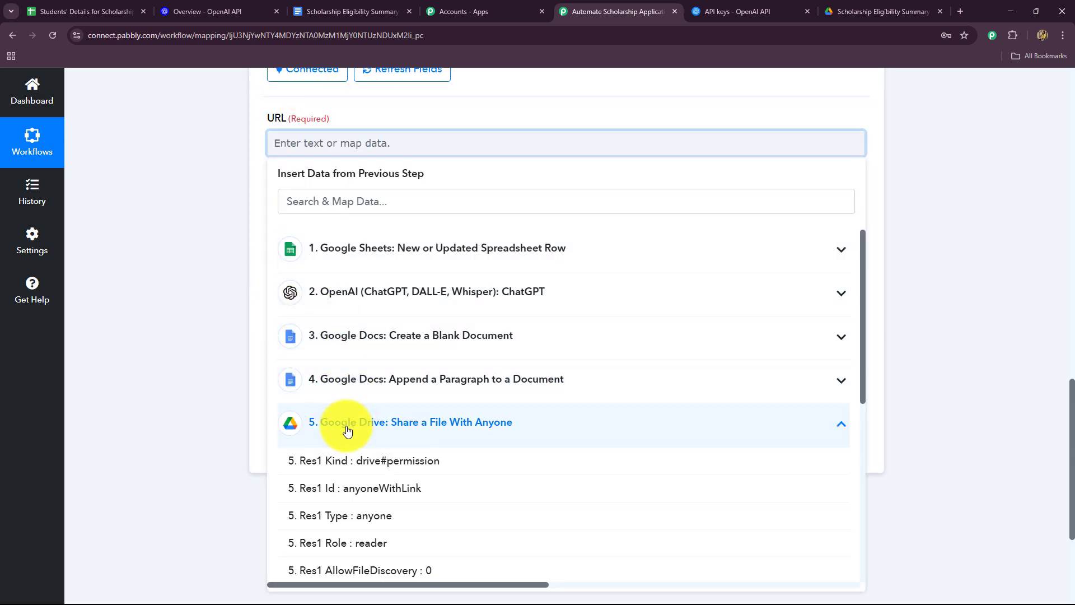
scroll(355, 448, "down", 3)
scroll(392, 465, "down", 3)
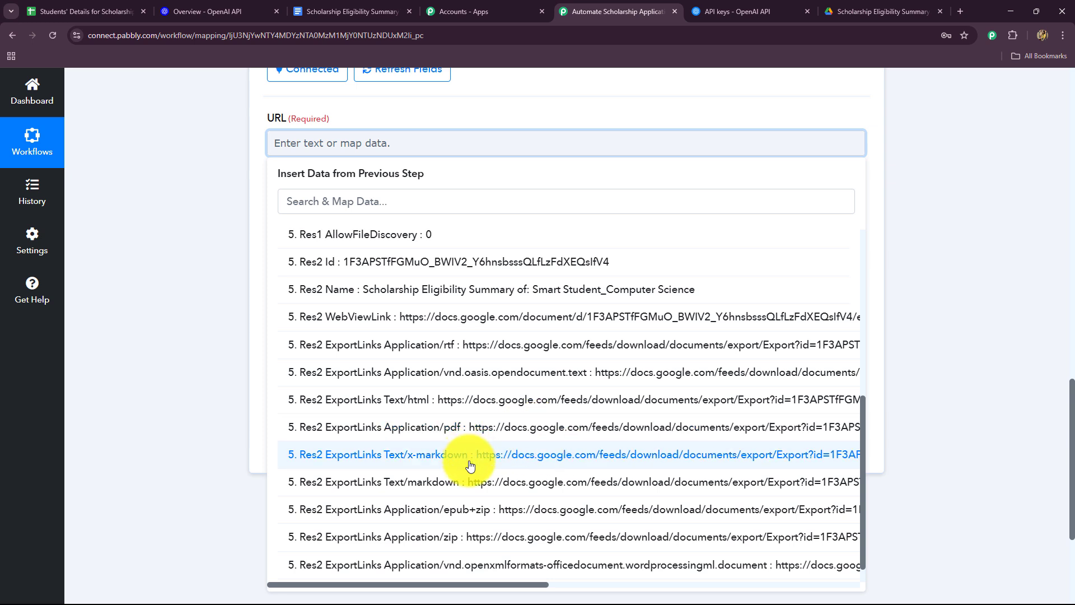
left_click(468, 433)
left_click(144, 288)
Step: Copy the scholarship summary folder's ID from its Google Drive address and paste it into the Upload a File step's Folder ID in Pabbly Connect
scroll(505, 143, "down", 2)
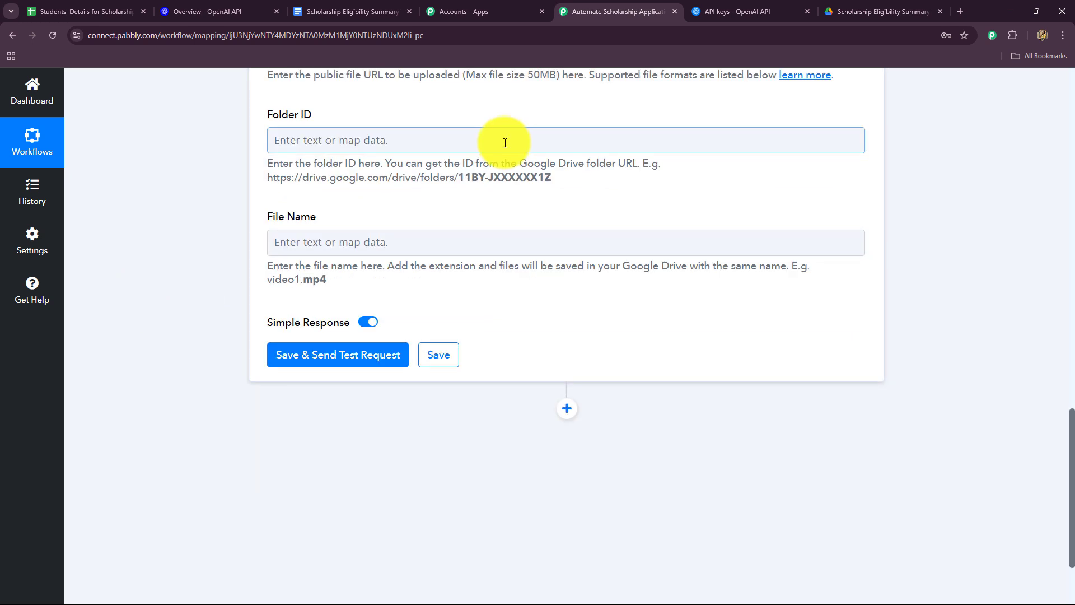
left_click(838, 9)
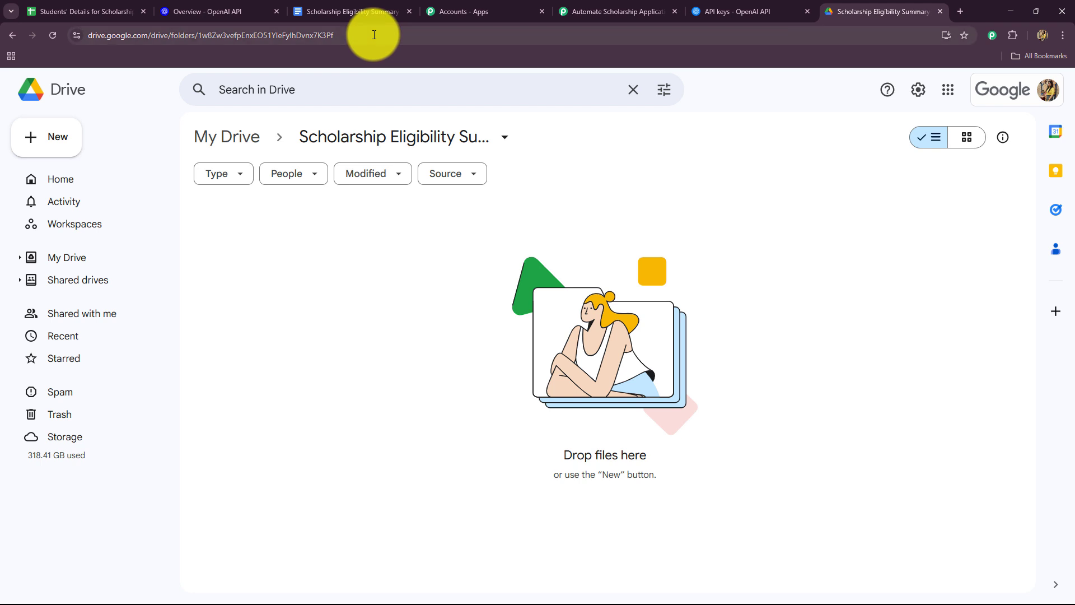
left_click_drag(374, 35, 221, 35)
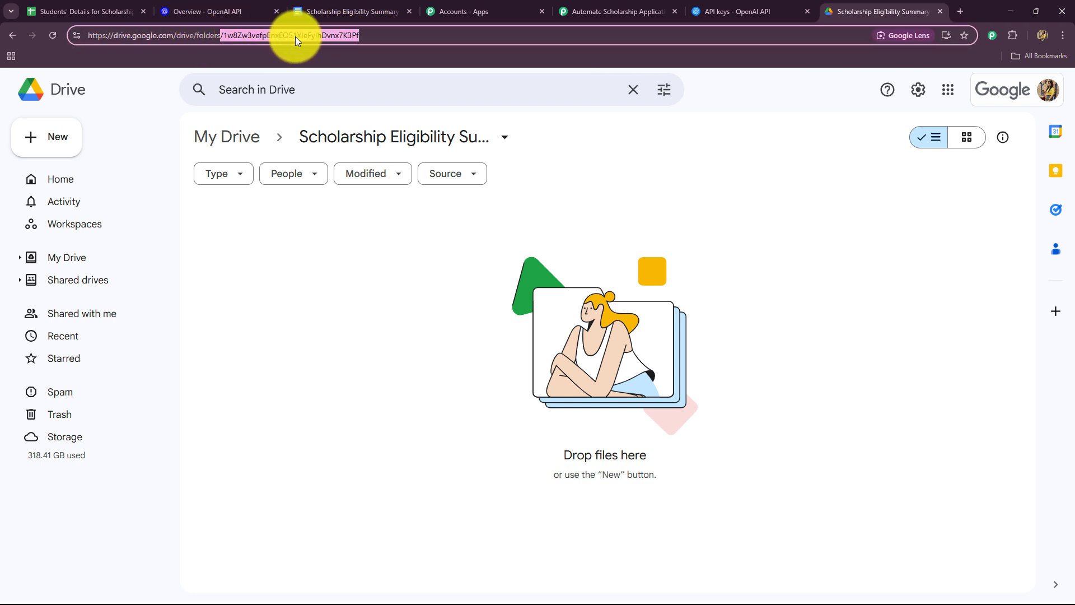
double_click(380, 36)
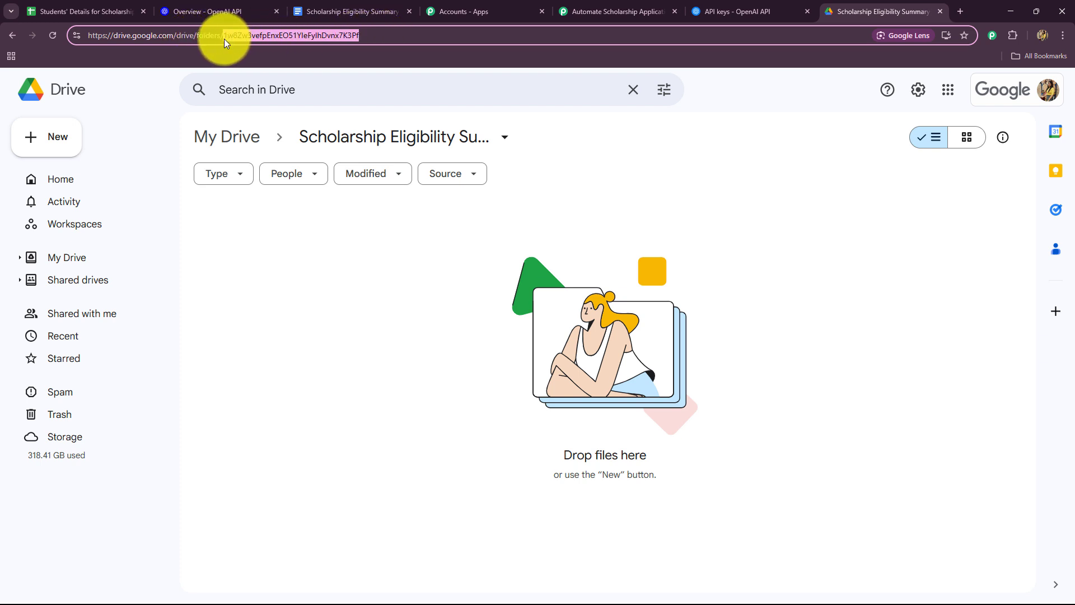
left_click(640, 9)
left_click(366, 147)
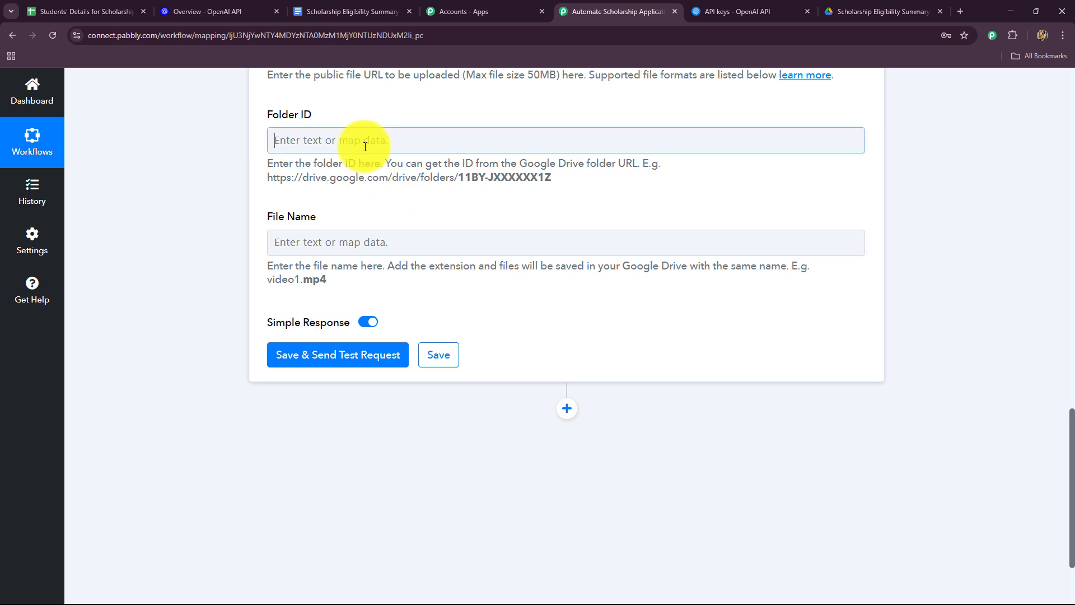
key("ctrl+v")
left_click(212, 193)
Step: Map Res2 Name from the Share a File With Anyone step into File Name and send the test request
scroll(259, 237, "down", 2)
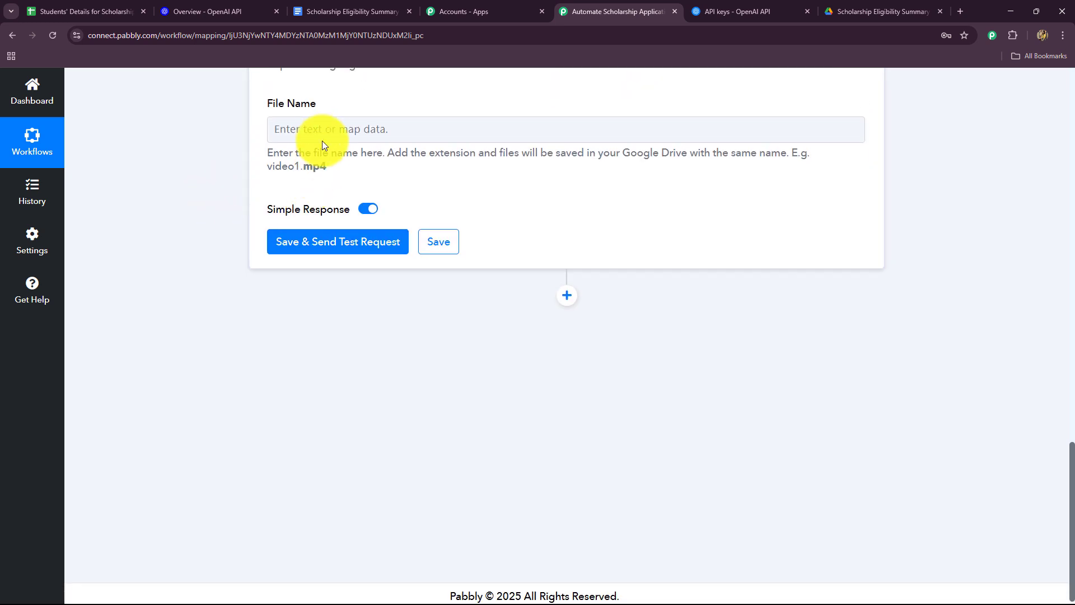
left_click(322, 141)
left_click(360, 418)
scroll(457, 497, "down", 2)
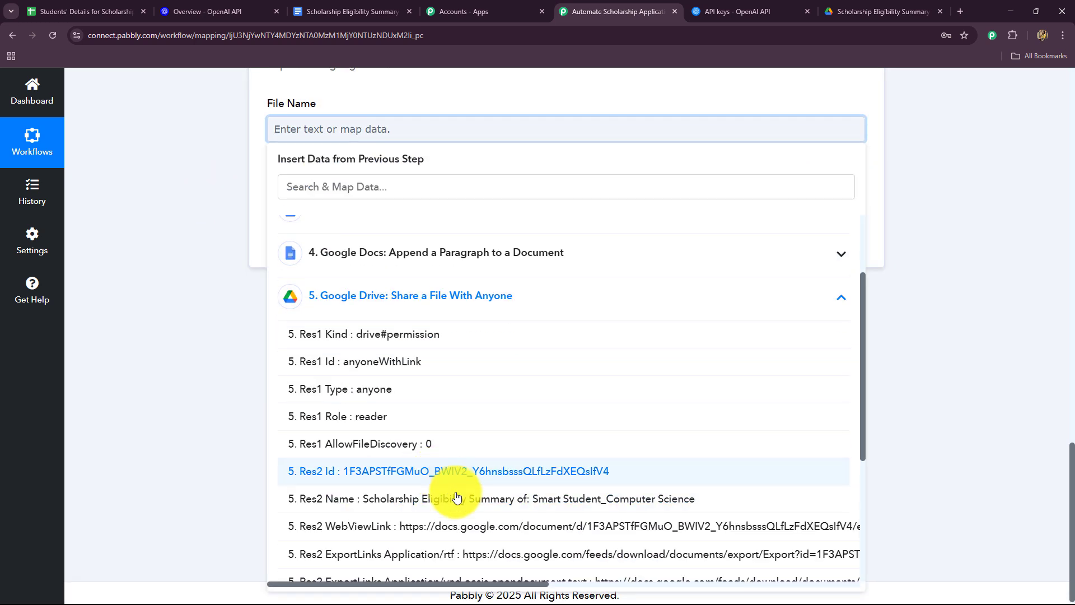
left_click(457, 497)
left_click(348, 251)
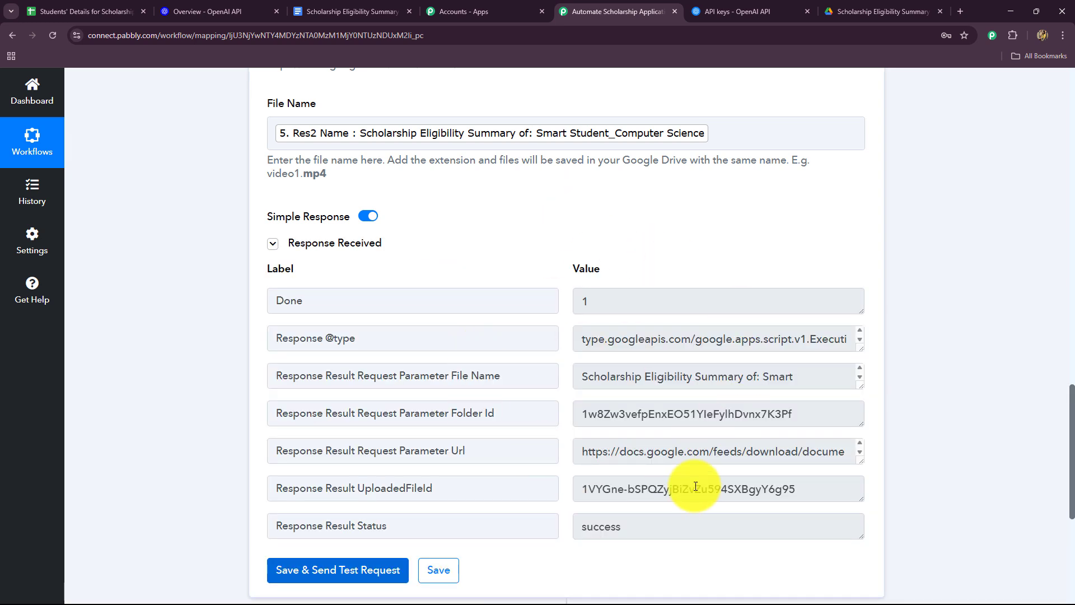
Step: Check the upload response status, then refresh the scholarship summary folder in Google Drive and view the uploaded PDF
double_click(644, 521)
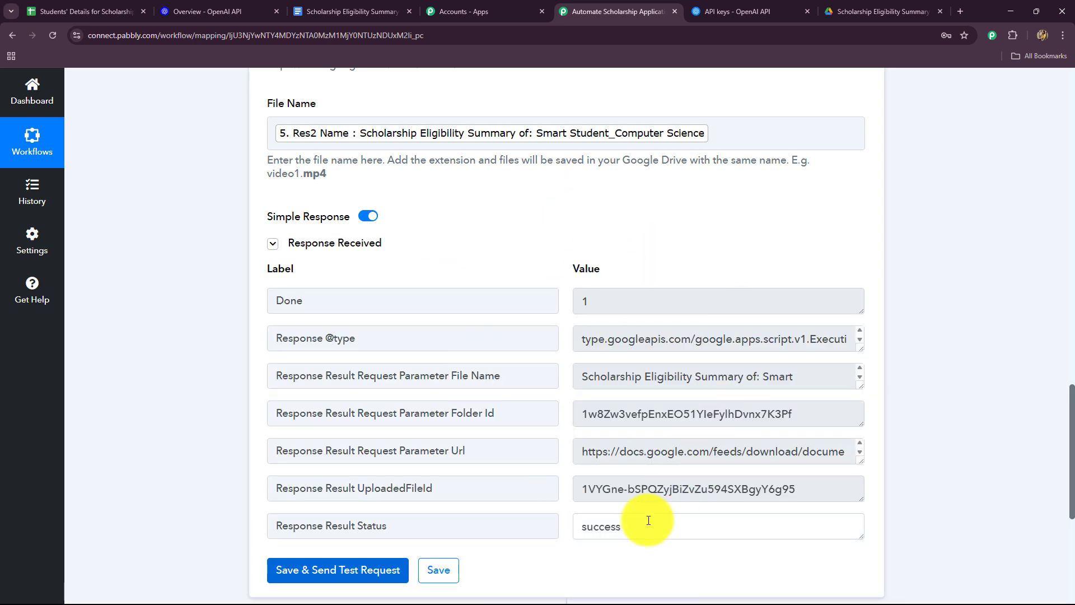
left_click(860, 12)
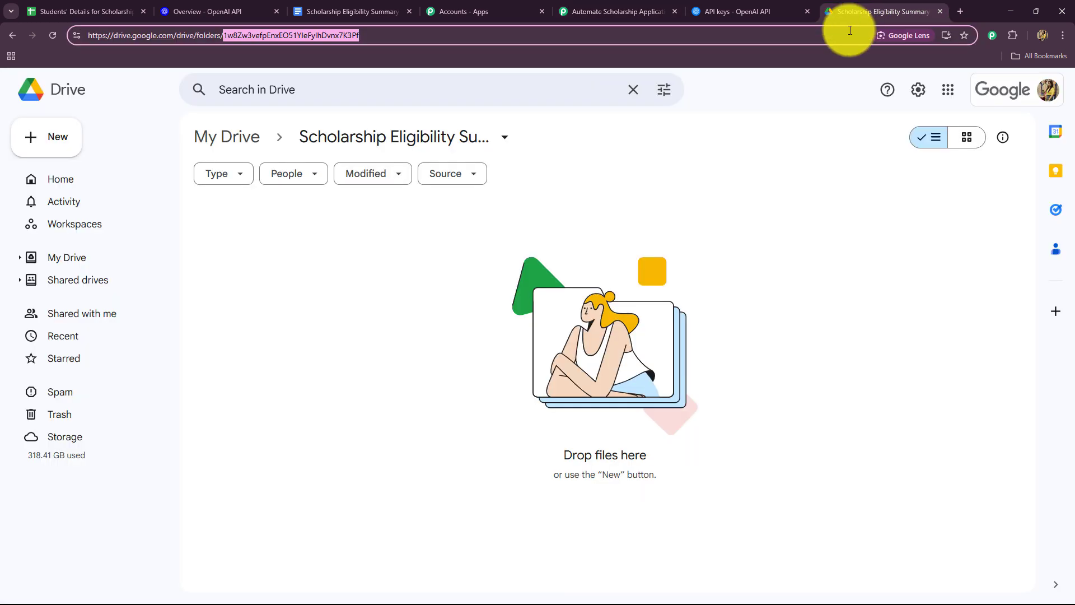
left_click(56, 39)
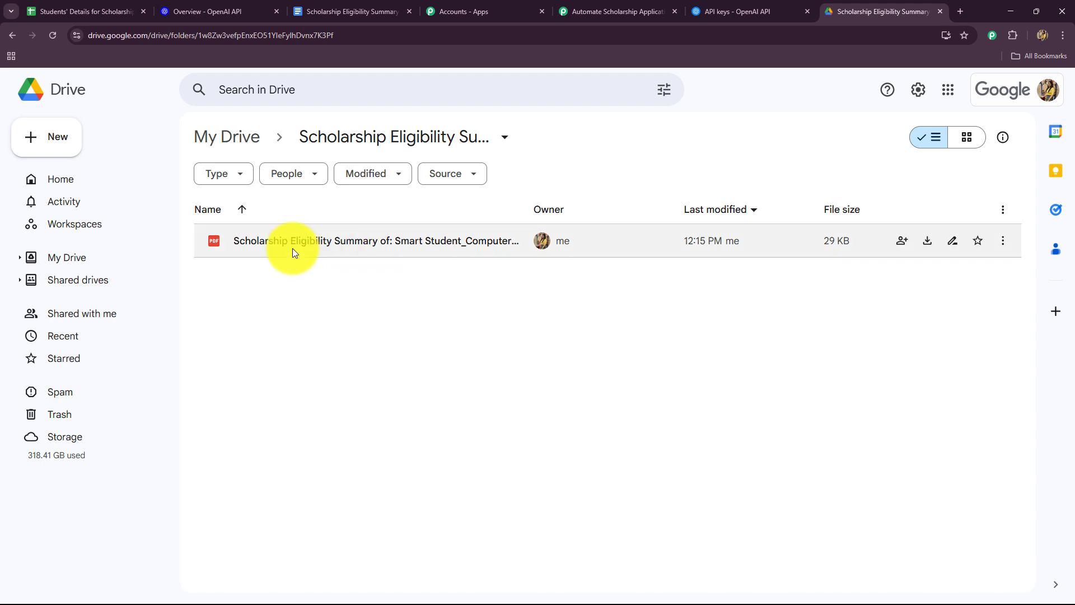
double_click(376, 241)
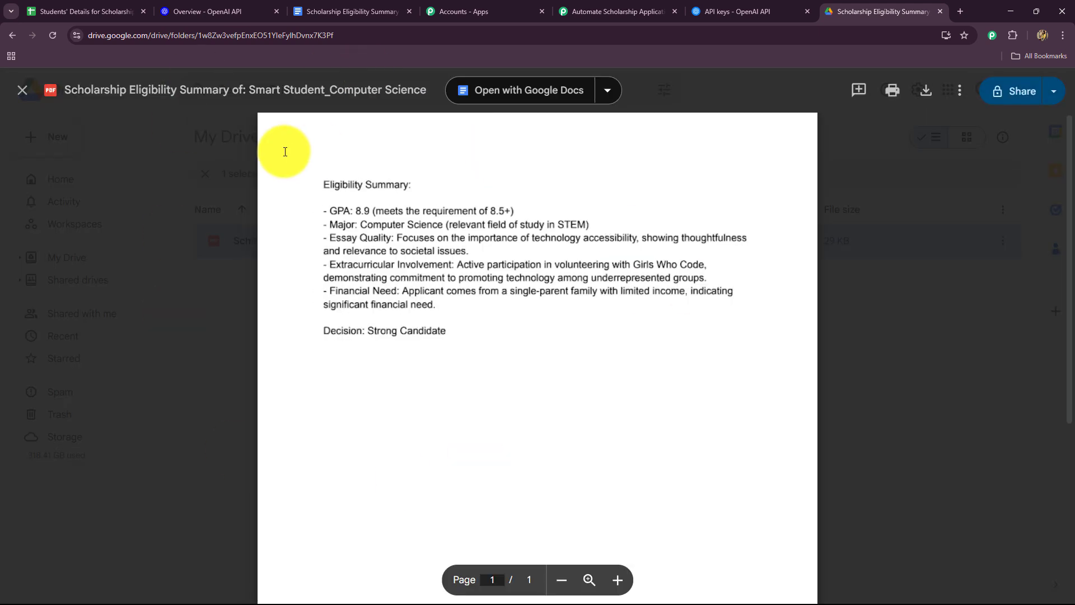
left_click(22, 91)
Step: Return to Pabbly Connect, collapse the Upload a File step and review the workflow from the Google Sheets trigger to the upload
left_click(619, 11)
scroll(1072, 308, "up", 15)
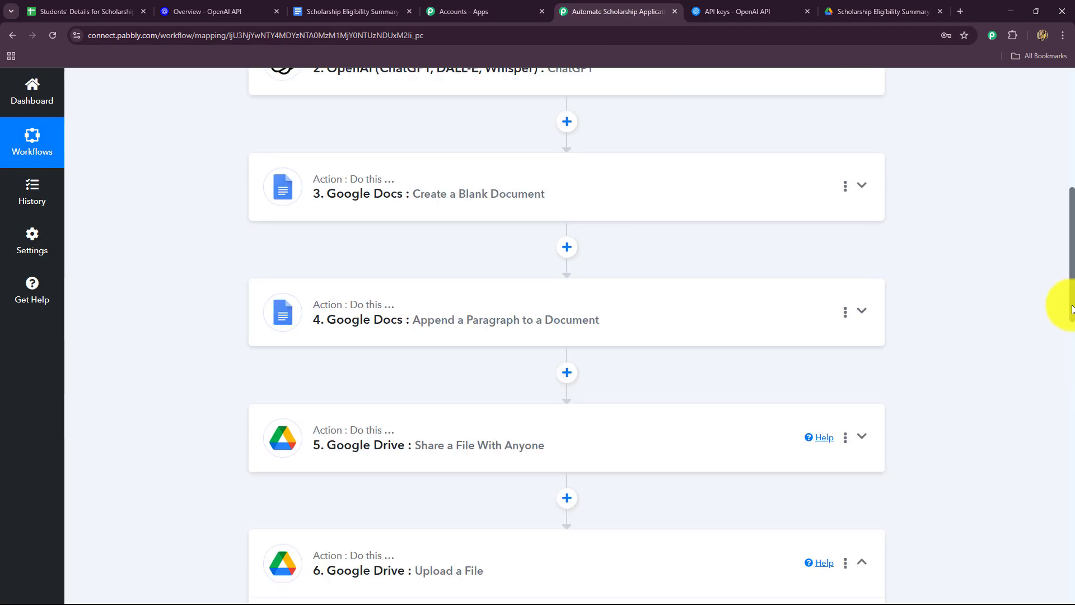
scroll(1064, 311, "down", 6)
left_click(871, 238)
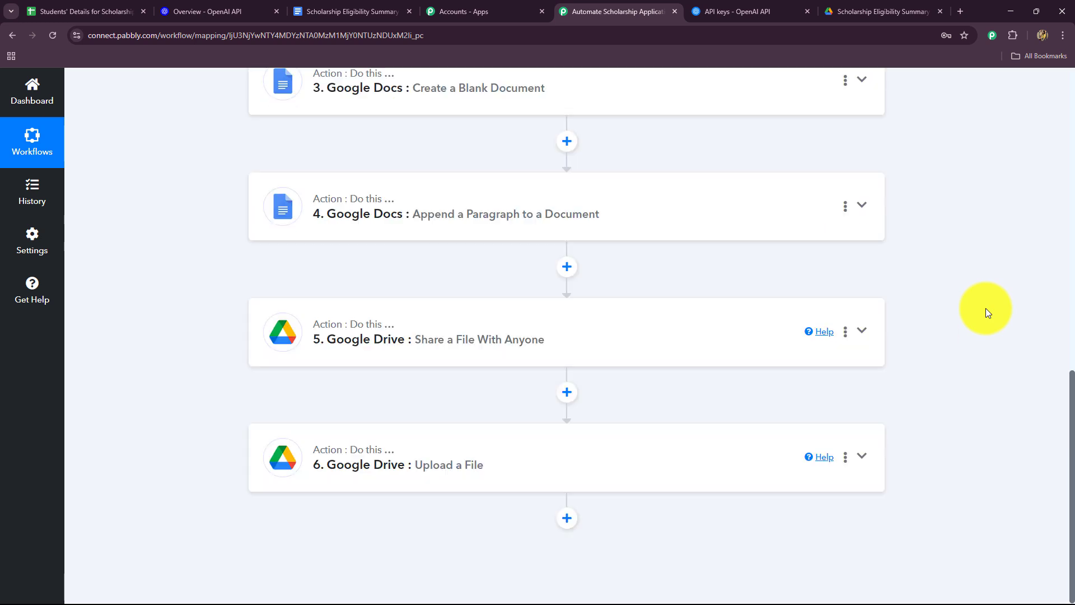
scroll(988, 312, "up", 8)
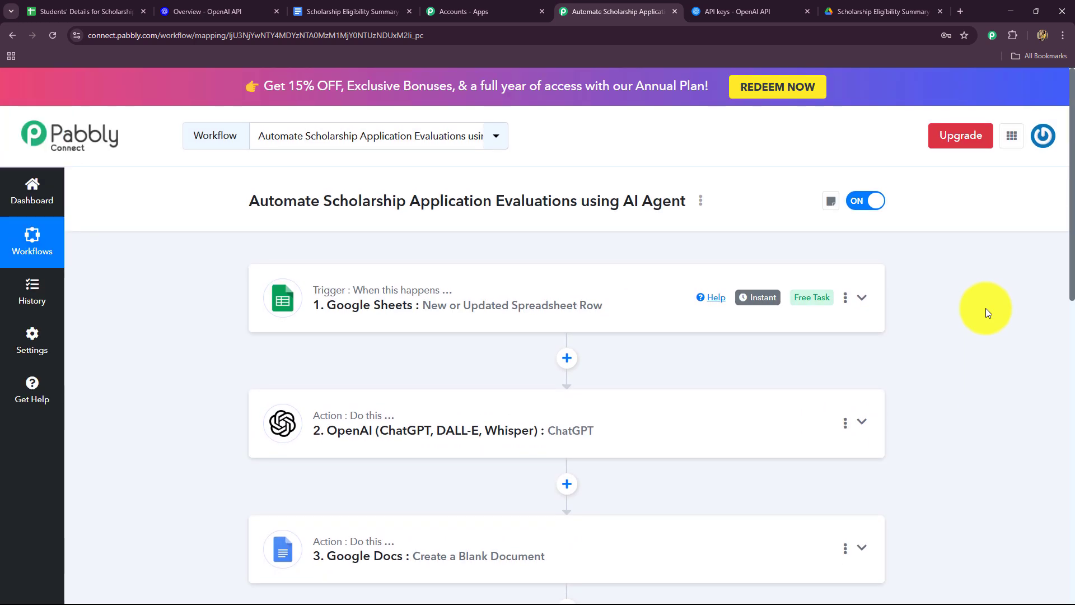
scroll(987, 312, "down", 4)
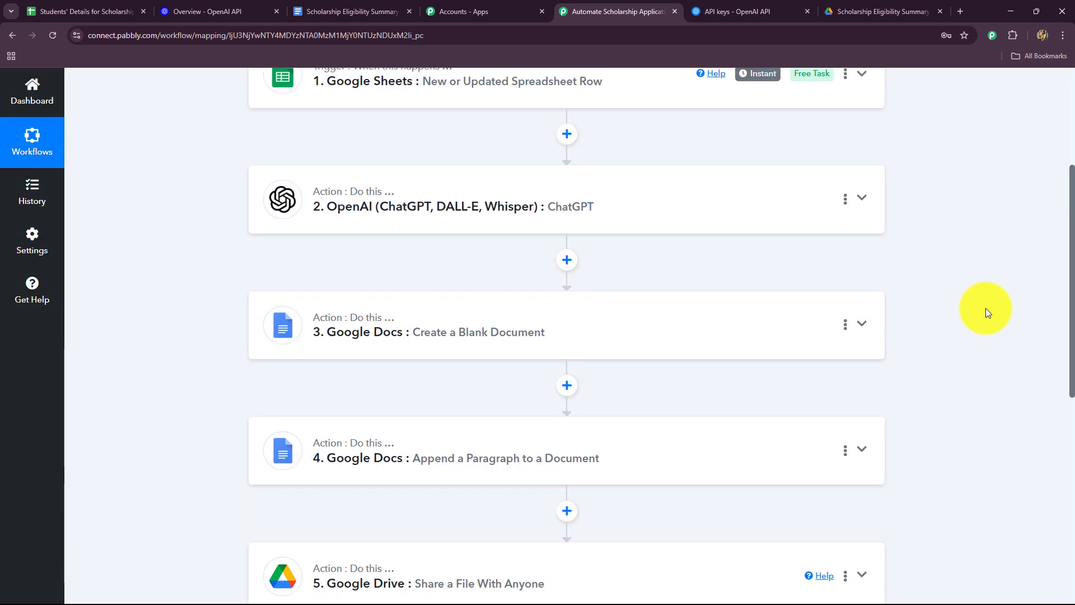
scroll(988, 312, "down", 6)
scroll(988, 312, "up", 10)
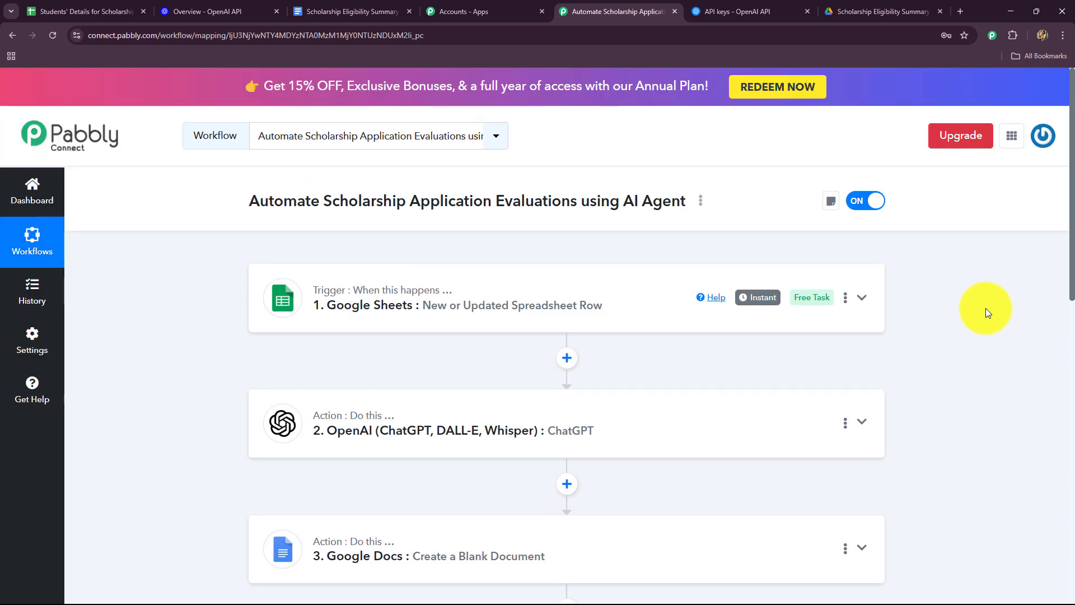
Step: Switch to the Students' Details for Scholarship spreadsheet and enter a test applicant's name and email address in row 3
left_click(107, 10)
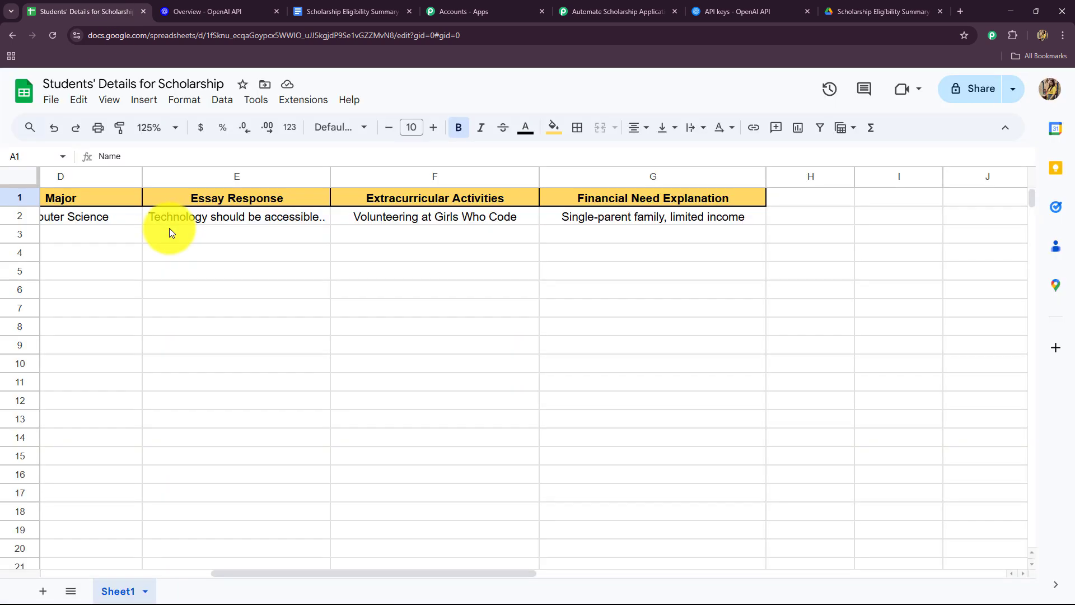
left_click_drag(270, 576, 89, 526)
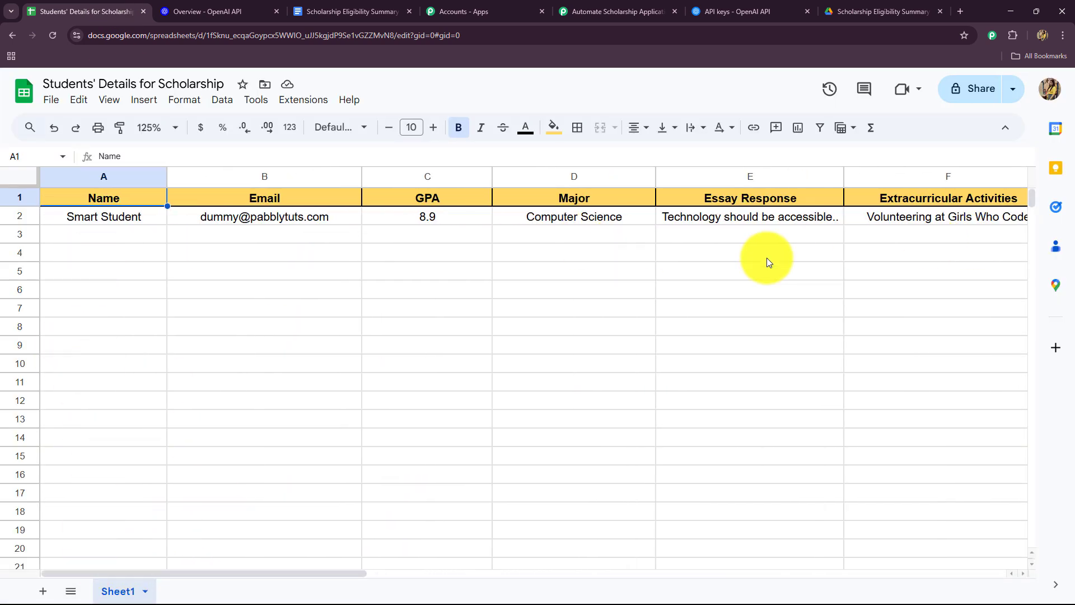
left_click(112, 241)
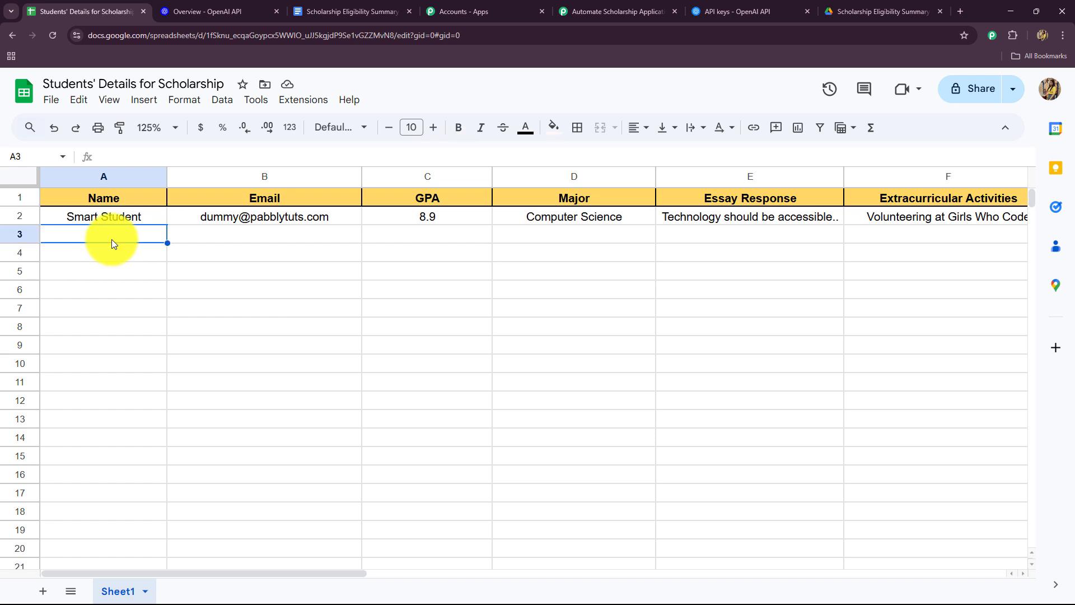
type("Test Stusenr")
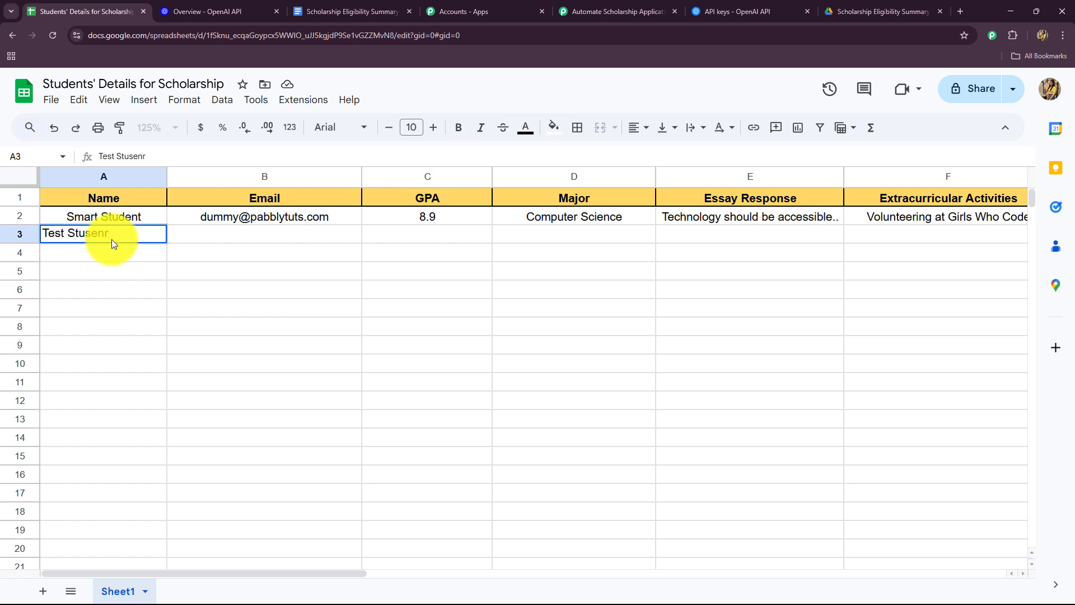
key("BackSpace")
key("BackSpace")
key("BackSpace")
type("dent")
left_click(216, 236)
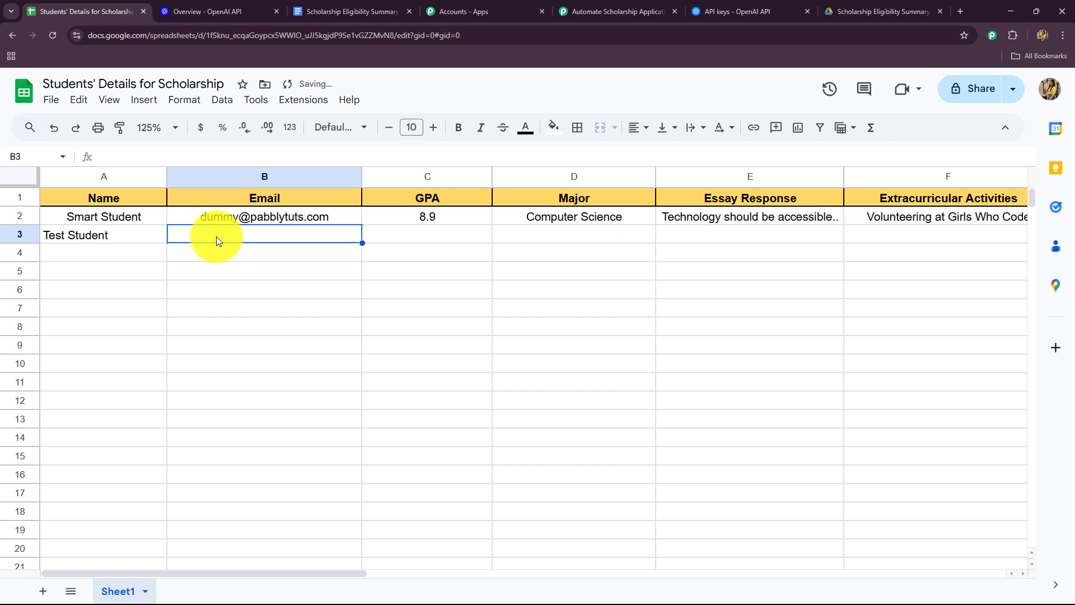
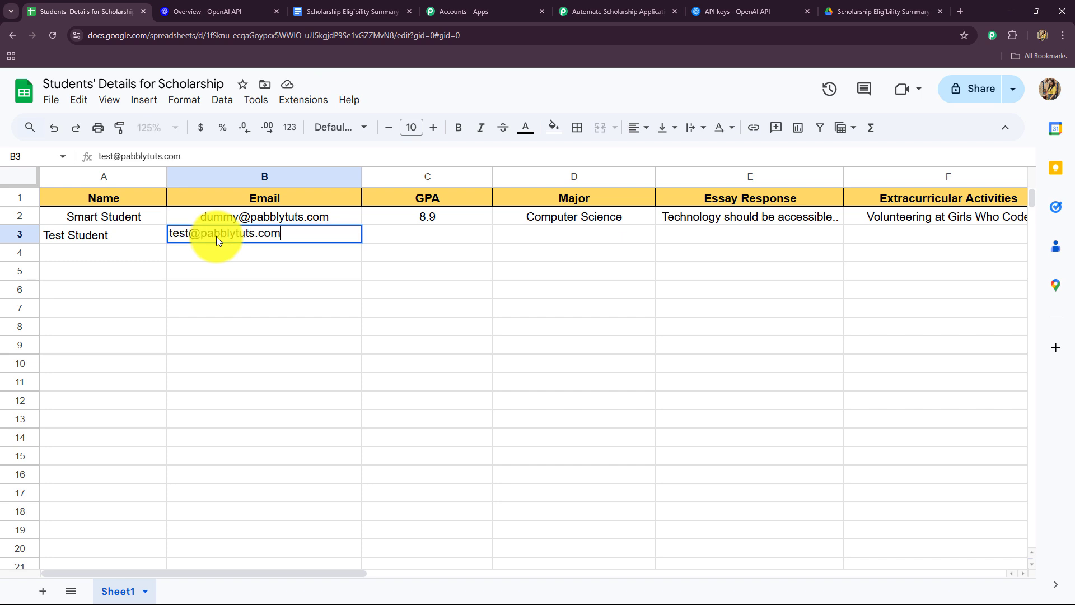
key("Tab")
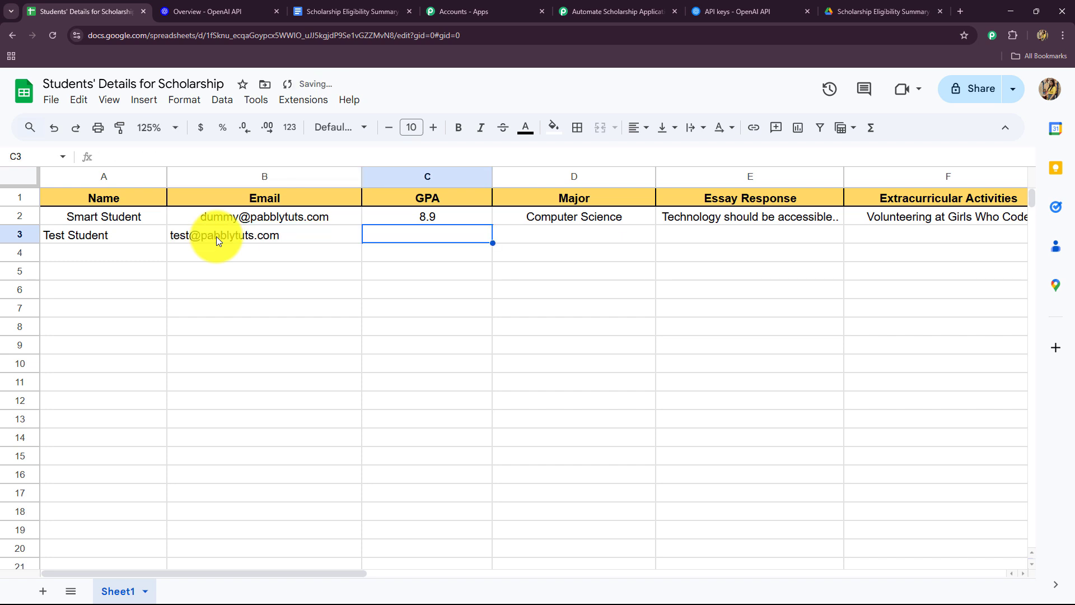
Step: Fill in the row 3 applicant's GPA as 7.8 and major as Fincancial Management
type("7.8")
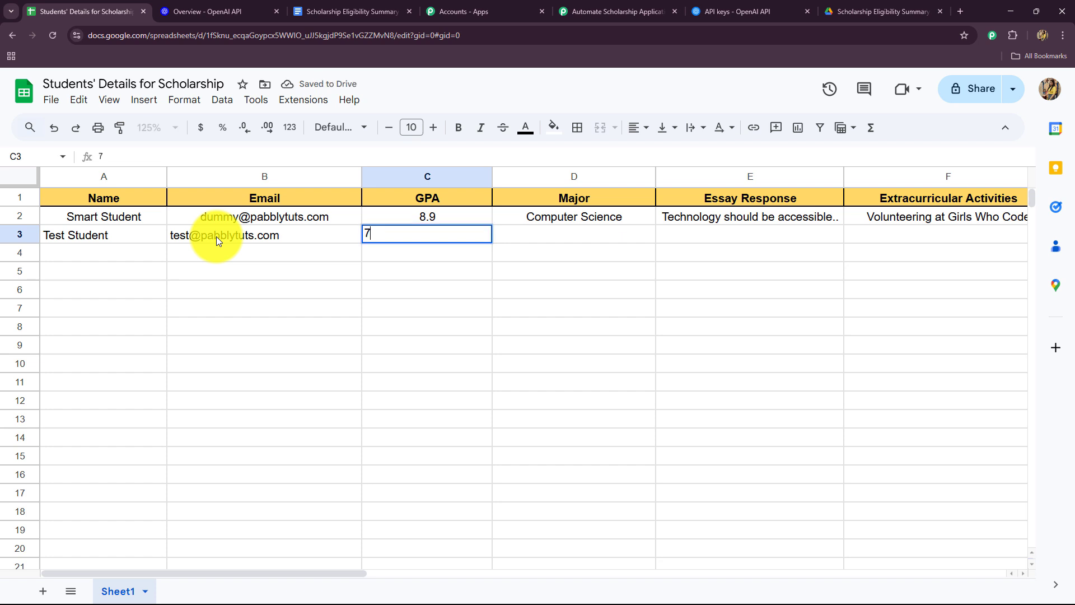
left_click(536, 233)
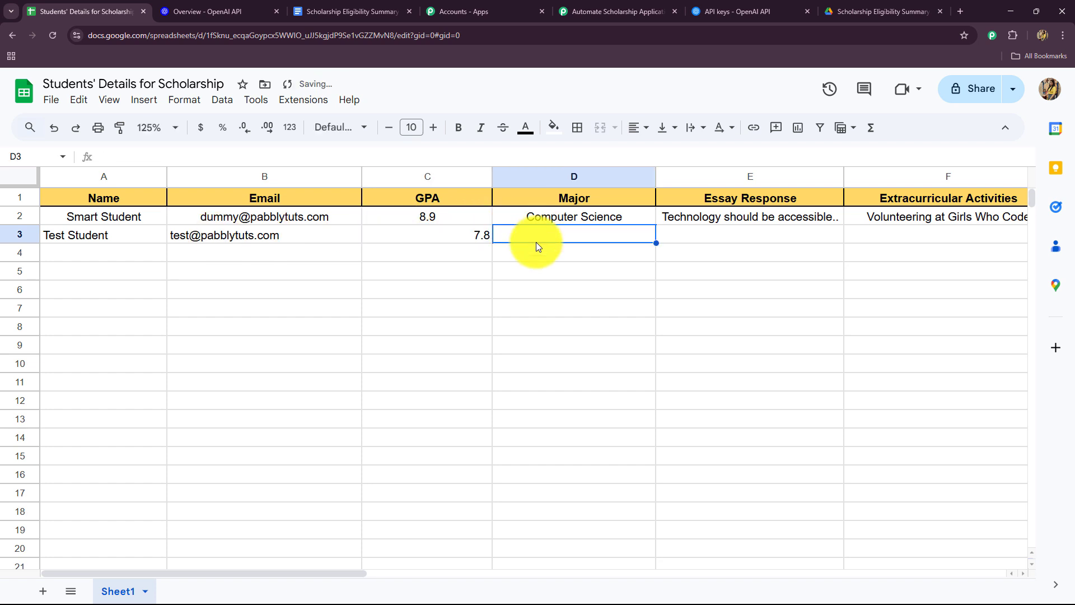
type("Fincancial Management")
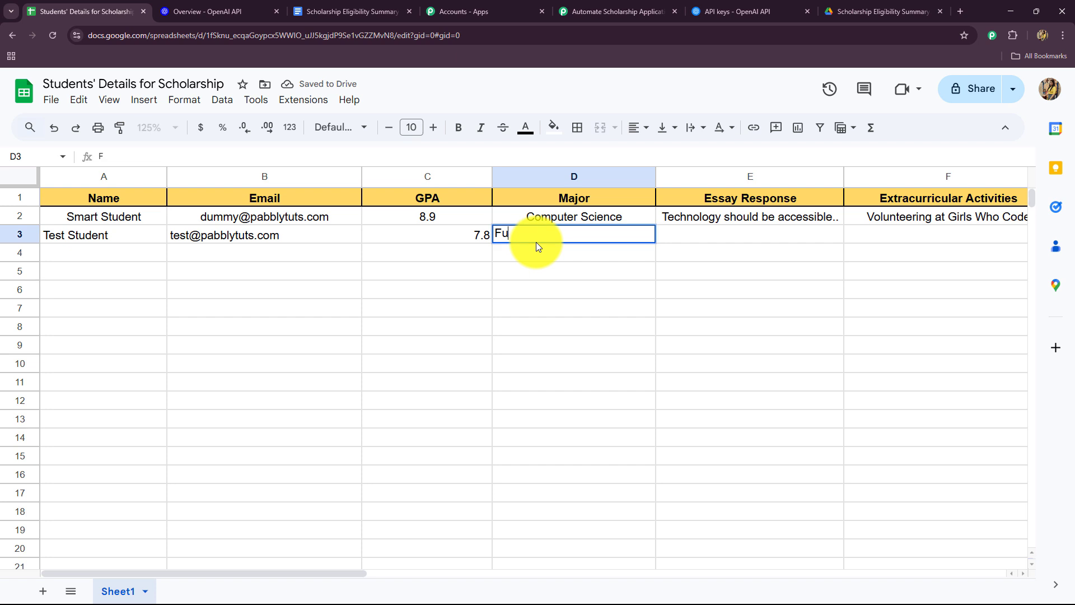
key("Tab")
scroll(406, 568, "right", 3)
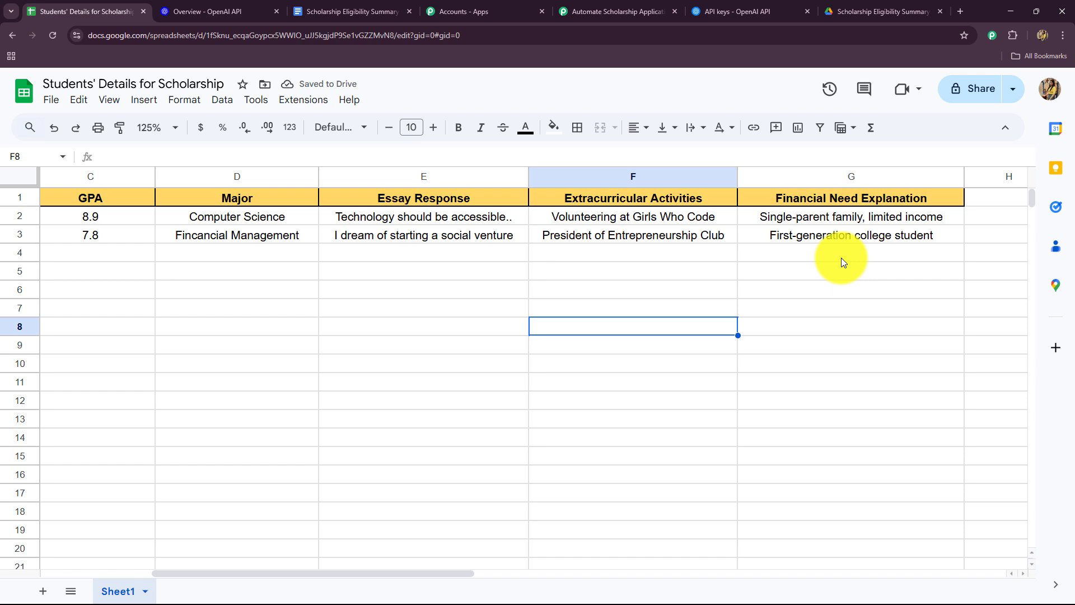
Step: Open the new Fincancial Management eligibility summary in Google Docs, read its decision, and check for its PDF in the Google Drive summary folder
left_click(355, 10)
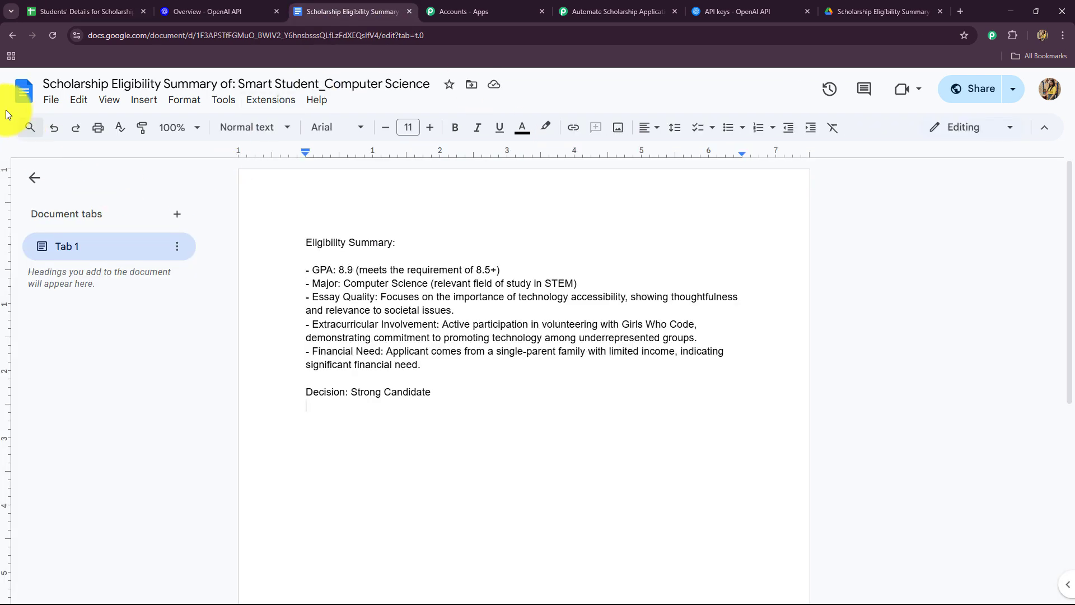
left_click(24, 89)
left_click(174, 287)
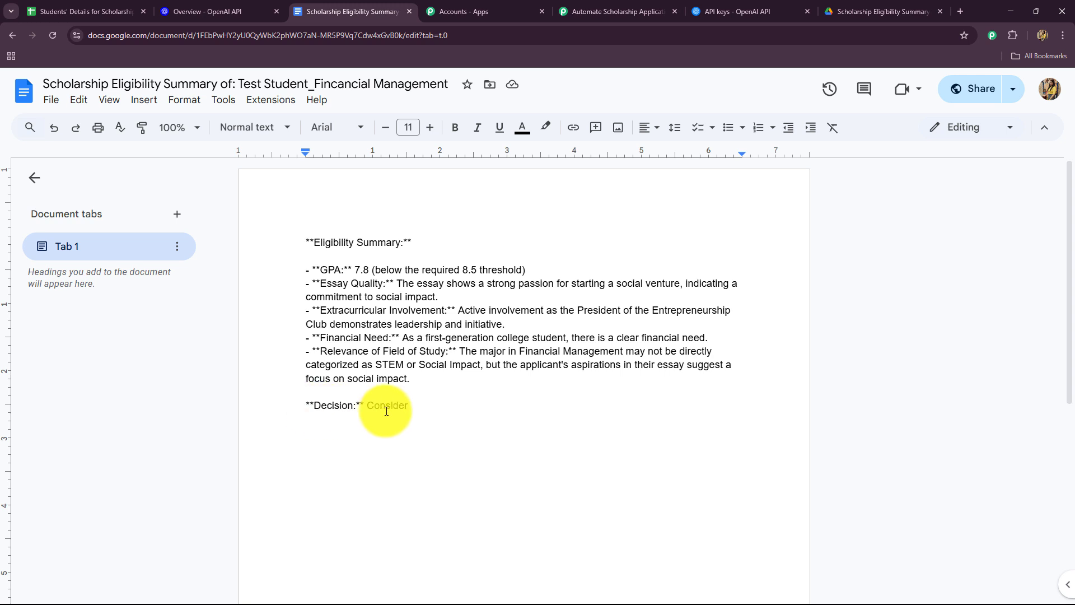
left_click_drag(365, 407, 422, 418)
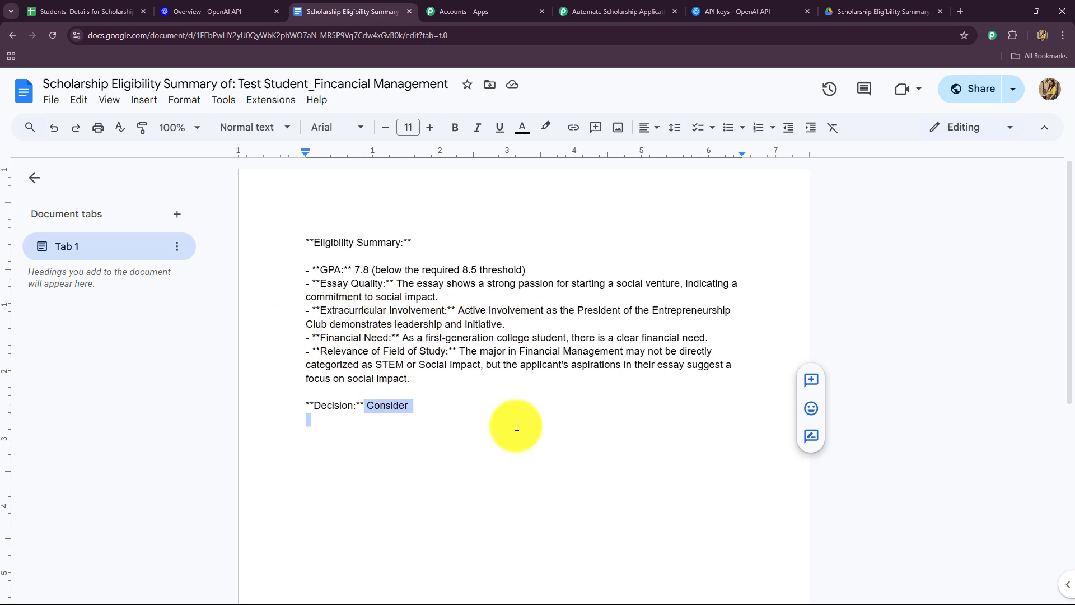
left_click(862, 11)
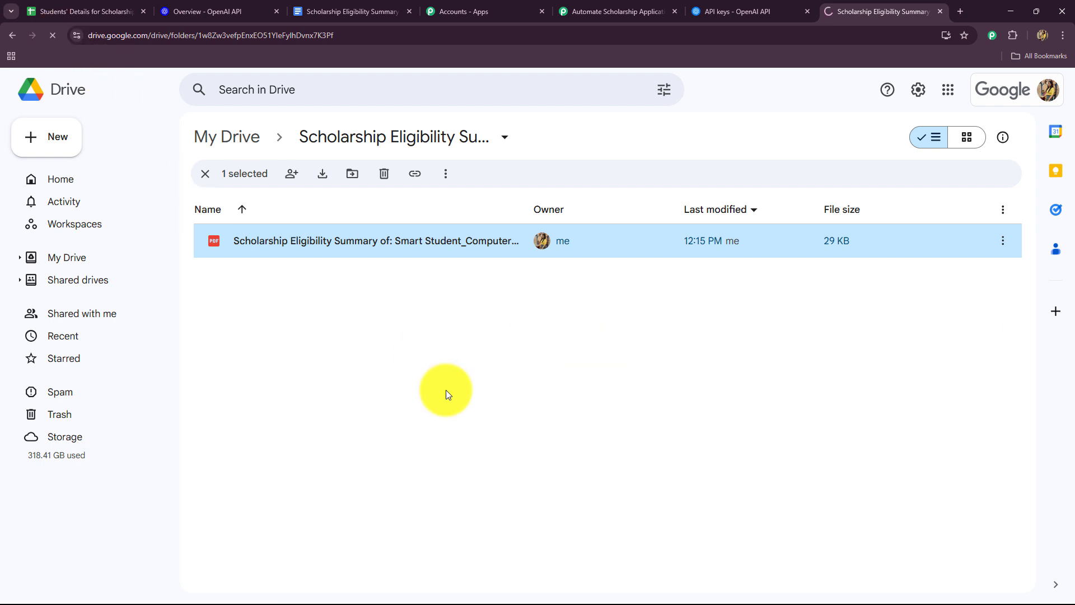
mouse_move(300, 240)
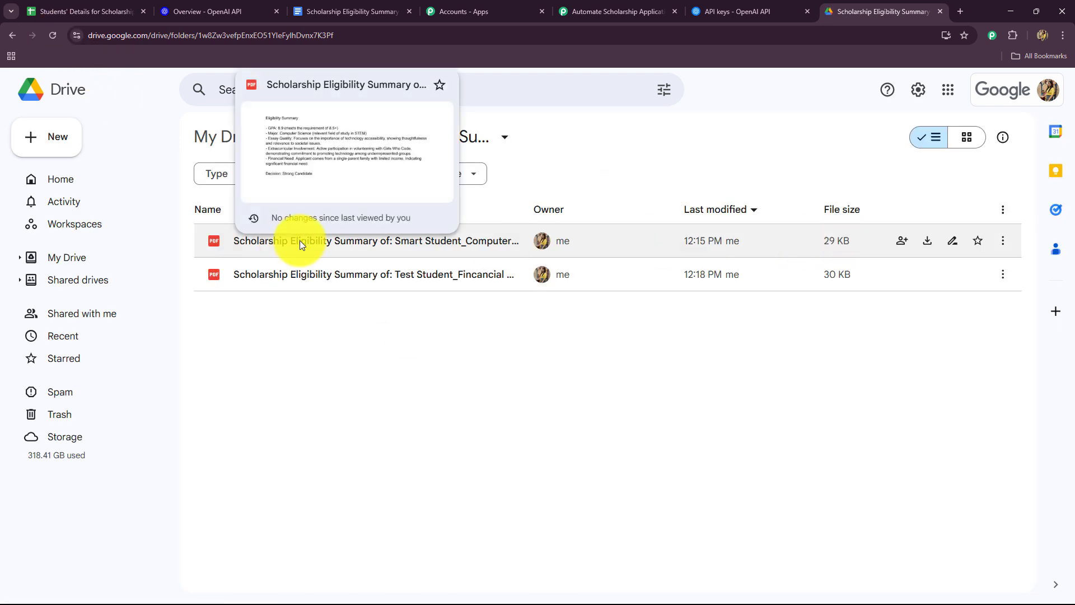
Step: Return to the Automate Scholarship Application Evaluations using AI Agent workflow in Pabbly Connect and review its trigger and action steps
left_click(610, 11)
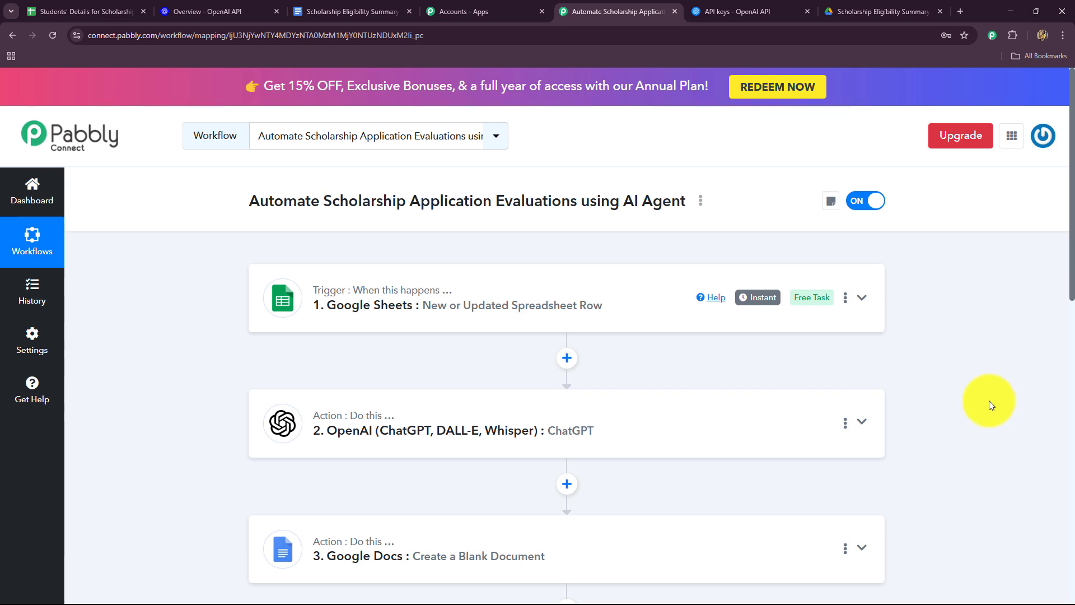
scroll(989, 401, "down", 10)
scroll(987, 407, "up", 8)
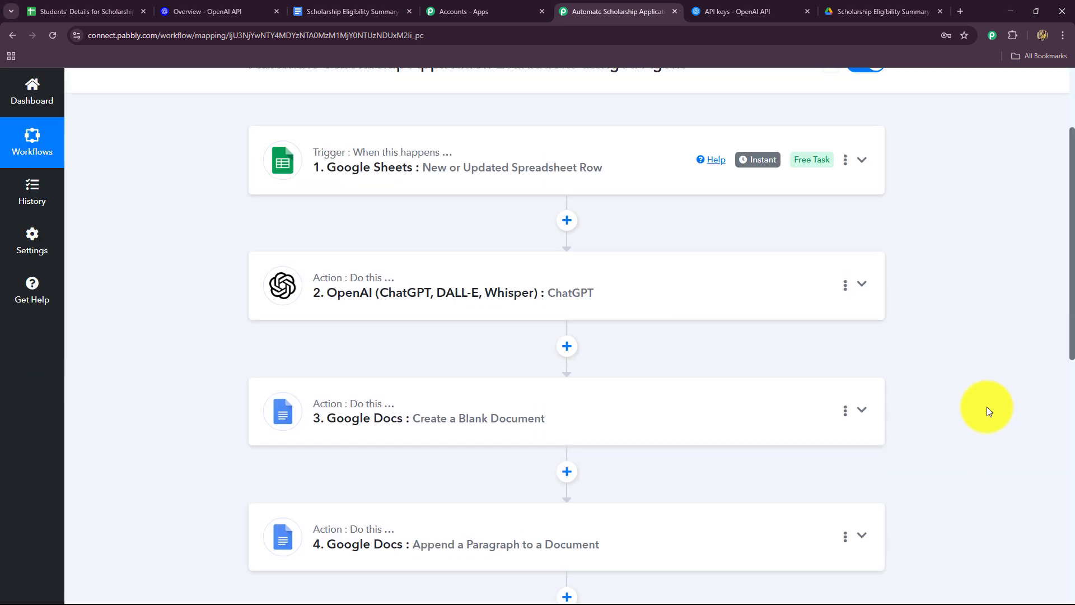
scroll(987, 406, "up", 3)
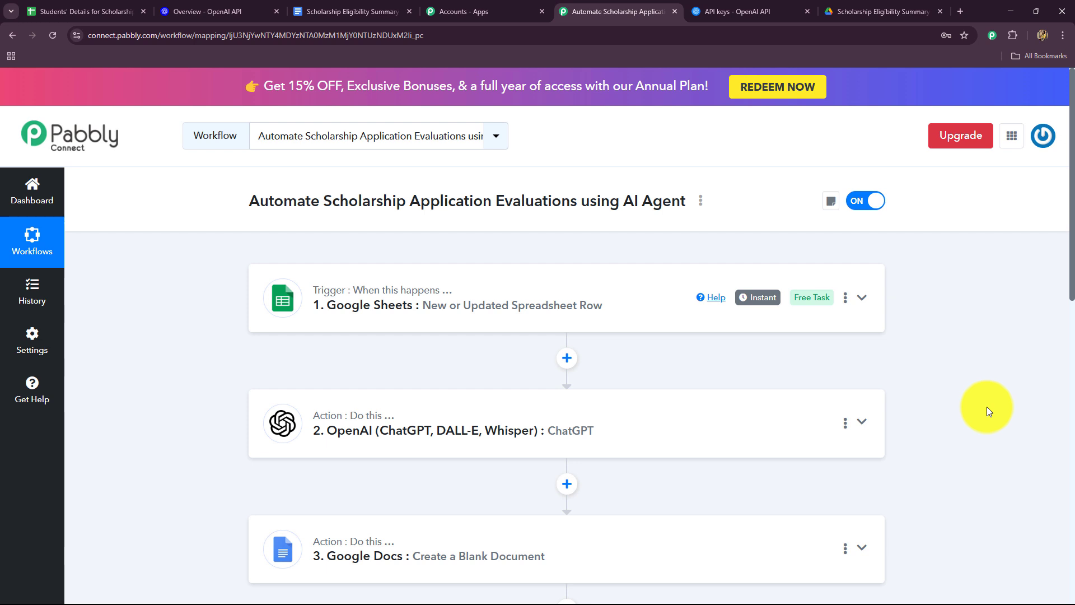
scroll(1003, 287, "down", 8)
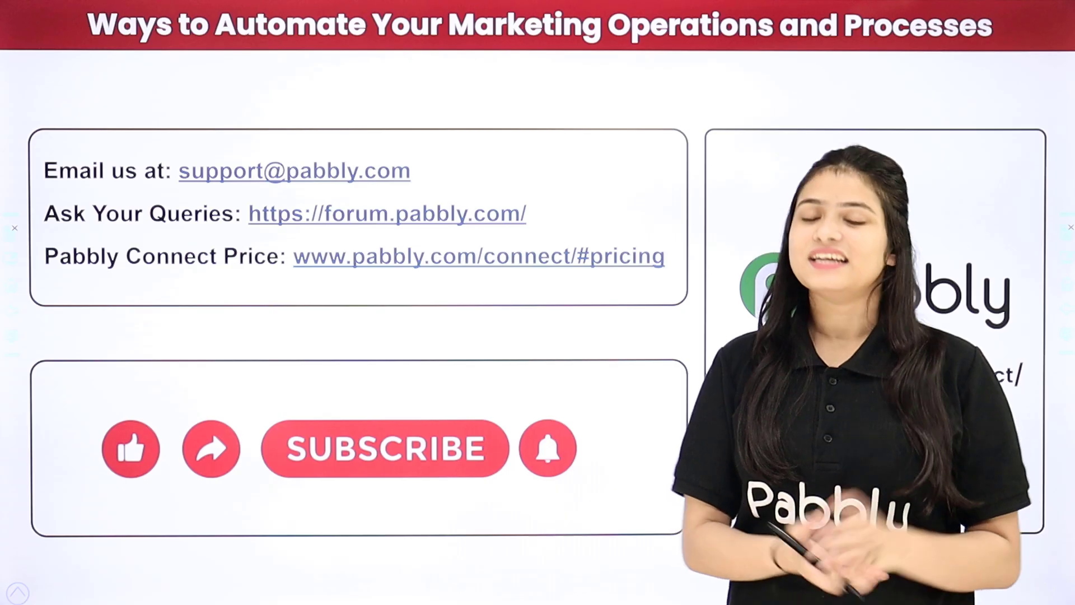